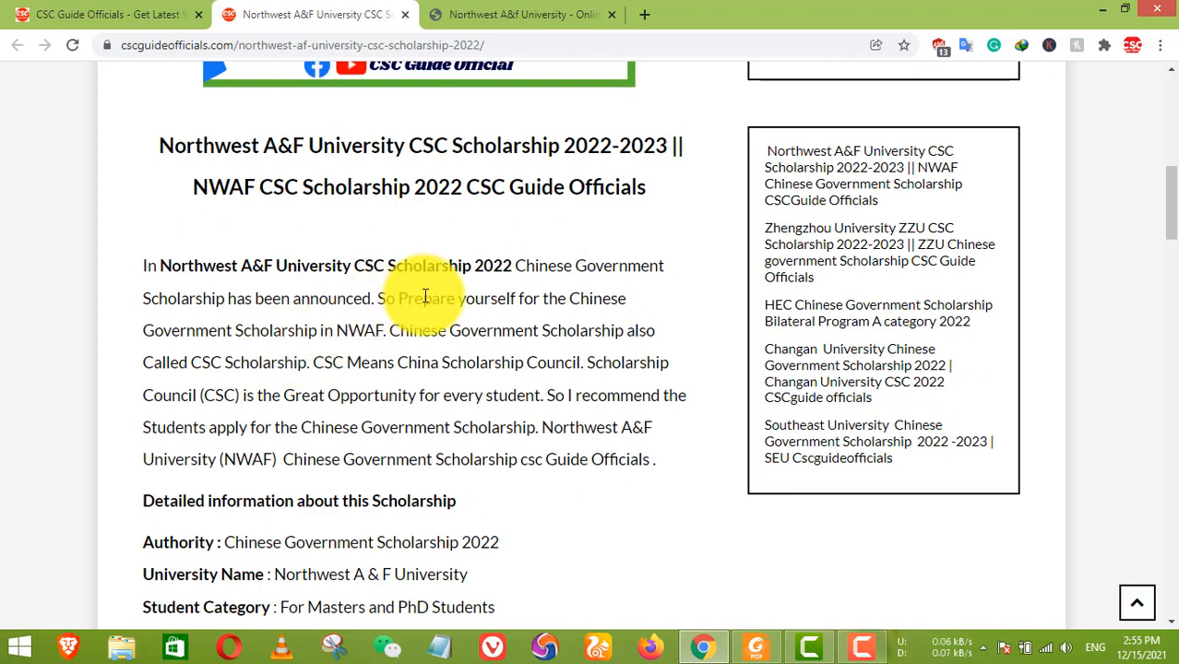
# Review the scholarship's detailed information on the Northwest A&F University page, highlighting the university name and application deadline.
pyautogui.scroll(-1, 449, 397)
pyautogui.scroll(-1, 479, 406)
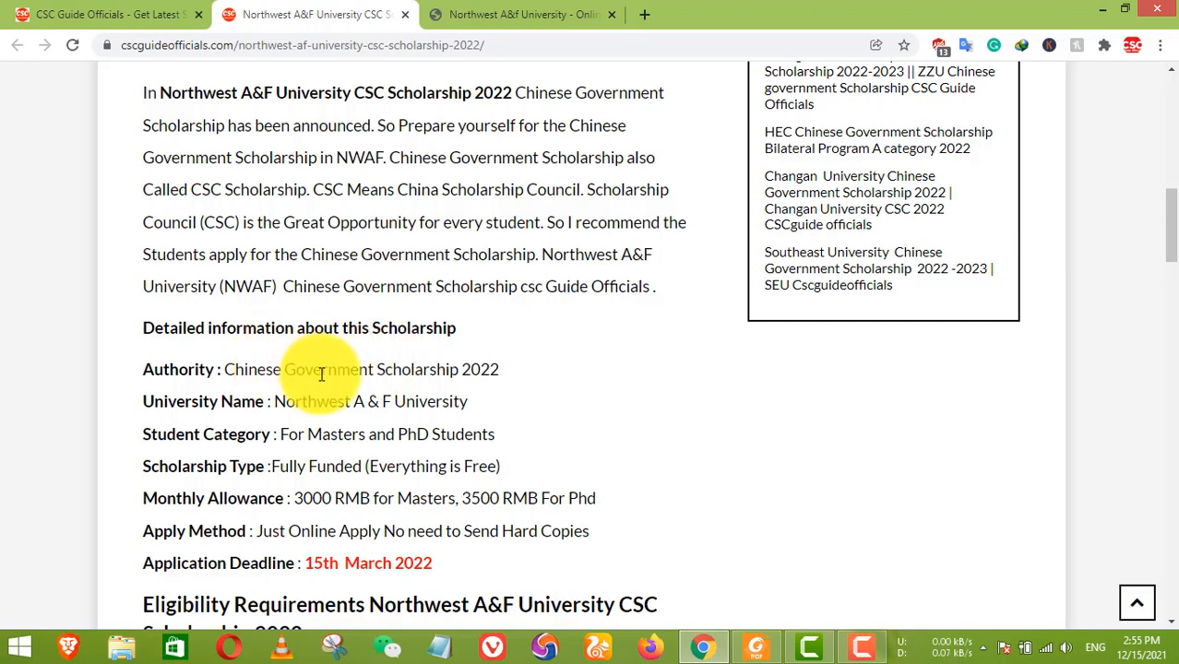
pyautogui.scroll(-1, 388, 378)
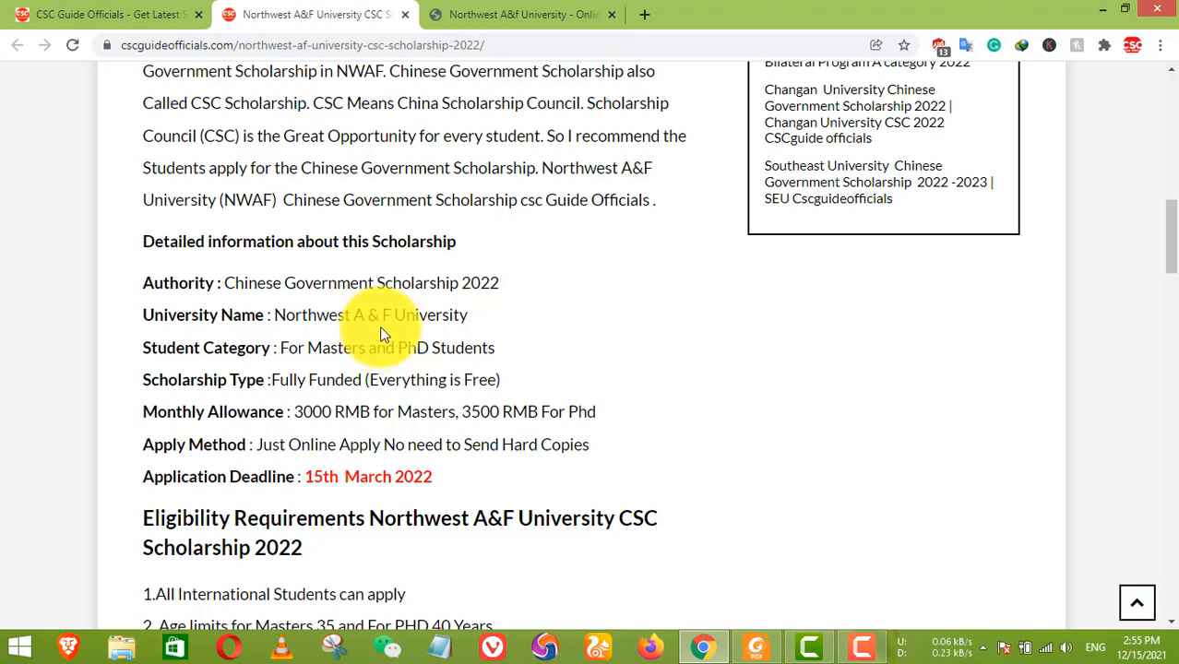
pyautogui.scroll(-1, 395, 334)
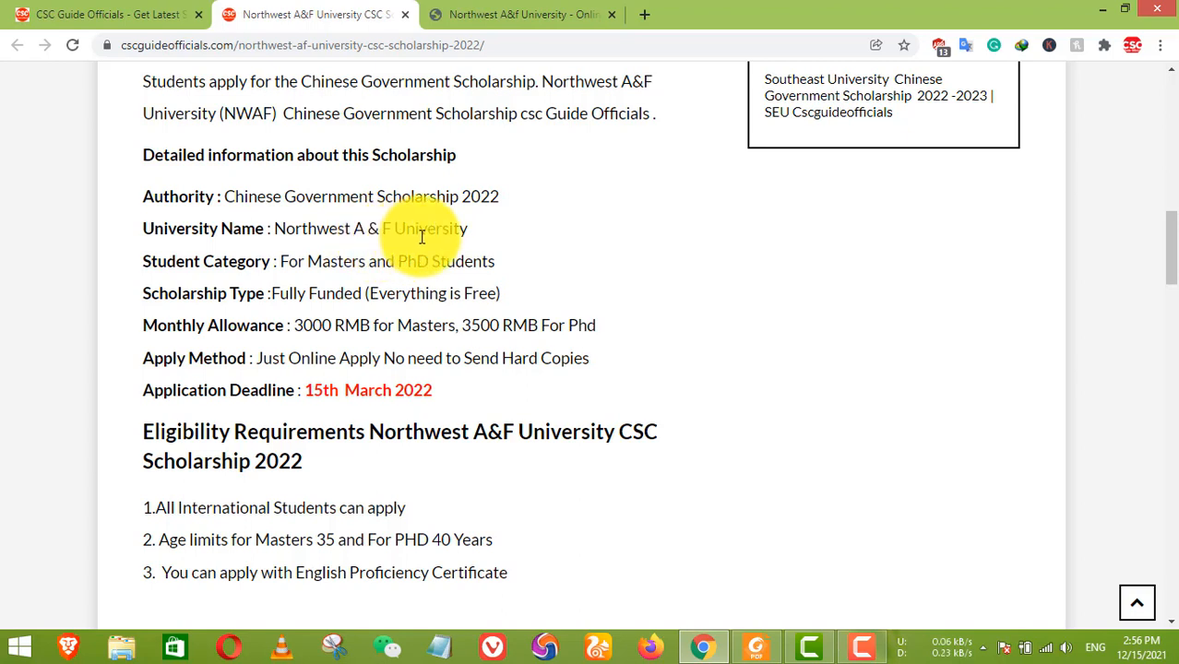
pyautogui.moveTo(285, 232); pyautogui.dragTo(397, 232)
pyautogui.moveTo(275, 230); pyautogui.dragTo(487, 244)
pyautogui.click(281, 267)
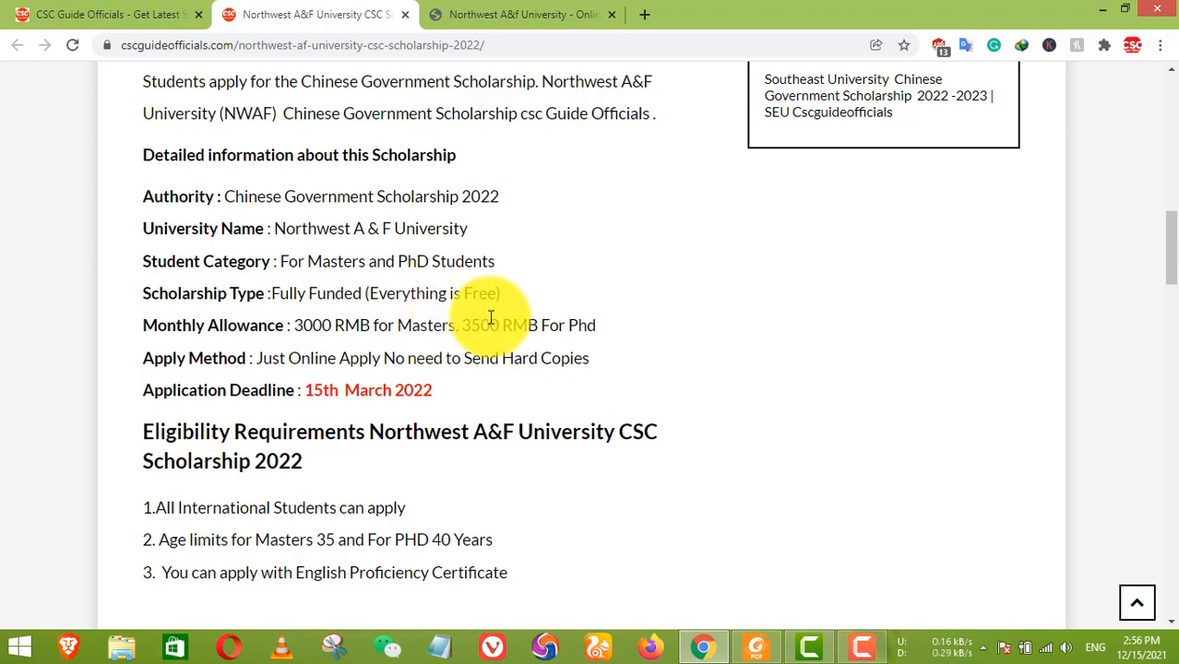
pyautogui.scroll(-1, 530, 338)
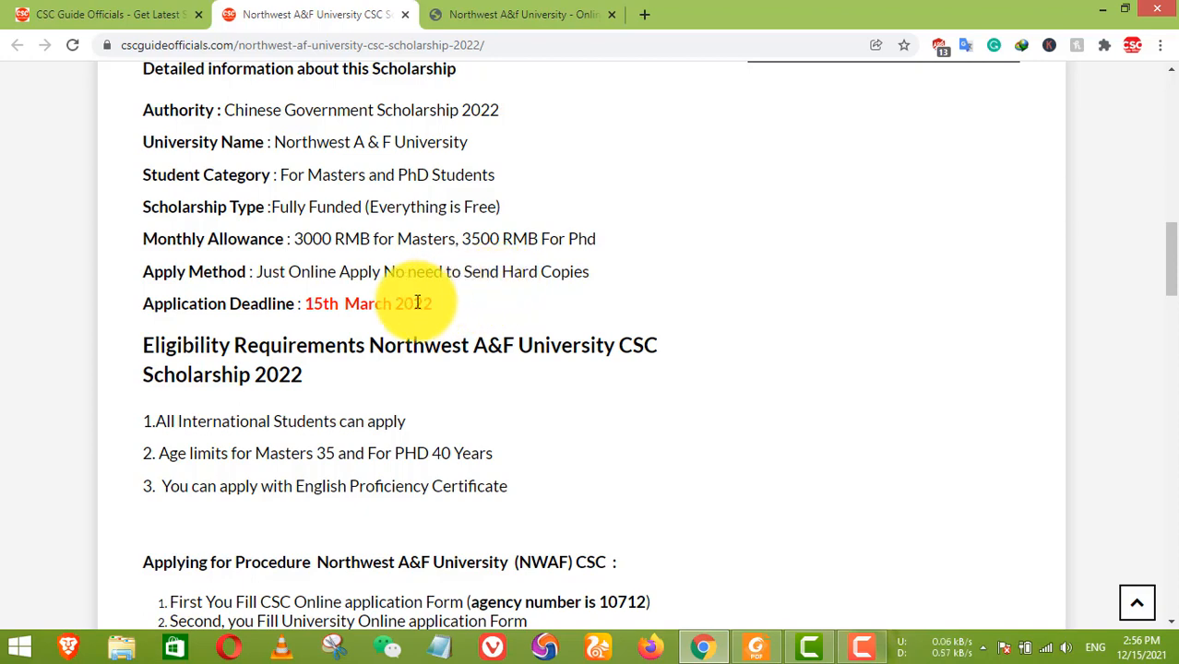
pyautogui.moveTo(312, 304); pyautogui.dragTo(449, 305)
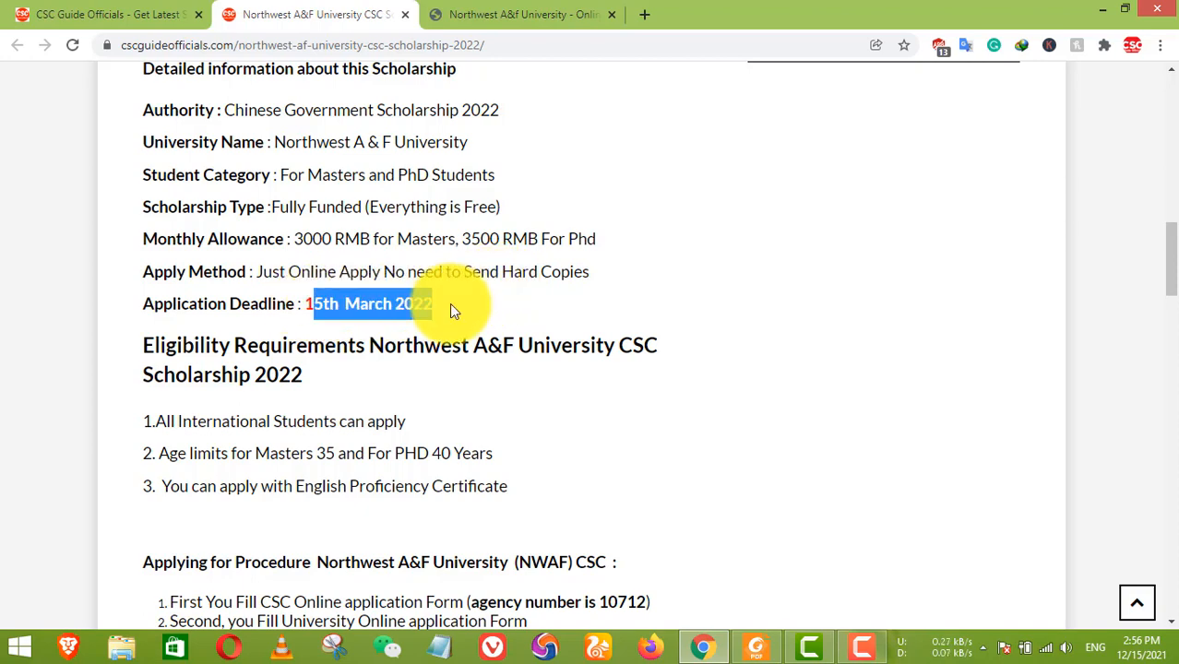
pyautogui.scroll(-1, 415, 308)
pyautogui.click(271, 286)
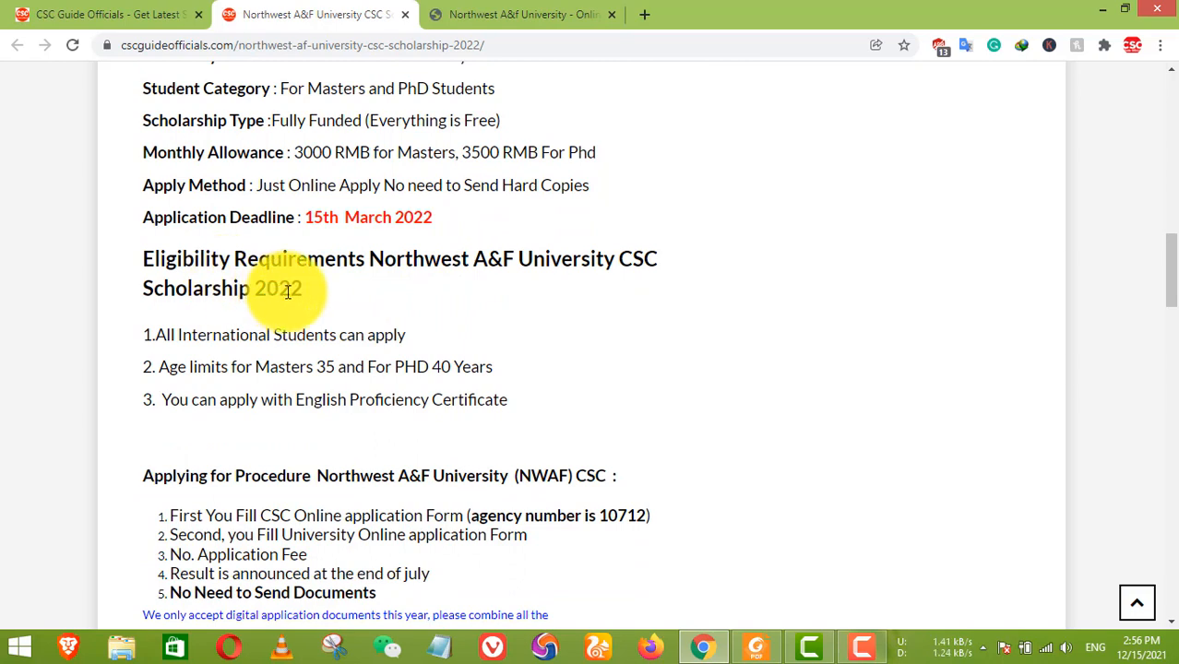
# Read the eligibility requirements and application procedure, highlighting the form-filling video links, result date, digital document note and admission e-mail.
pyautogui.scroll(-1, 413, 327)
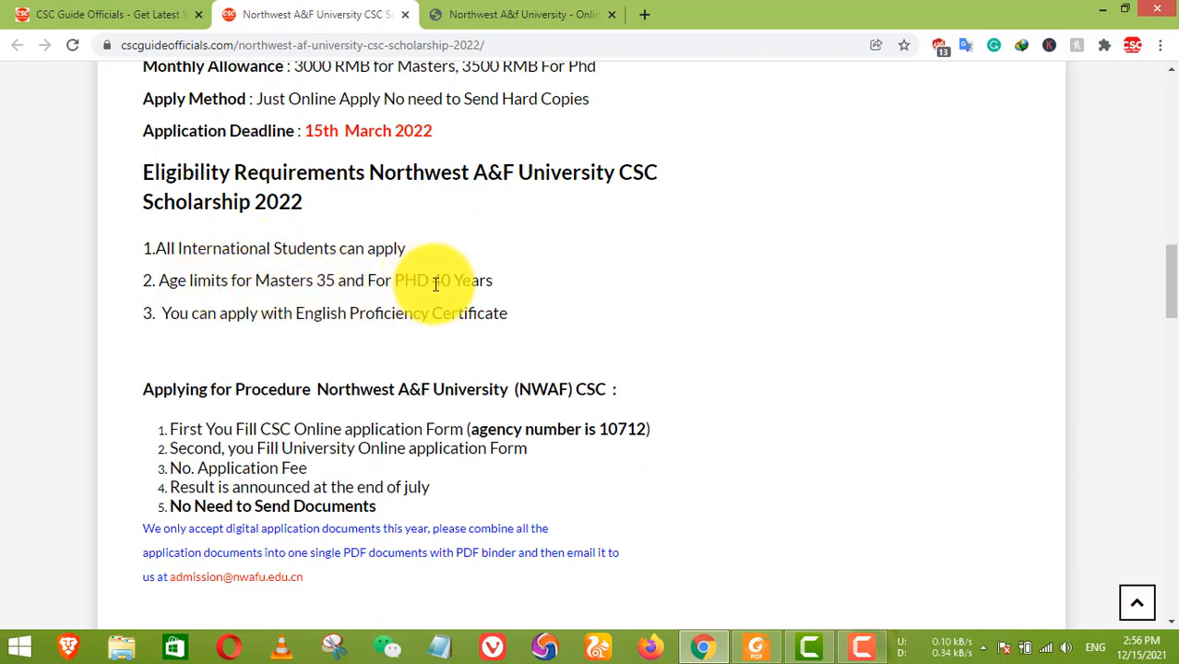
pyautogui.scroll(-1, 395, 288)
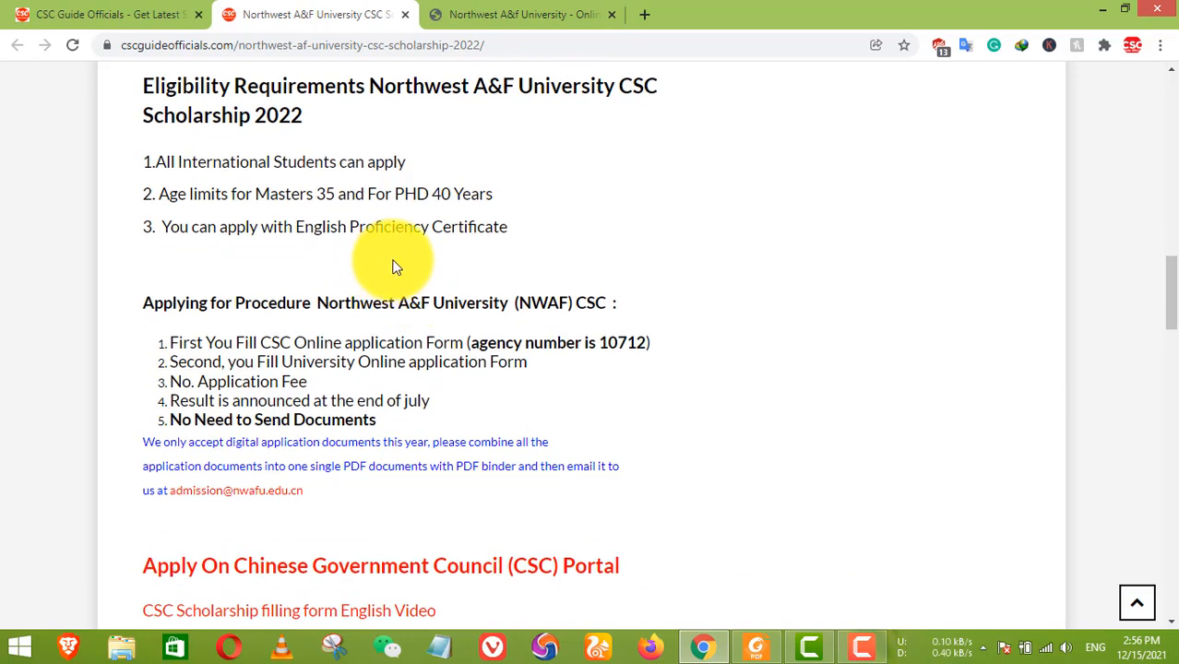
pyautogui.scroll(-1, 395, 268)
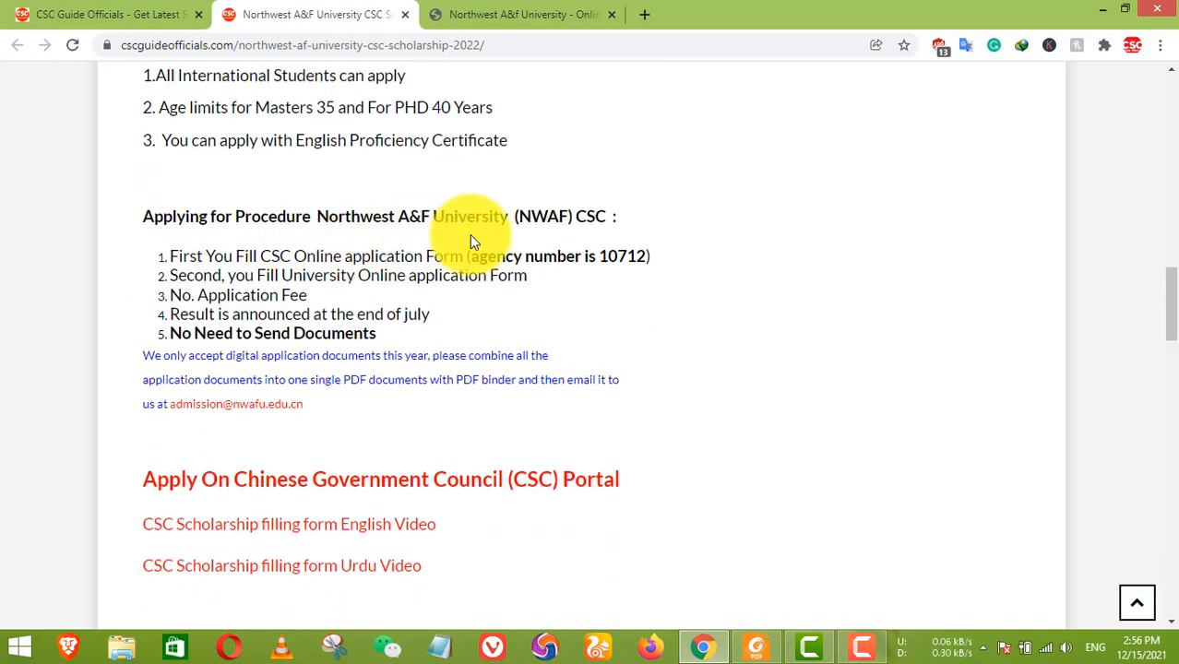
pyautogui.scroll(-1, 558, 242)
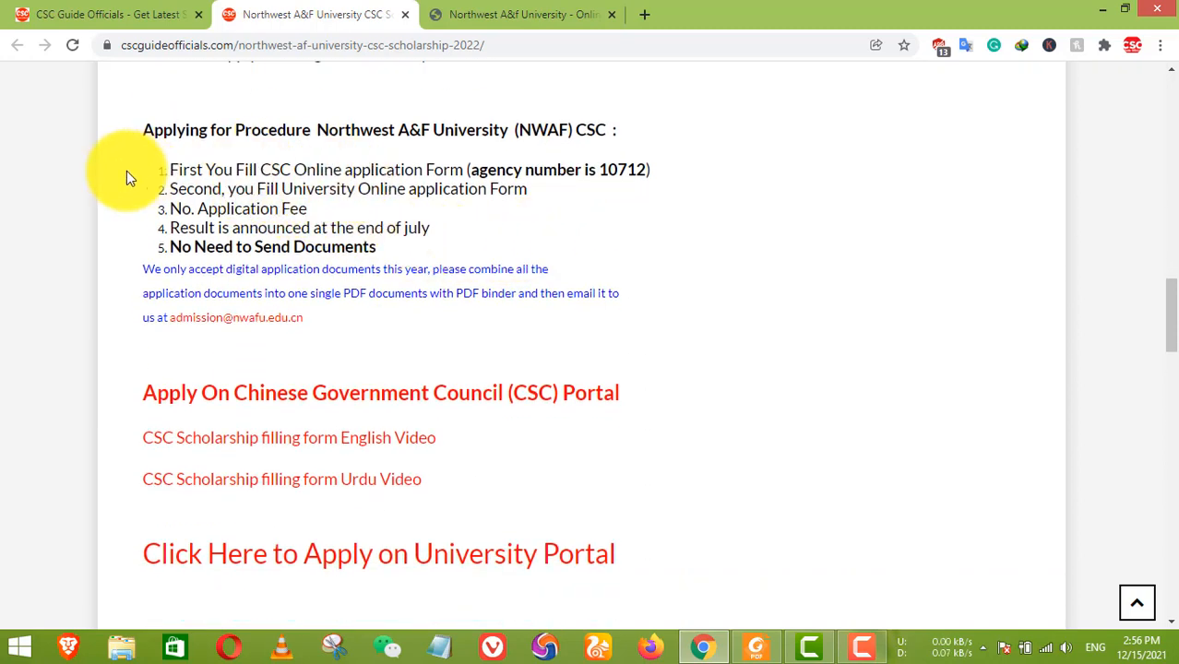
pyautogui.moveTo(129, 396); pyautogui.dragTo(609, 396)
pyautogui.moveTo(114, 452); pyautogui.dragTo(425, 480)
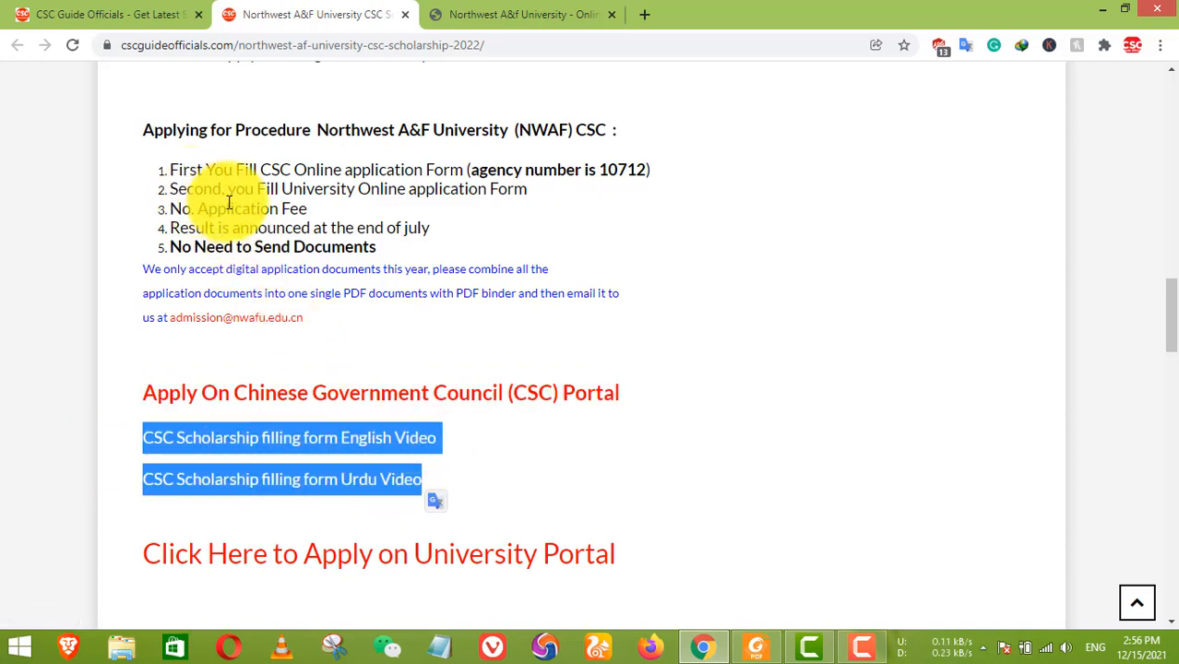
pyautogui.scroll(-1, 249, 197)
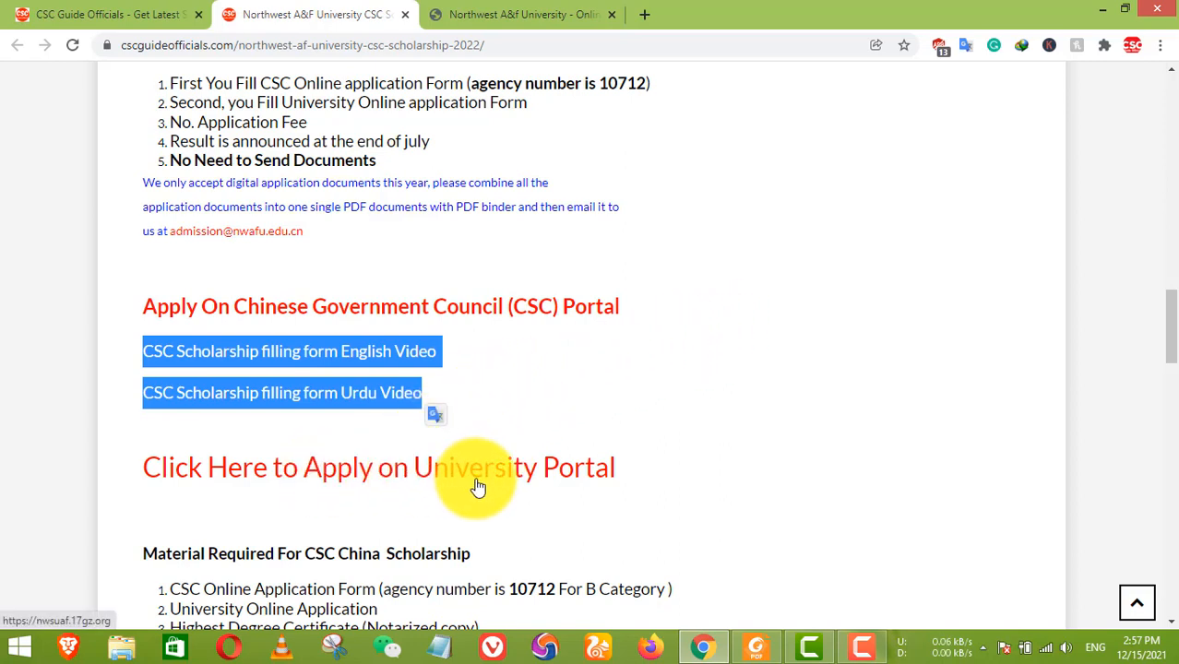
pyautogui.scroll(1, 587, 406)
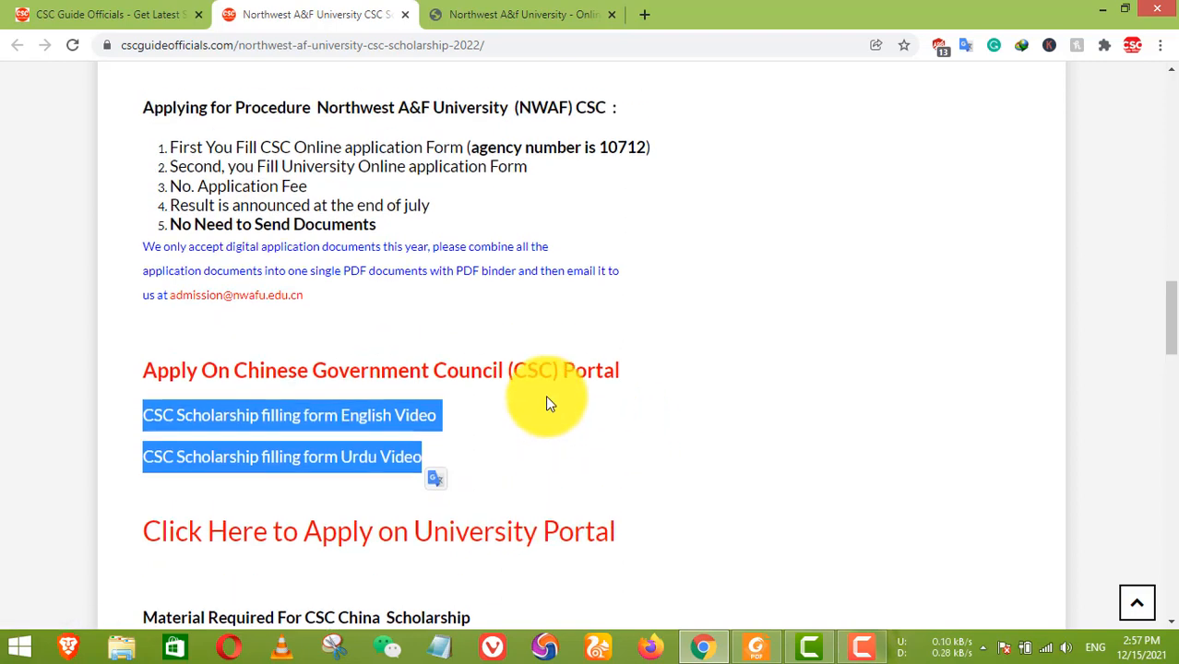
pyautogui.moveTo(182, 210); pyautogui.dragTo(322, 228)
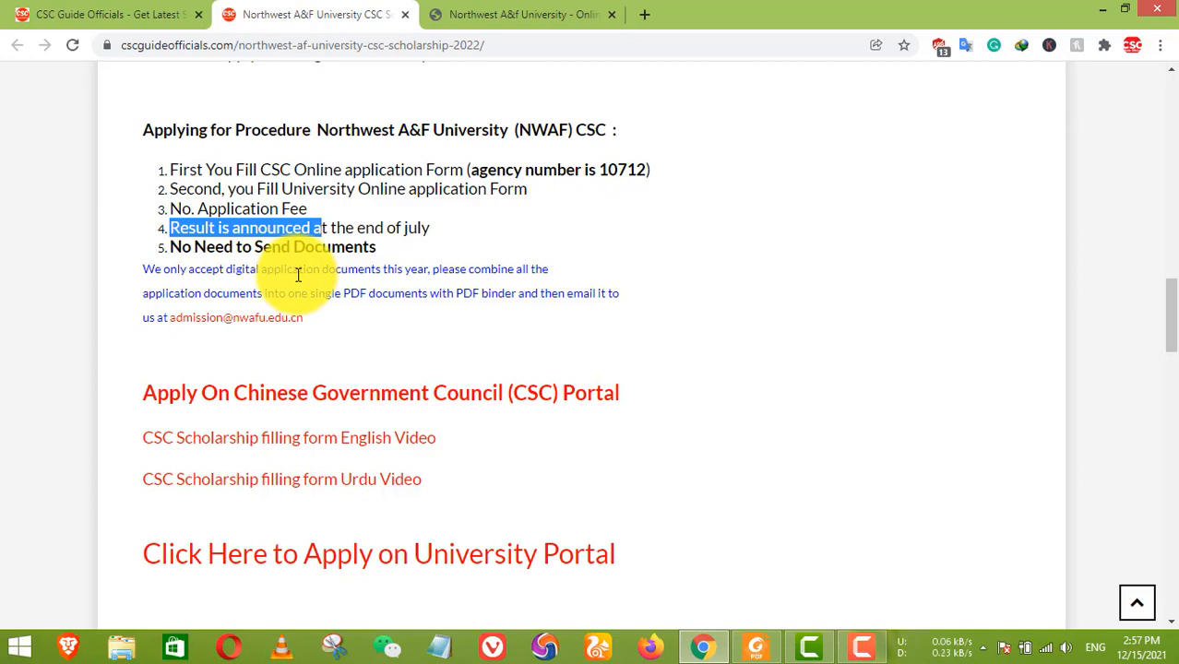
pyautogui.moveTo(144, 266); pyautogui.dragTo(411, 264)
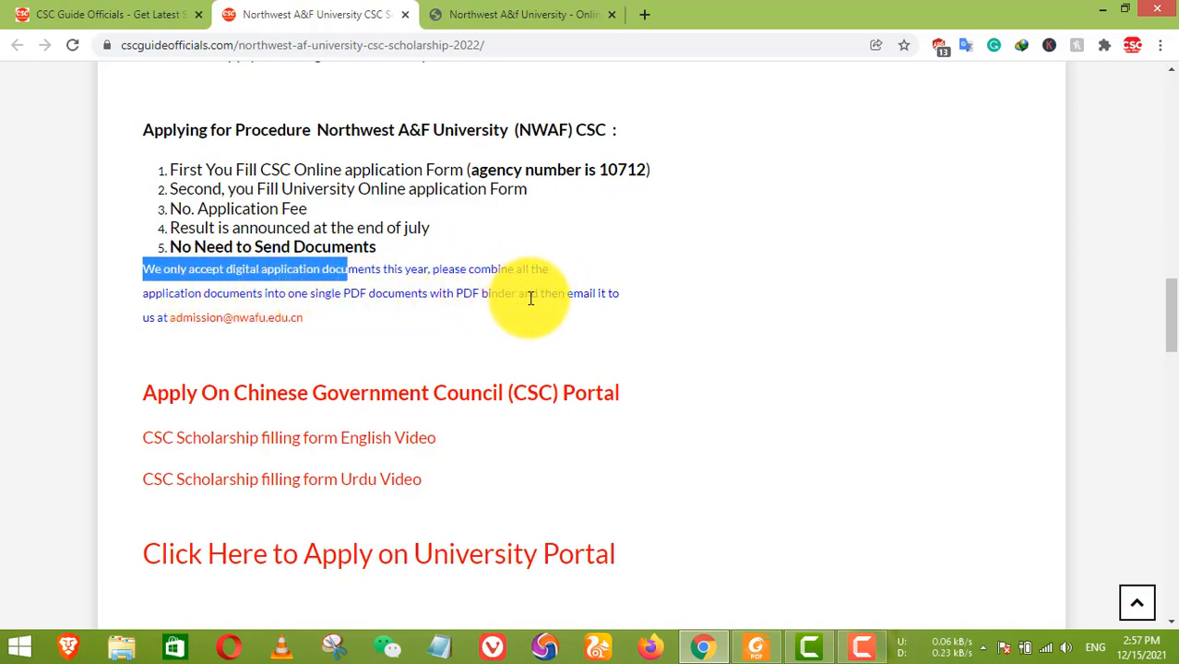
pyautogui.moveTo(169, 318); pyautogui.dragTo(306, 321)
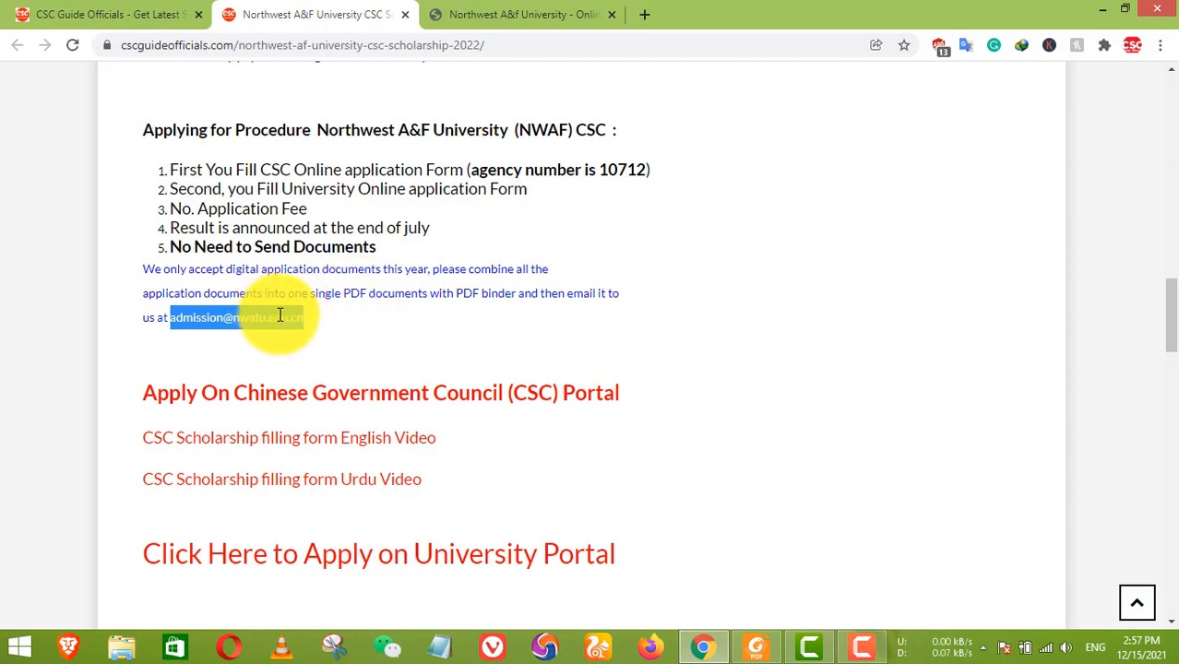
pyautogui.scroll(-1, 270, 315)
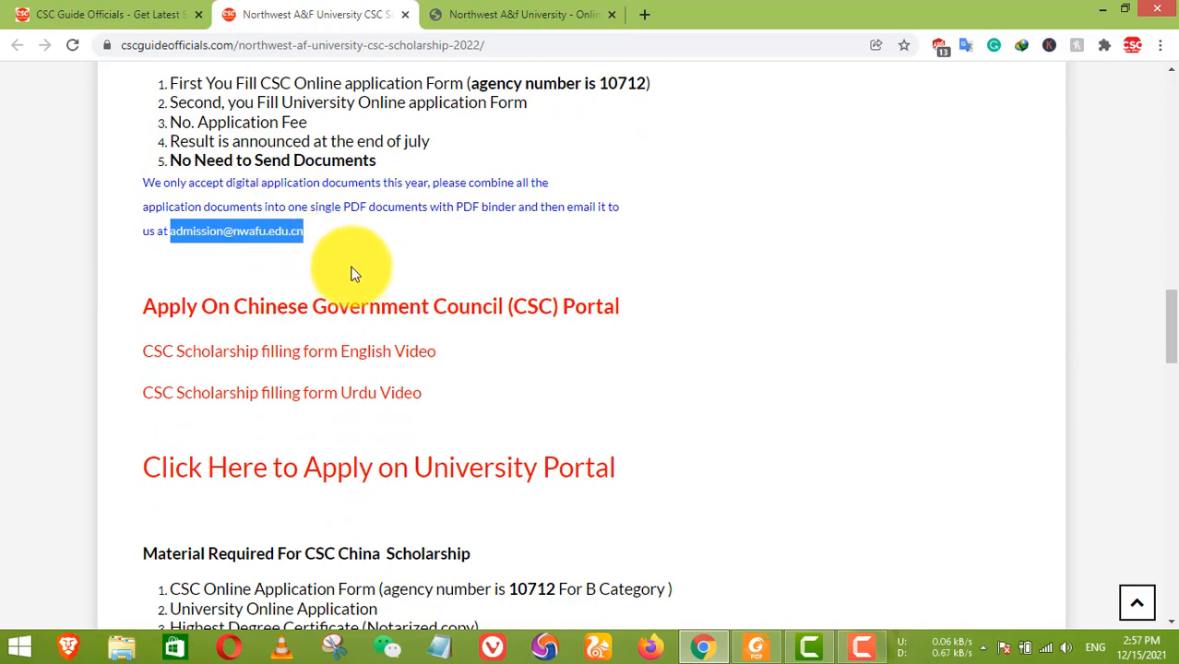
# Examine the first eight required materials for the CSC scholarship, from the CSC online application form to the physical examination form.
pyautogui.scroll(-4, 358, 275)
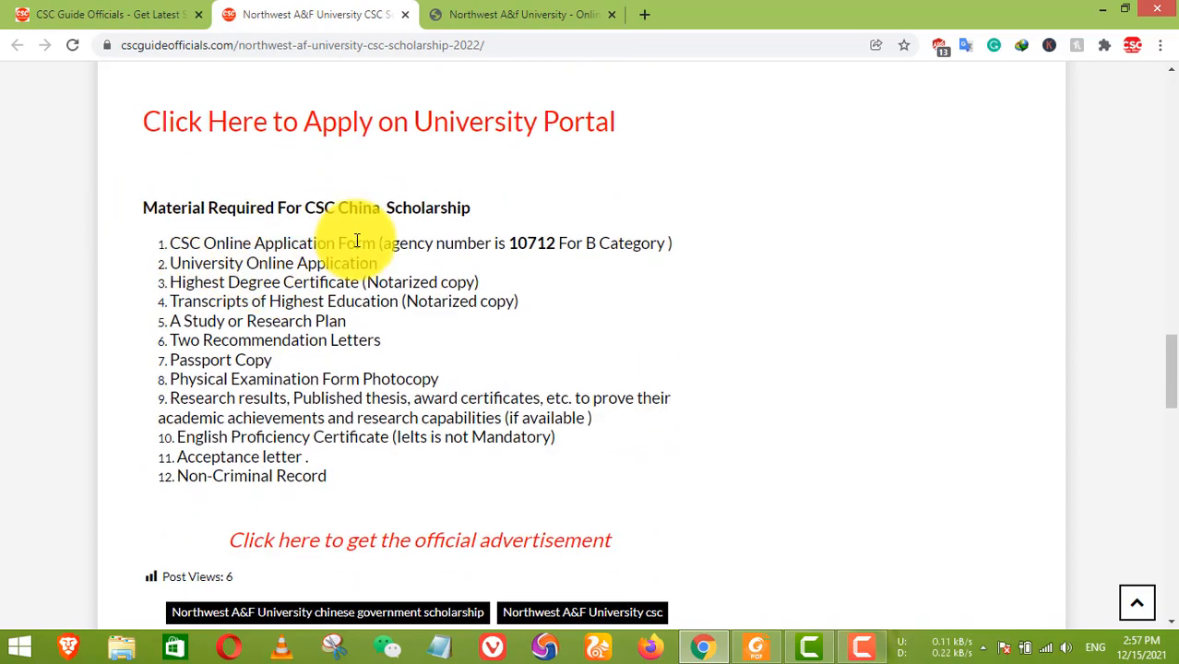
pyautogui.moveTo(215, 243); pyautogui.dragTo(381, 238)
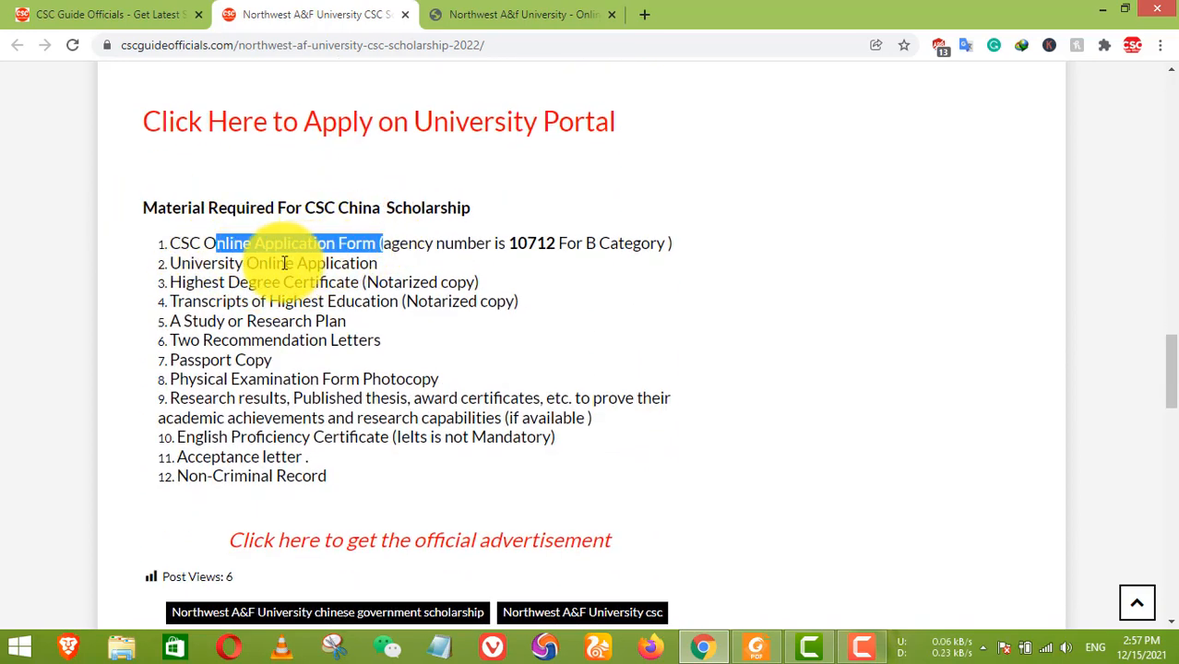
pyautogui.click(178, 242)
pyautogui.moveTo(175, 243); pyautogui.dragTo(566, 242)
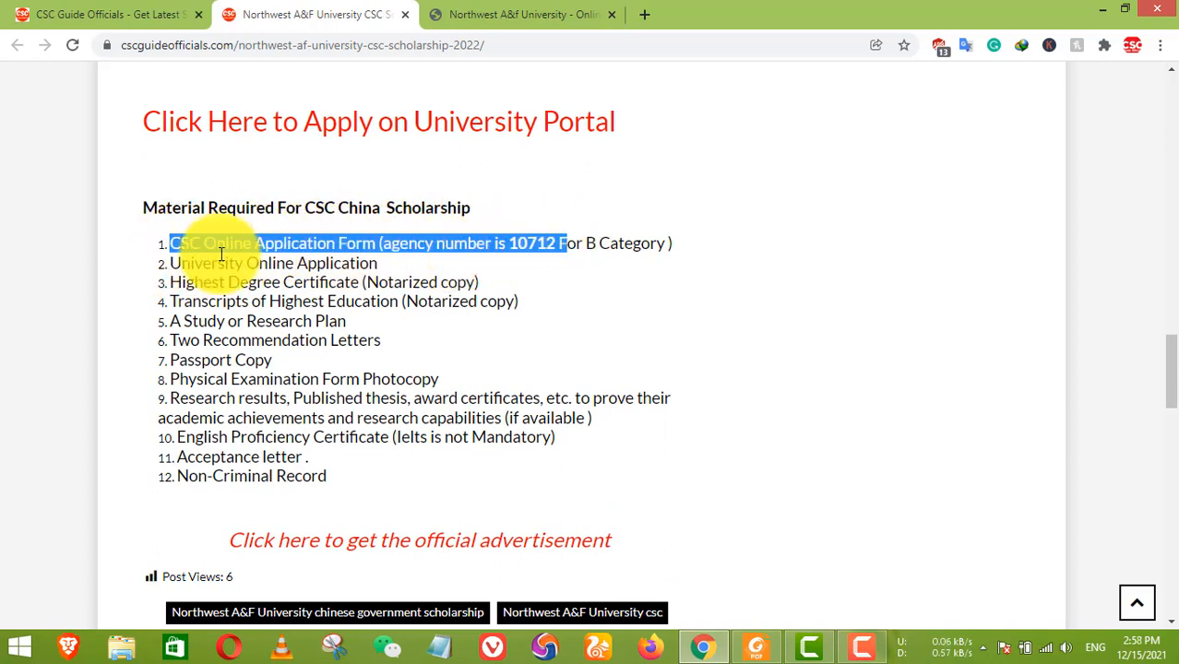
pyautogui.moveTo(172, 264); pyautogui.dragTo(360, 262)
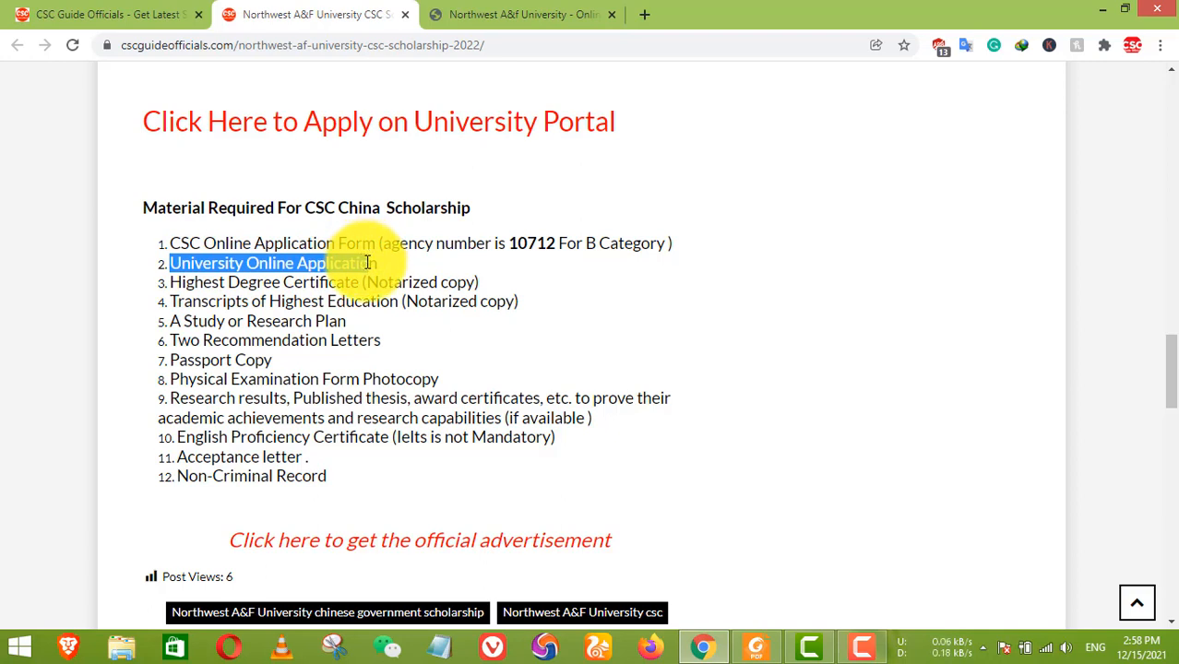
pyautogui.moveTo(172, 282); pyautogui.dragTo(420, 282)
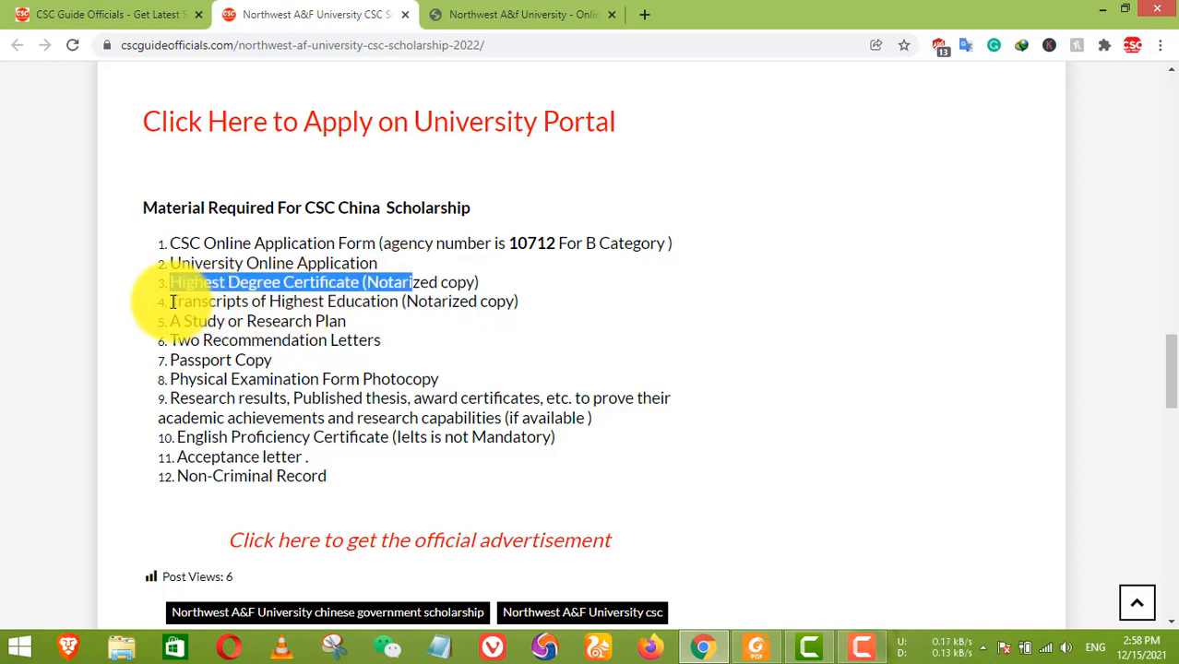
pyautogui.moveTo(172, 301); pyautogui.dragTo(346, 321)
pyautogui.moveTo(172, 341); pyautogui.dragTo(272, 361)
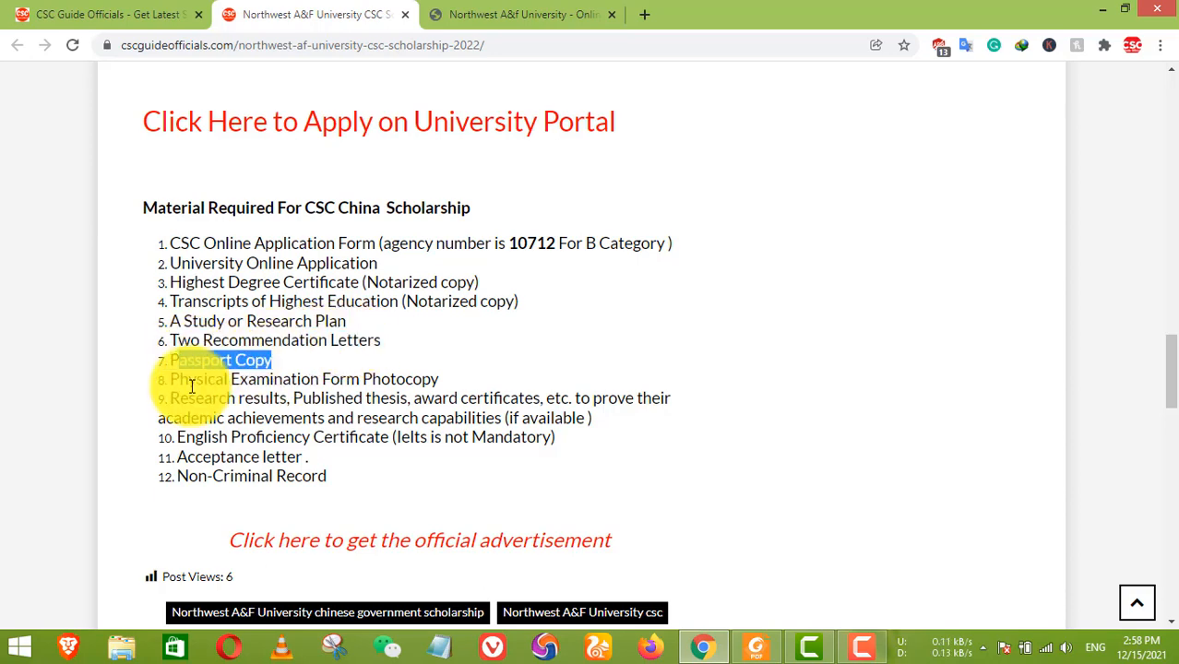
pyautogui.moveTo(180, 379); pyautogui.dragTo(327, 371)
# Examine the remaining required materials, highlighting the research results, English proficiency certificate, acceptance letter and non-criminal record.
pyautogui.scroll(-1, 277, 369)
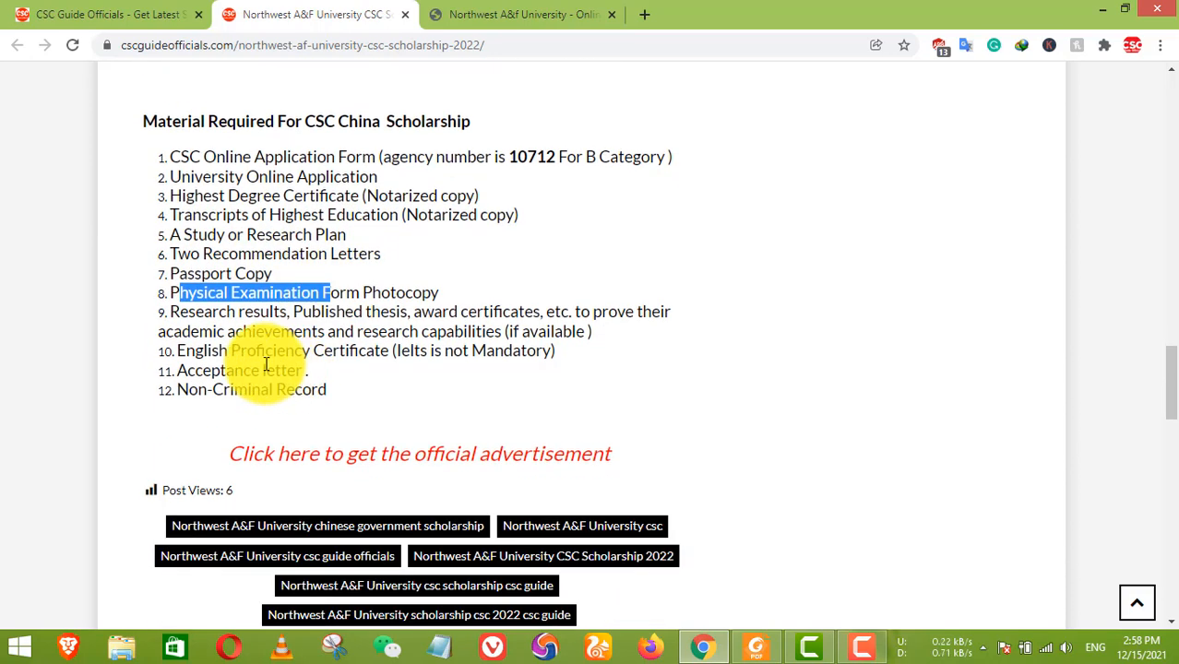
pyautogui.moveTo(170, 312); pyautogui.dragTo(533, 315)
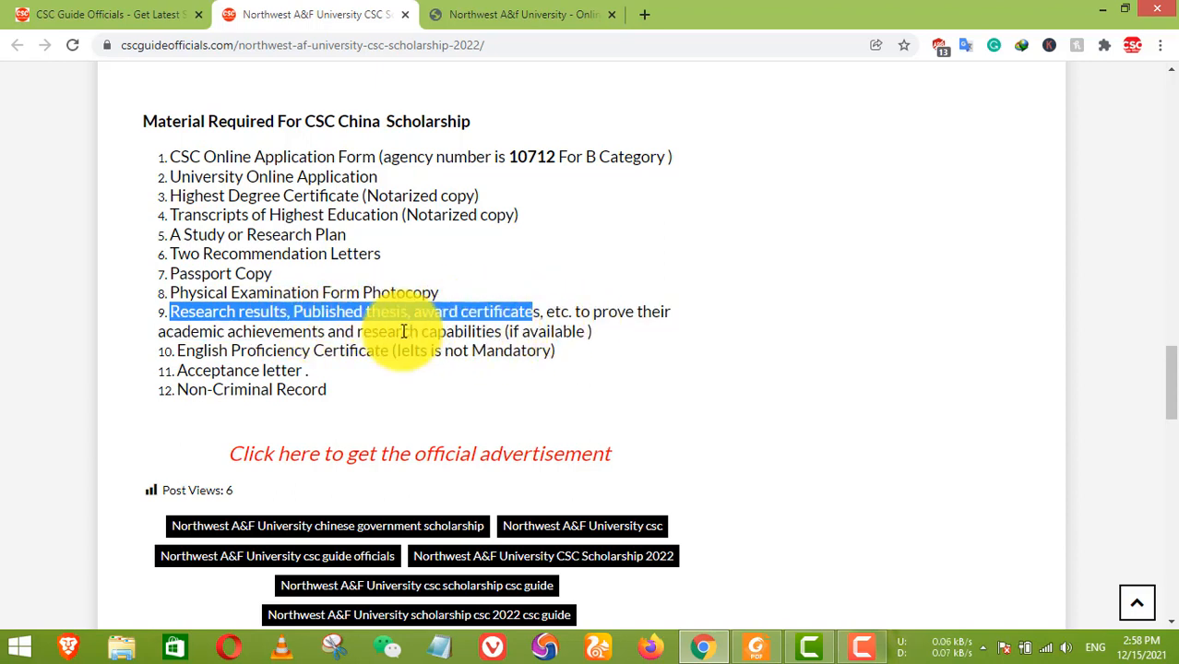
pyautogui.moveTo(185, 351); pyautogui.dragTo(395, 351)
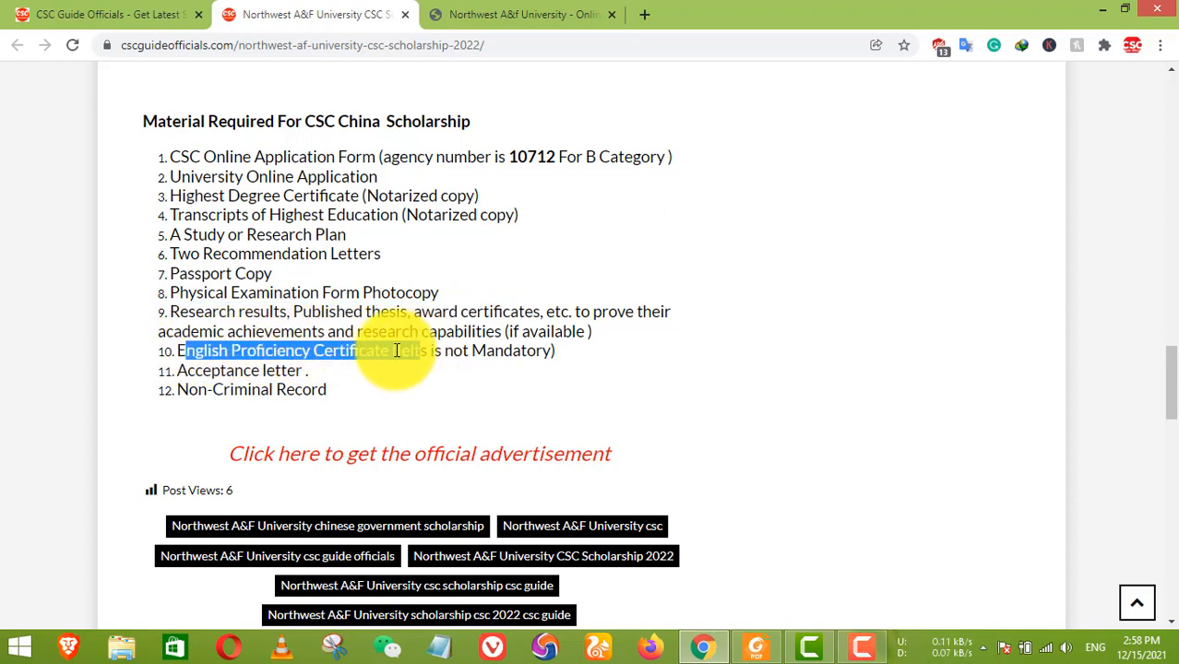
pyautogui.moveTo(177, 370); pyautogui.dragTo(312, 372)
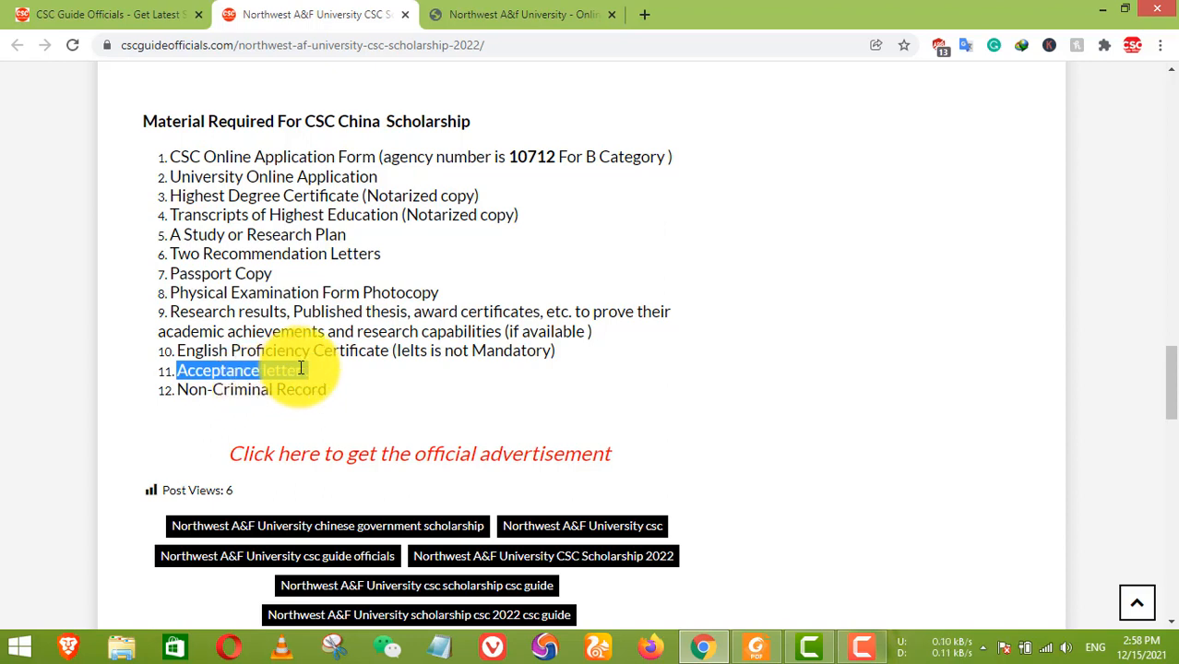
pyautogui.moveTo(179, 391); pyautogui.dragTo(332, 399)
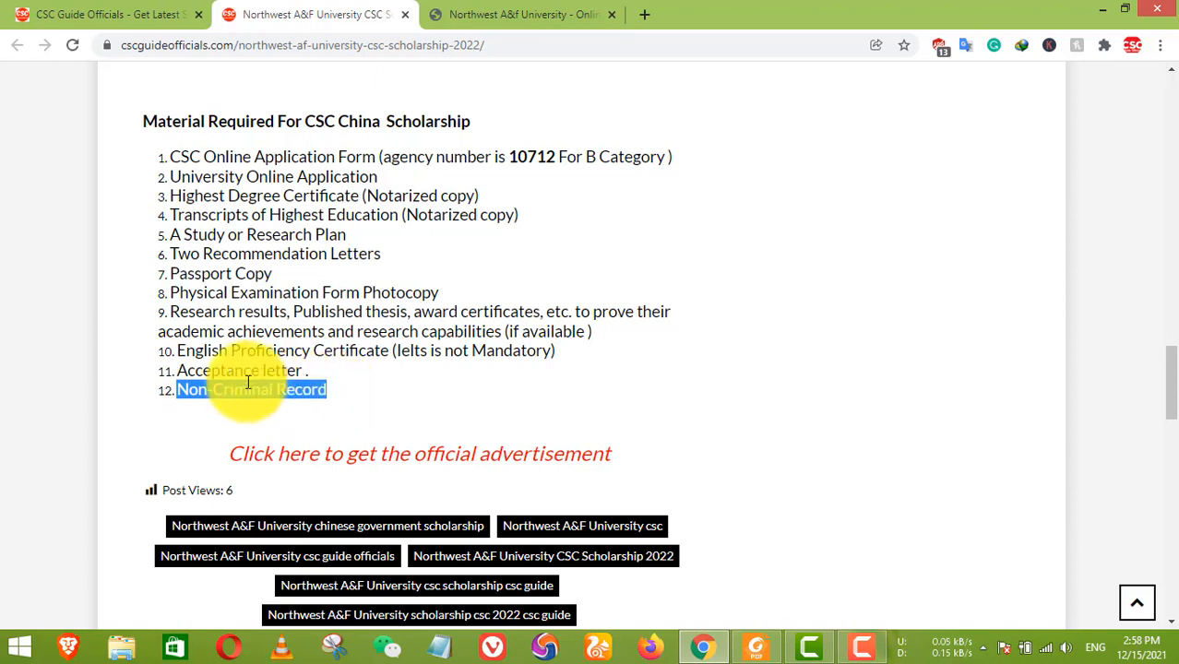
pyautogui.moveTo(178, 372); pyautogui.dragTo(313, 375)
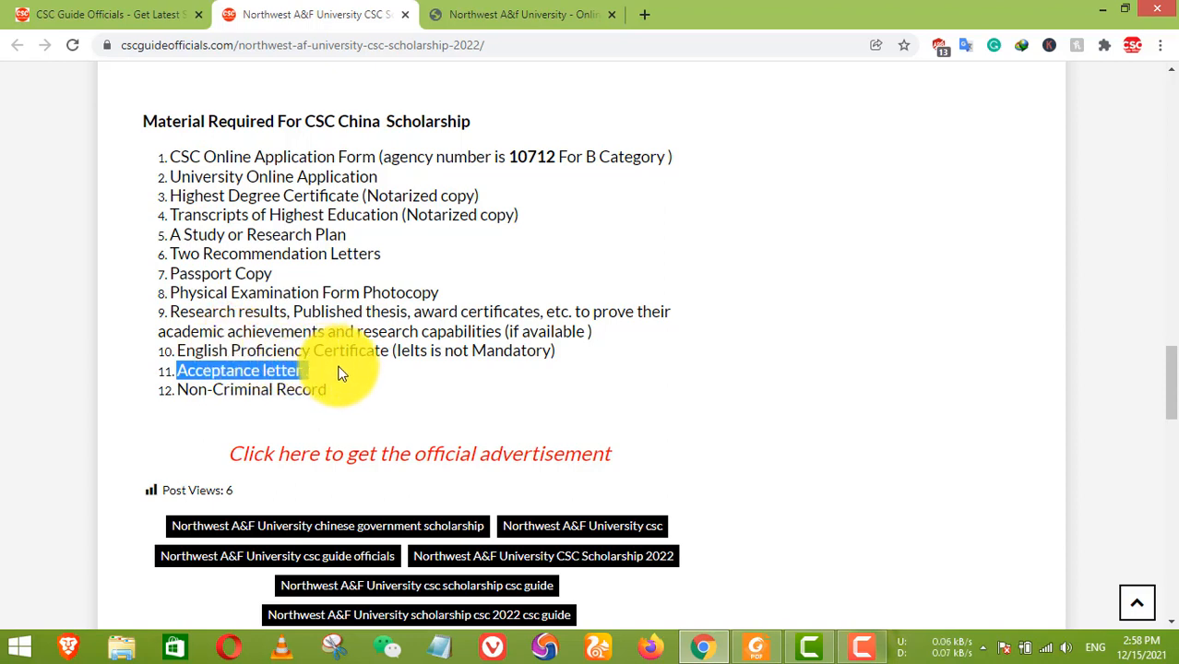
pyautogui.click(281, 376)
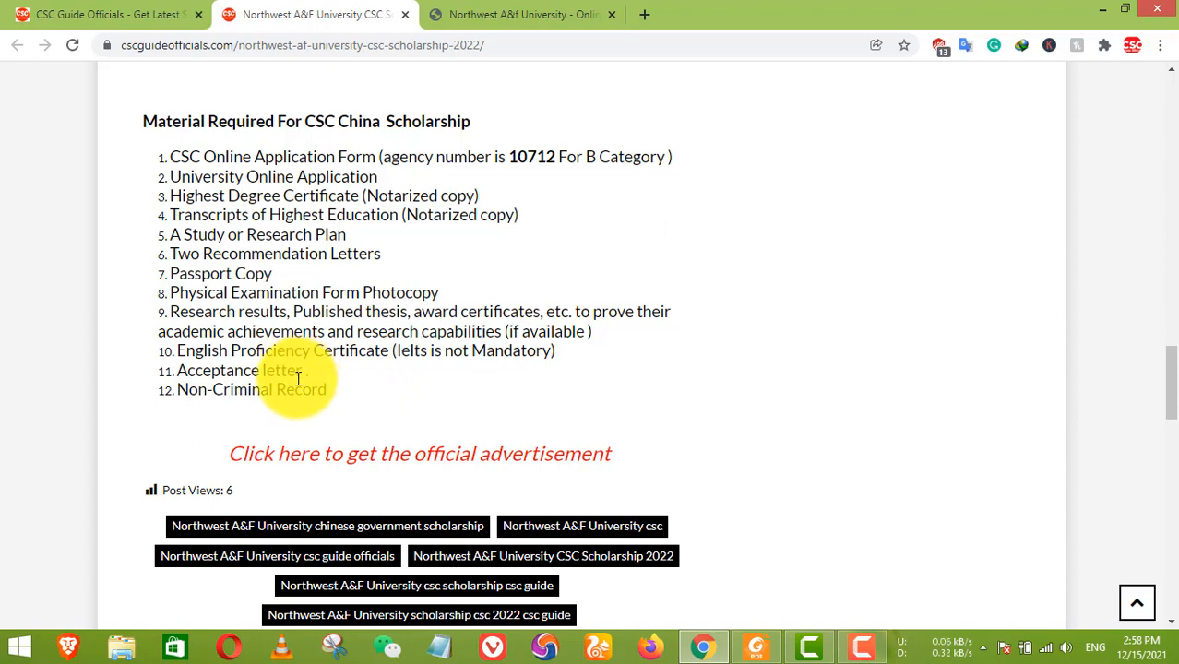
# Switch to the scholarship PDF in Foxit Reader and find the acceptance letter requirement under Application Documents on page 3.
pyautogui.rightClick(452, 456)
pyautogui.click(420, 265)
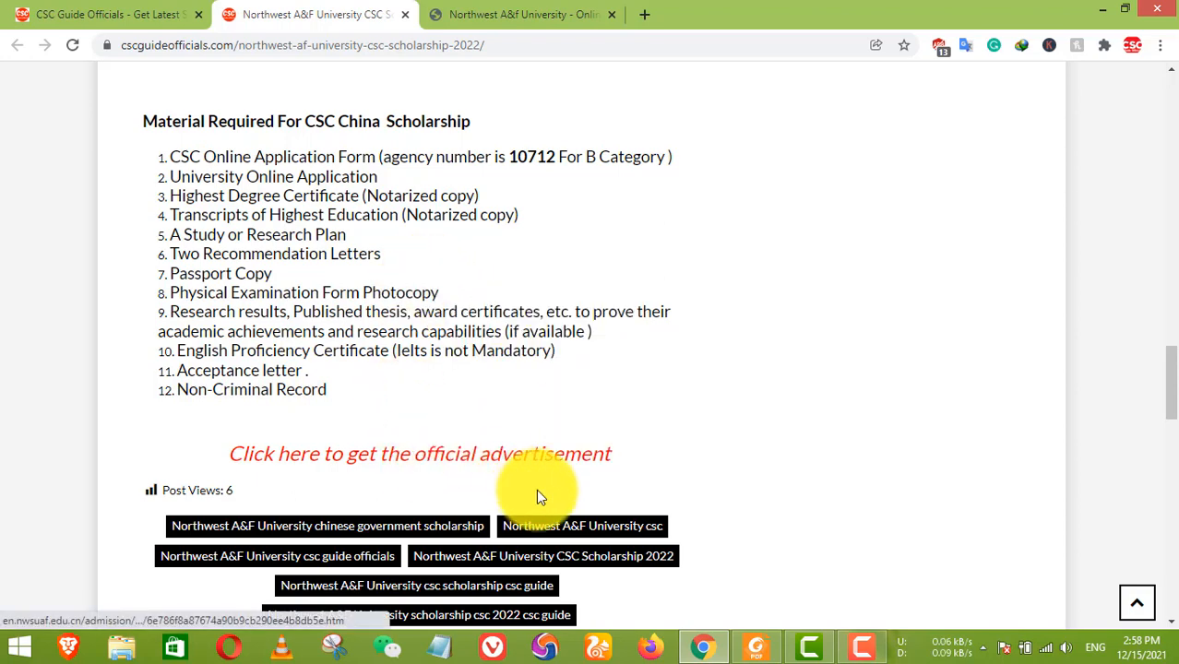
pyautogui.click(752, 646)
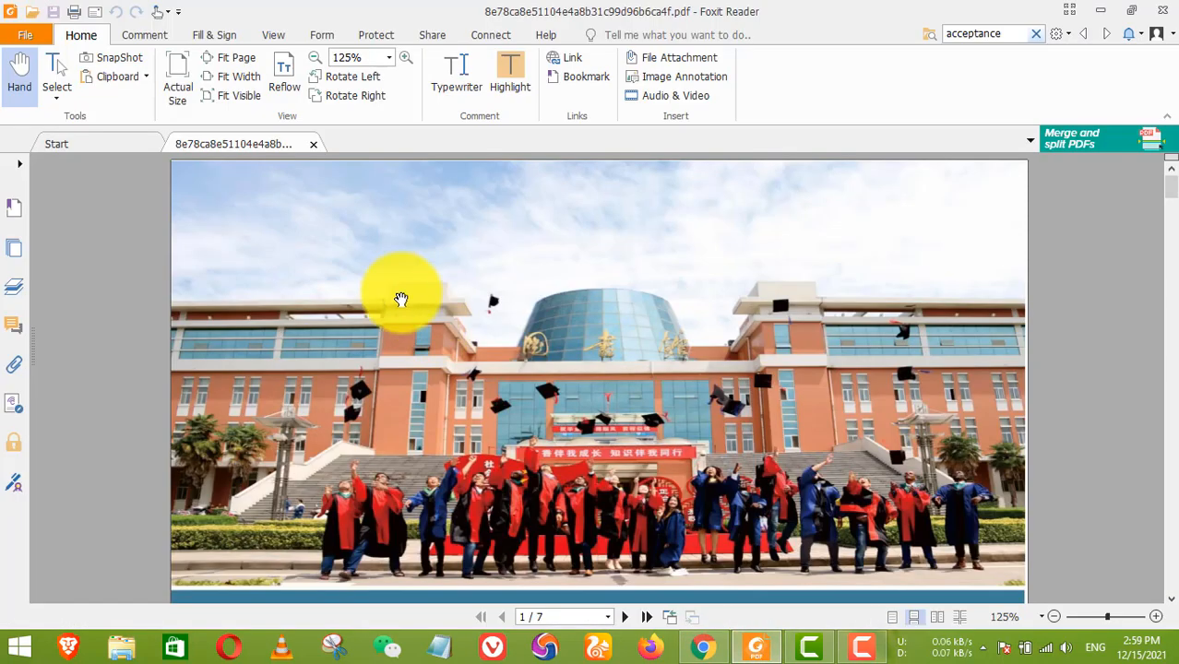
pyautogui.scroll(-15, 513, 312)
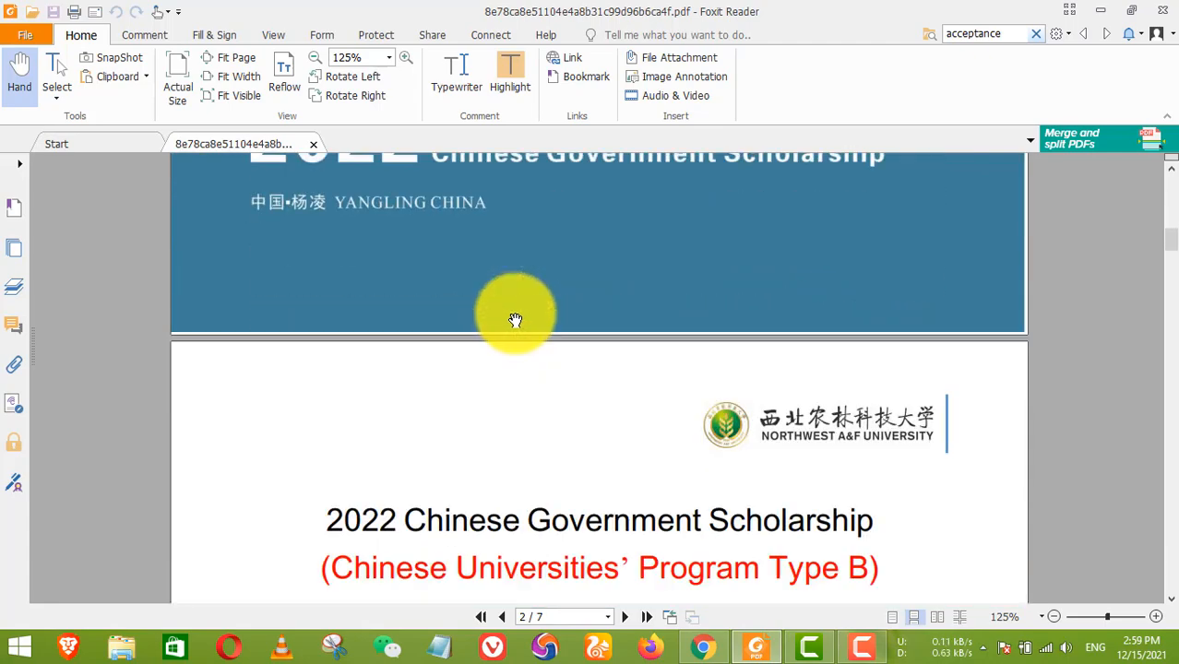
pyautogui.scroll(-8, 516, 318)
pyautogui.scroll(-10, 513, 322)
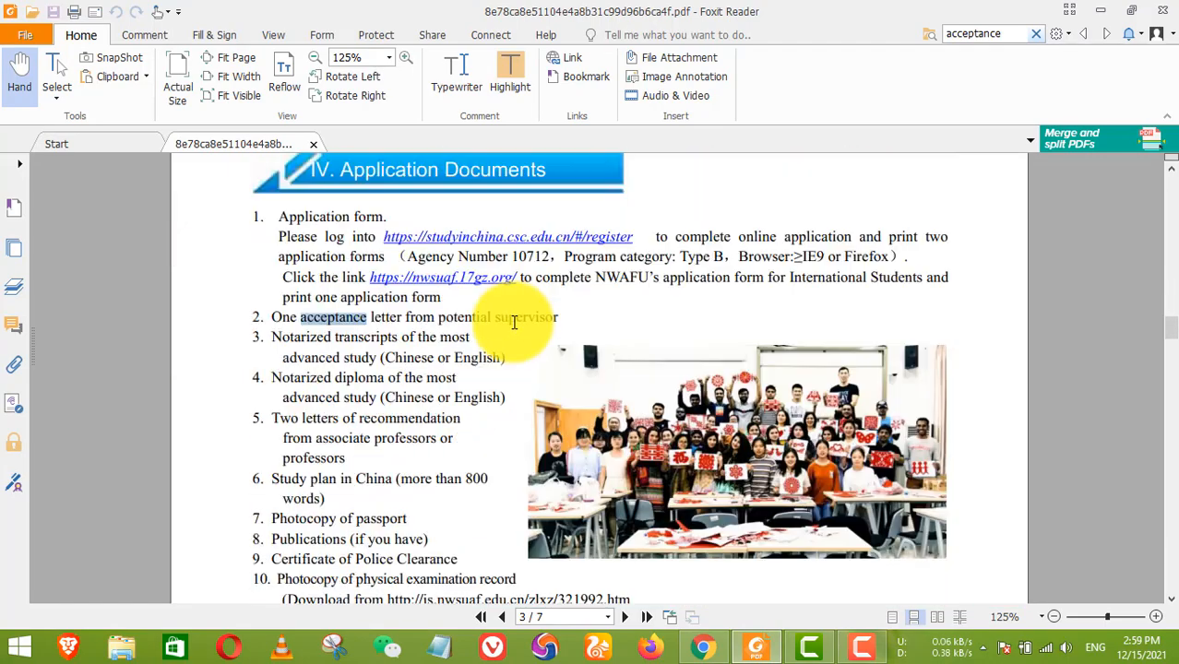
# Read the remaining application documents and notes in the PDF, down to the information links and application deadline on page 4.
pyautogui.scroll(-2, 514, 322)
pyautogui.scroll(1, 474, 256)
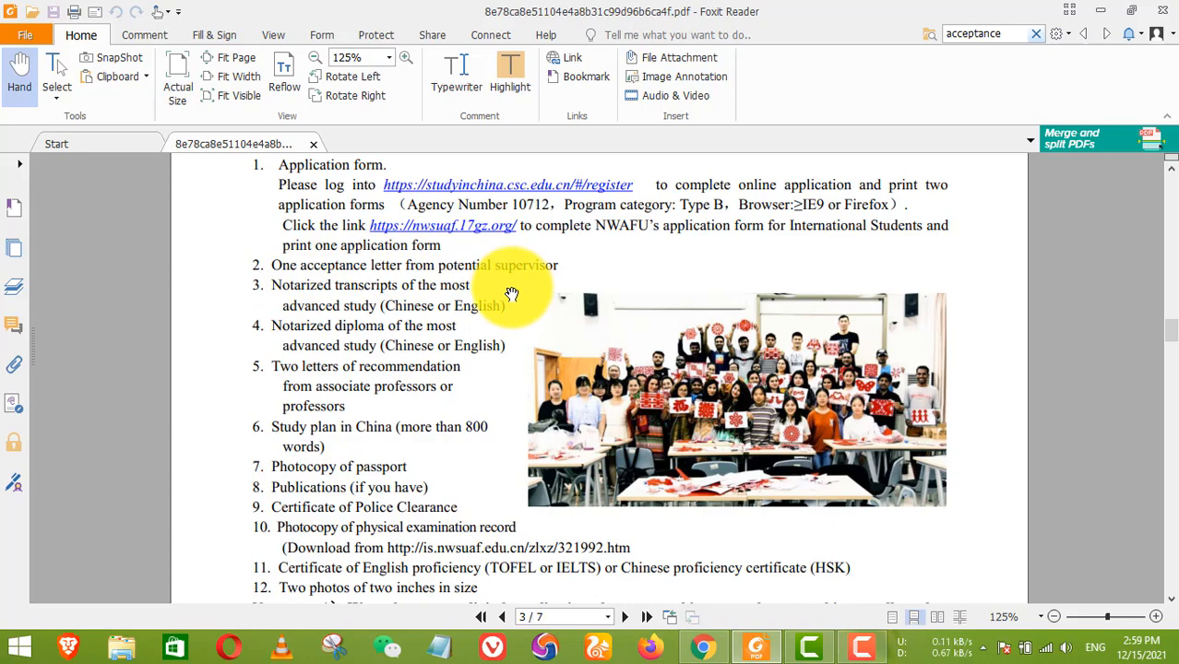
pyautogui.scroll(-2, 509, 300)
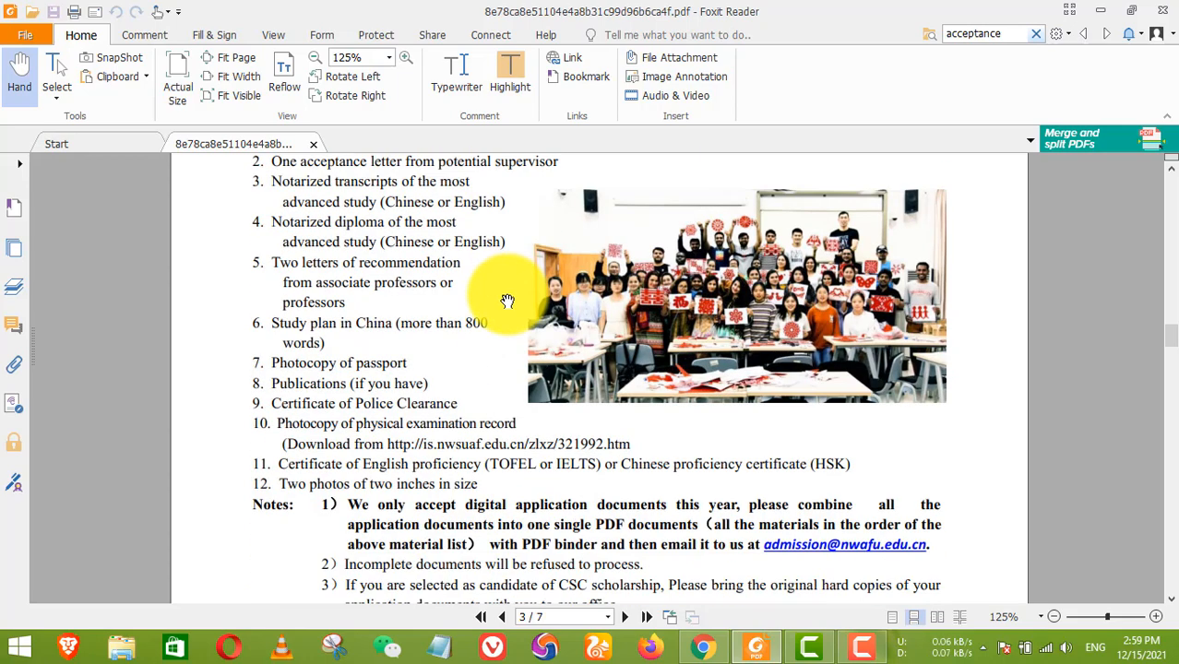
pyautogui.scroll(-11, 507, 301)
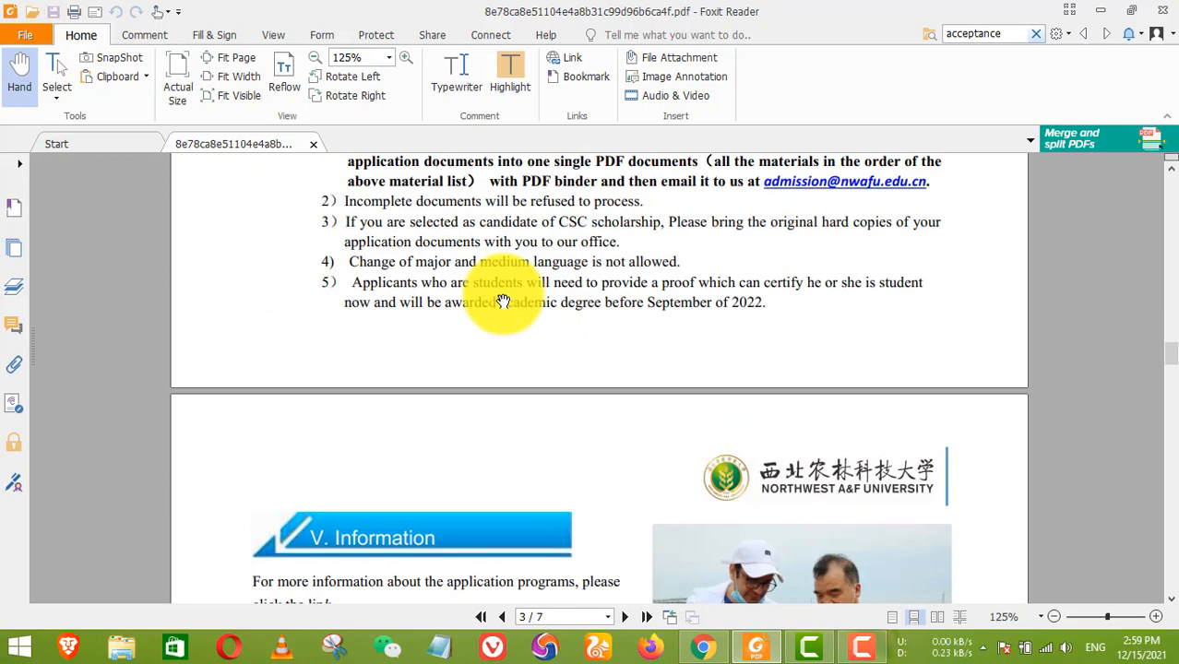
pyautogui.scroll(-2, 505, 294)
pyautogui.scroll(-12, 501, 302)
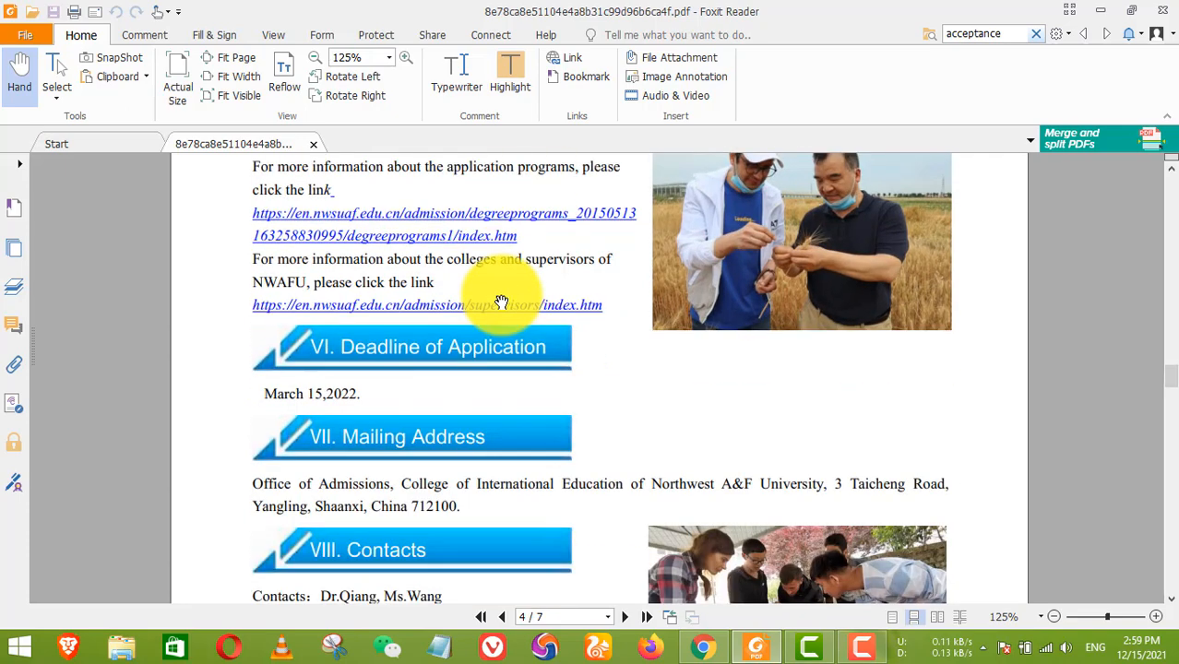
# Examine the Chinese Government Scholarship (Type A) section on page 4, highlighting the undergraduate entry in its scholarship area.
pyautogui.scroll(-10, 501, 301)
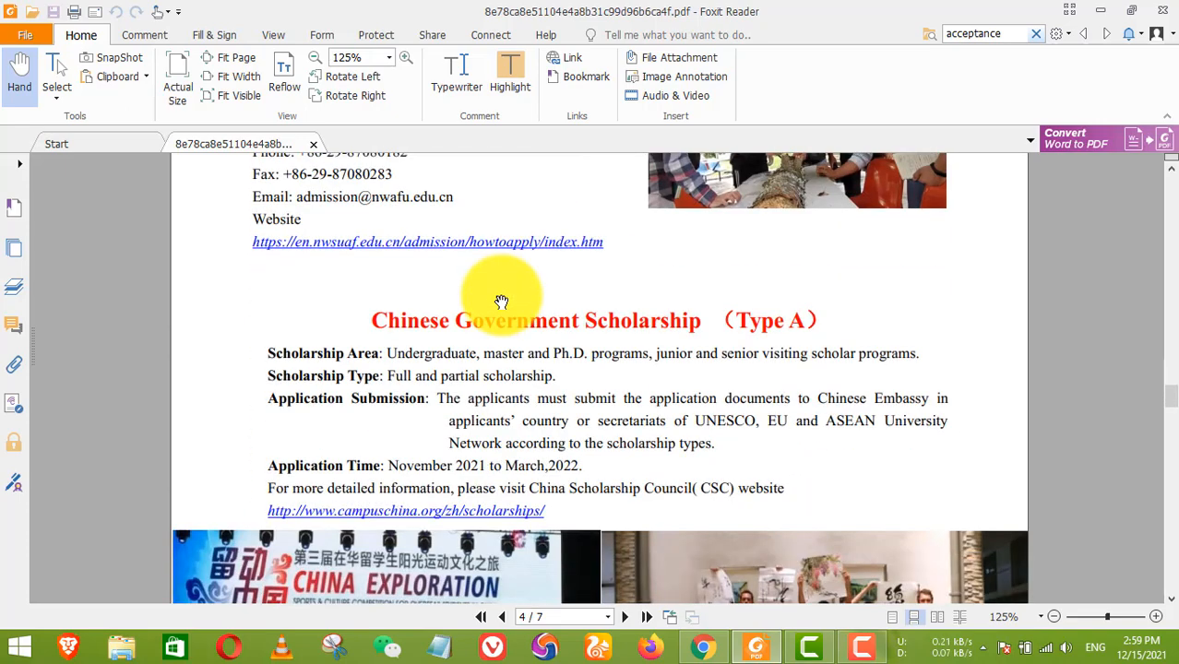
pyautogui.scroll(-5, 544, 415)
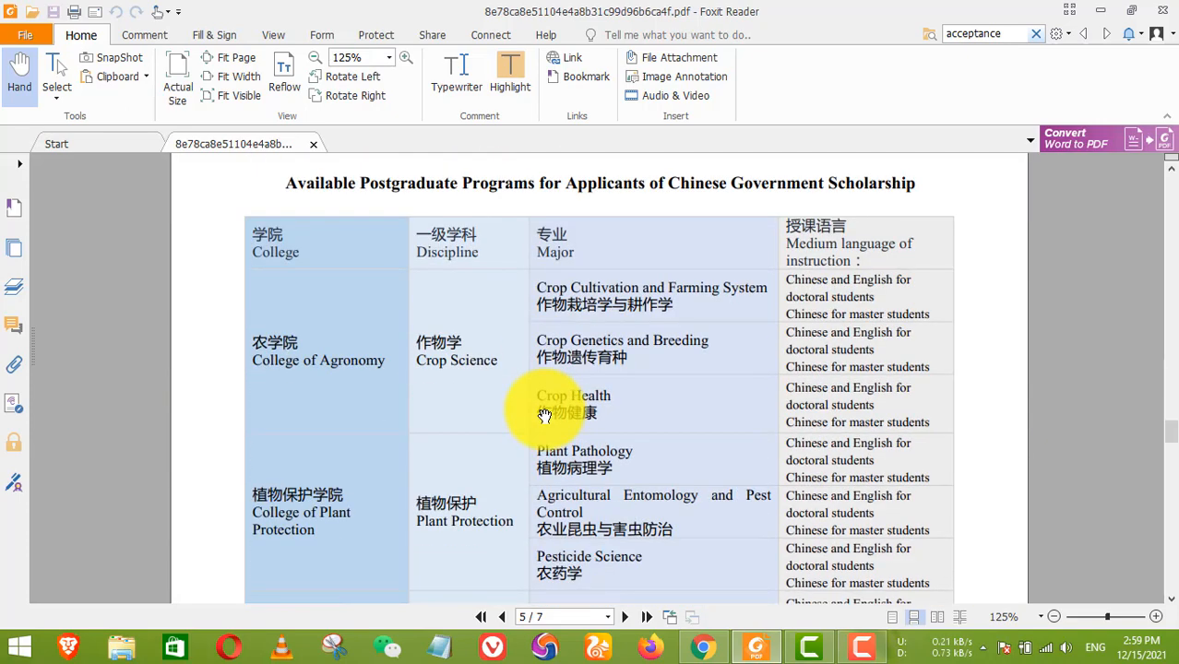
pyautogui.scroll(11, 544, 415)
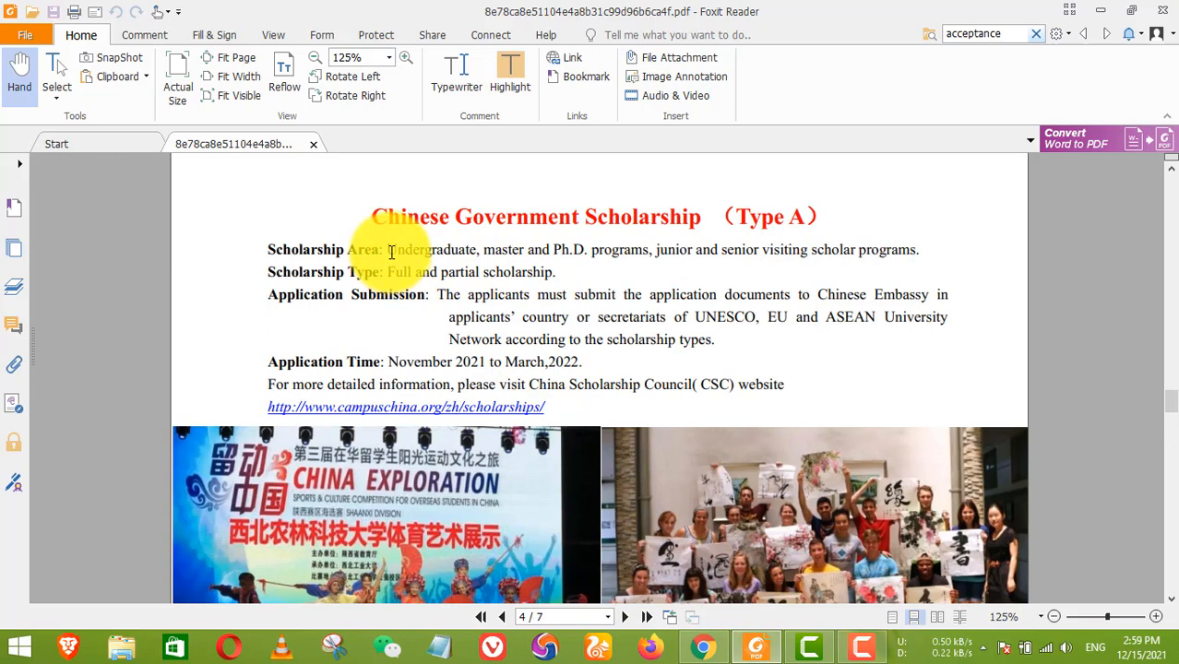
pyautogui.moveTo(388, 250); pyautogui.dragTo(440, 251)
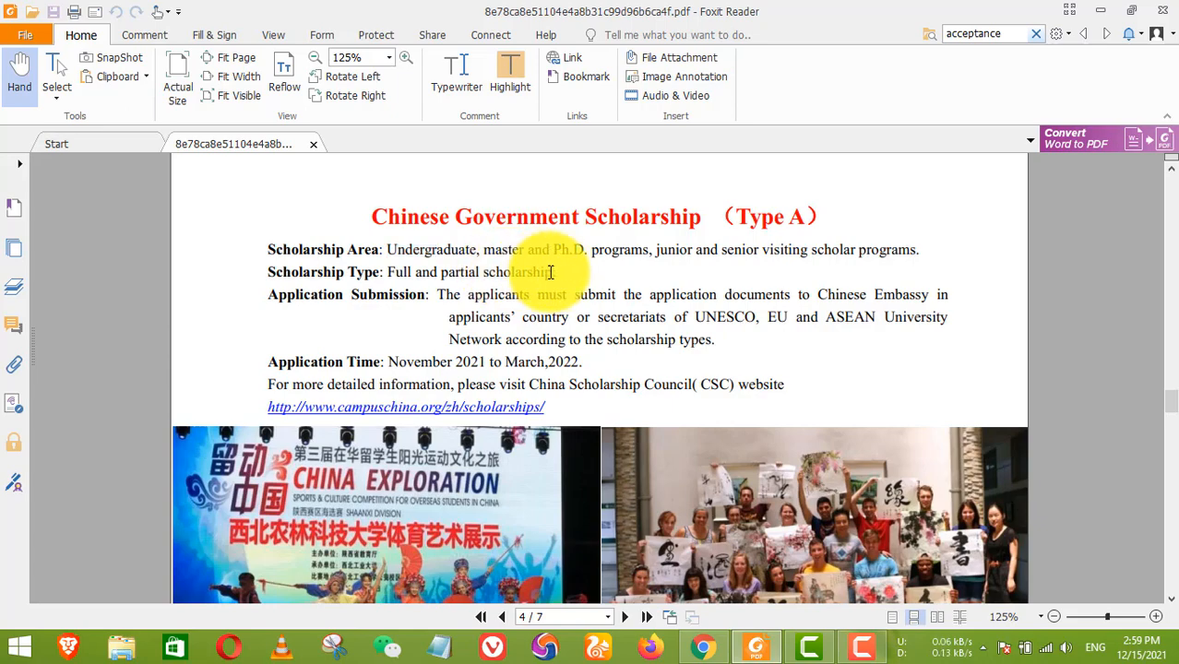
# Examine the available postgraduate programs on page 5, checking the colleges, majors and medium language of instruction.
pyautogui.scroll(-2, 562, 280)
pyautogui.scroll(-10, 577, 305)
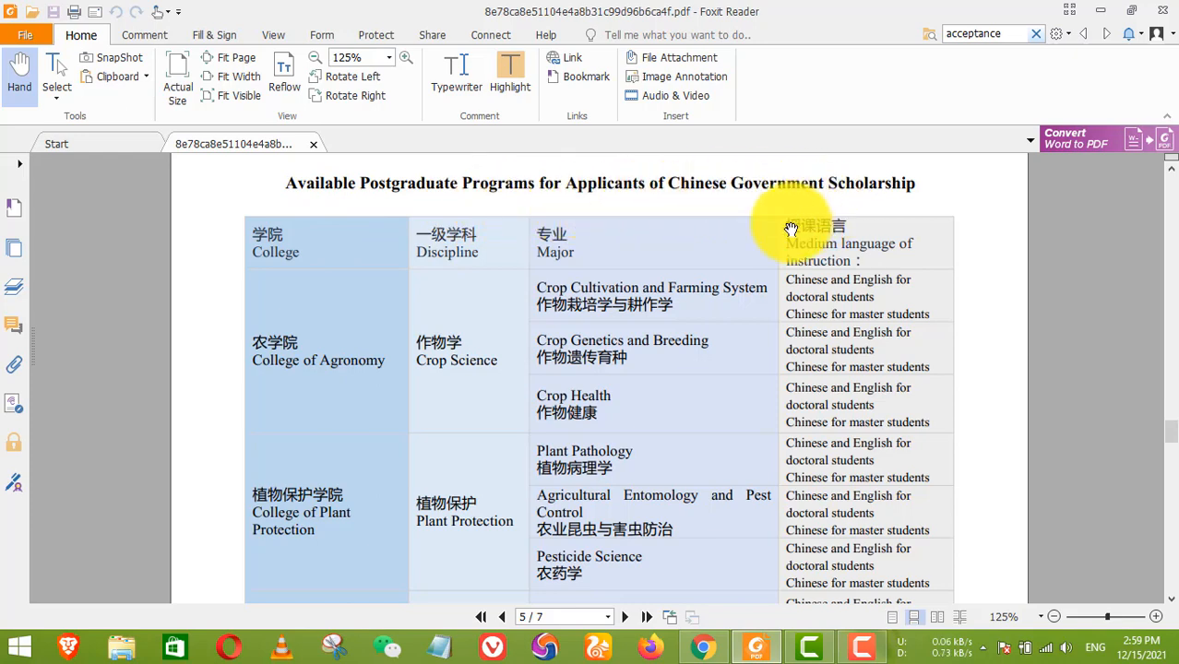
pyautogui.scroll(-1, 692, 263)
pyautogui.scroll(1, 407, 306)
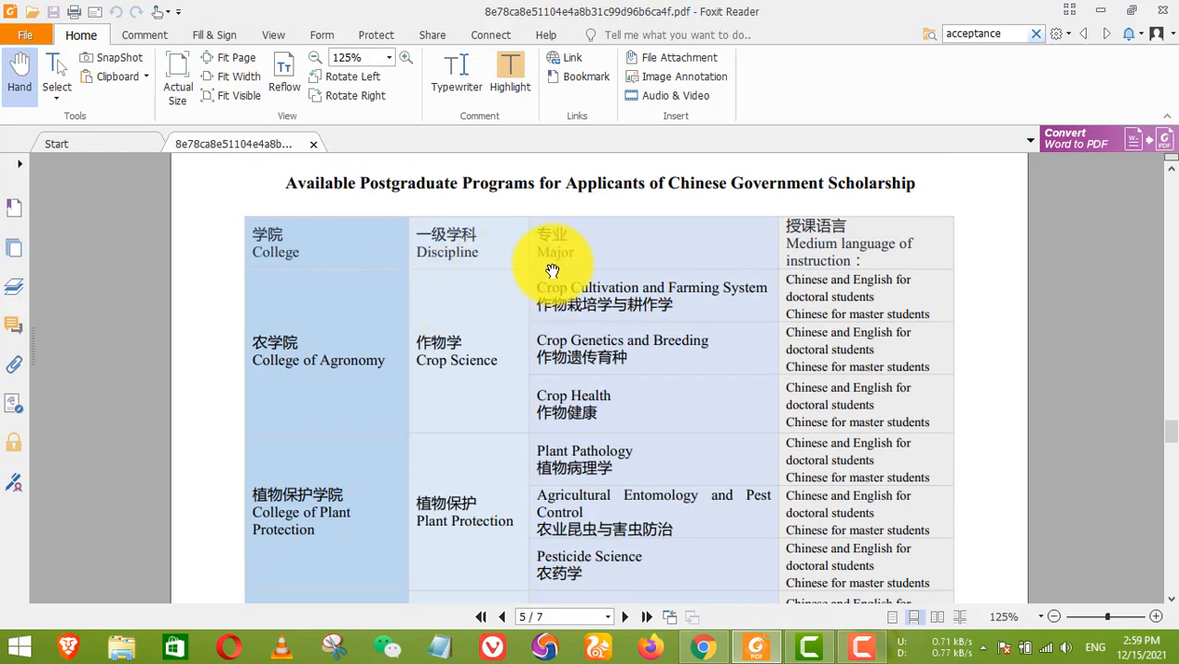
pyautogui.scroll(-1, 881, 262)
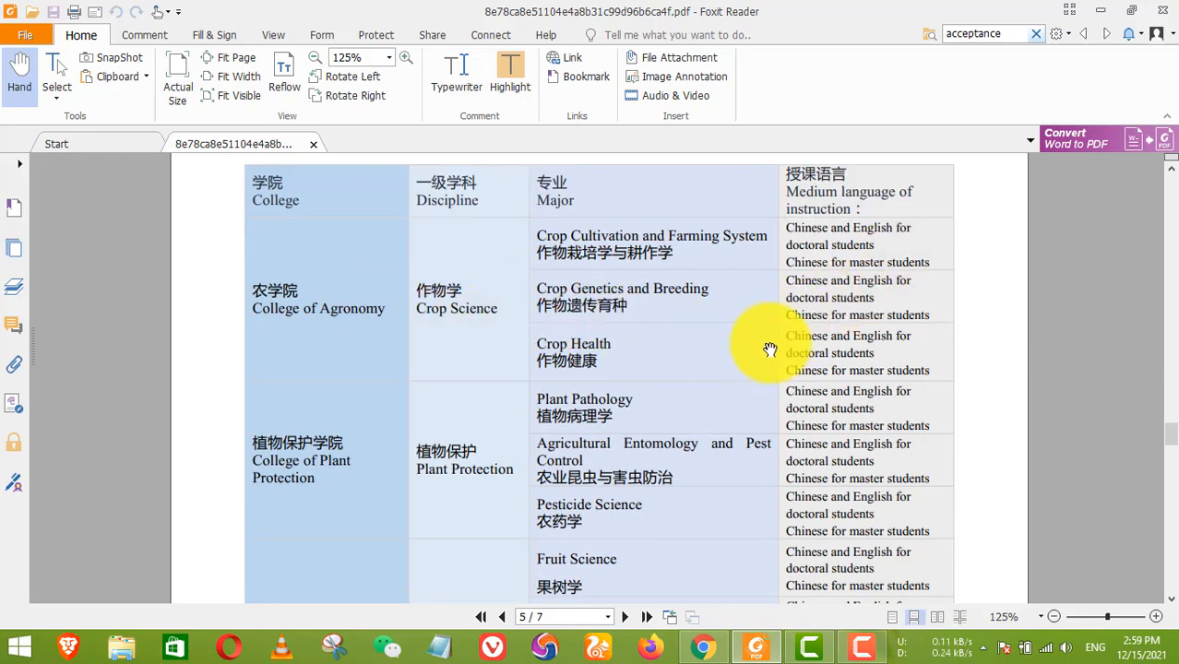
pyautogui.scroll(-5, 790, 369)
pyautogui.scroll(-3, 828, 364)
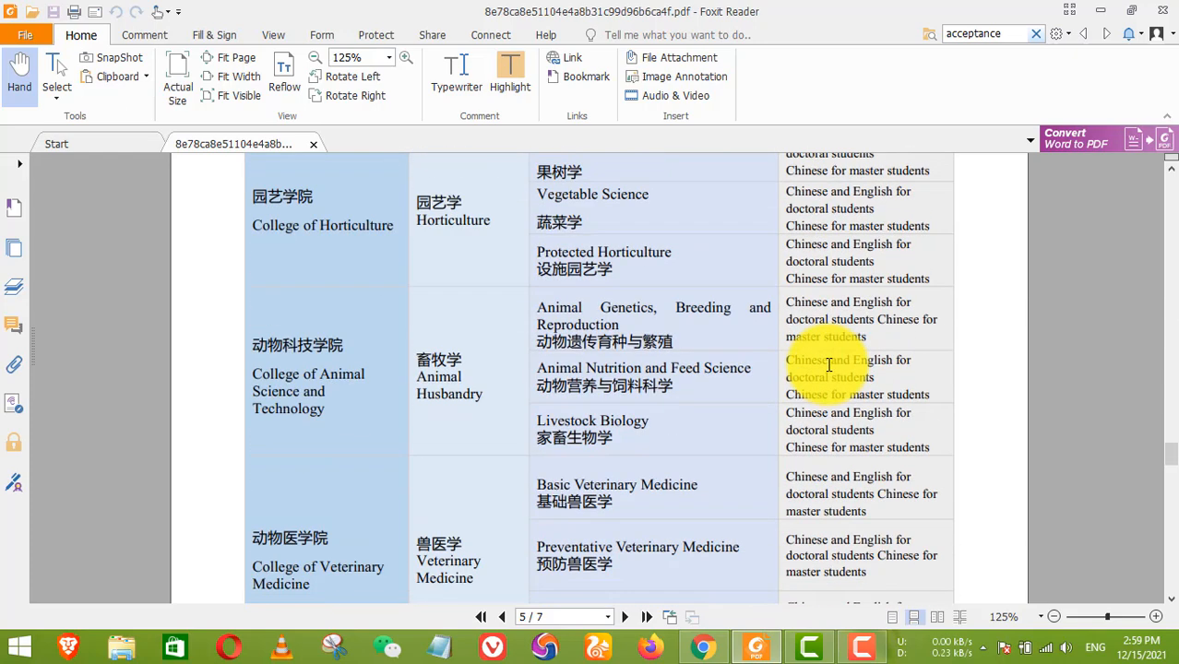
pyautogui.scroll(1, 462, 309)
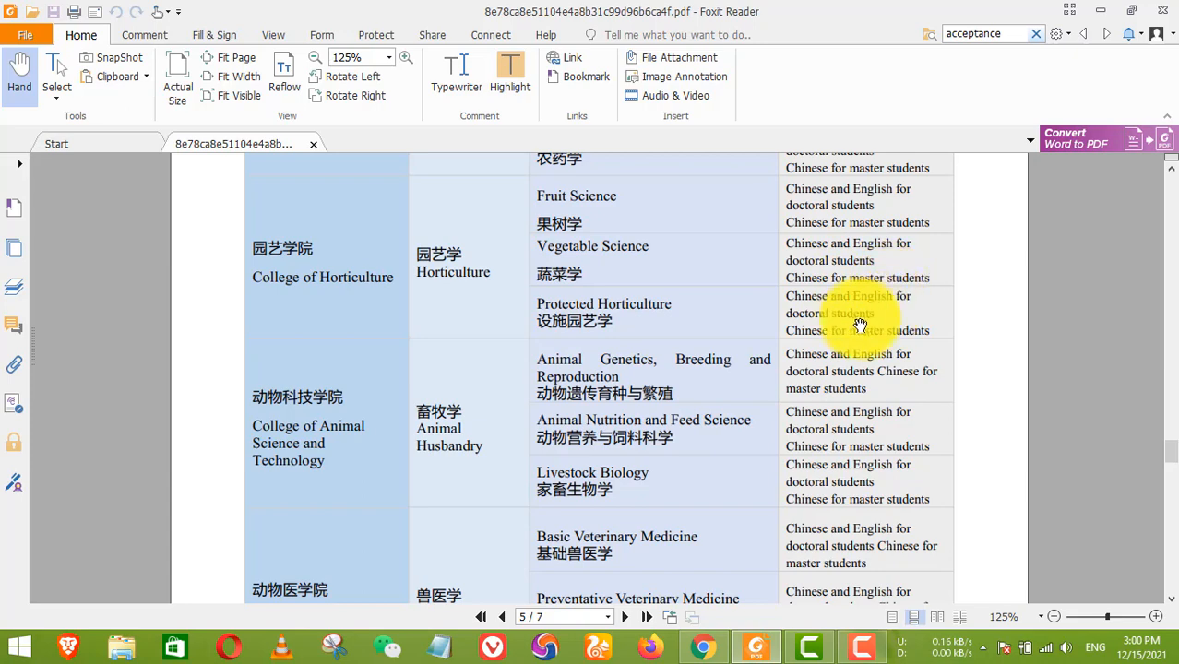
pyautogui.scroll(-4, 679, 398)
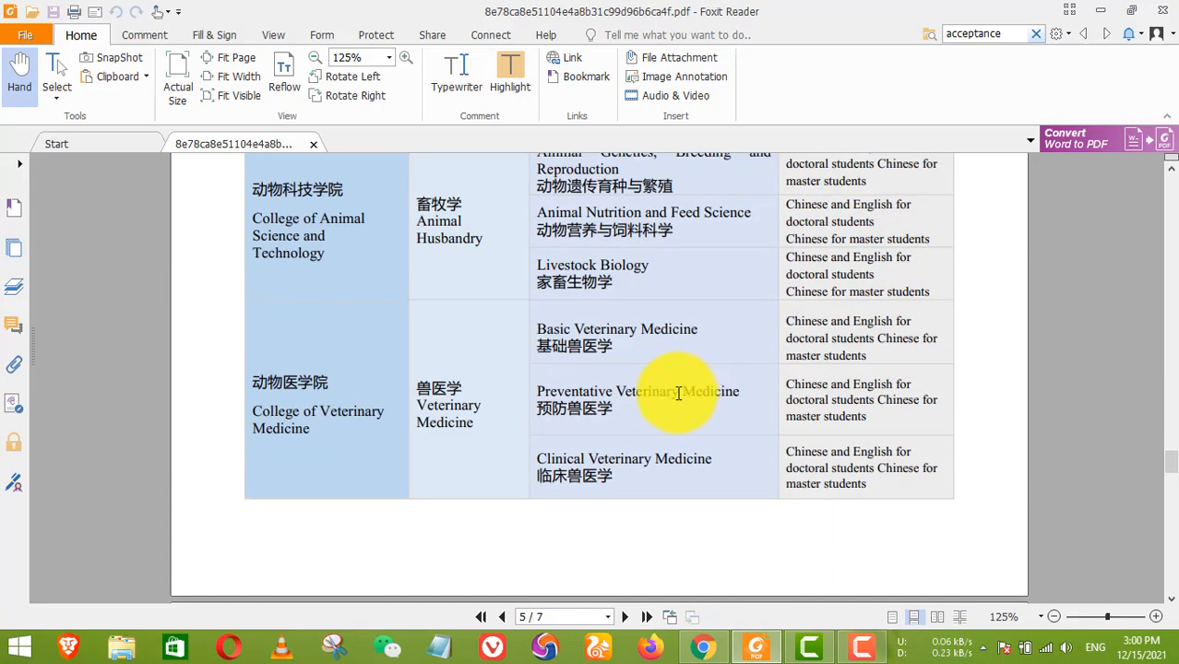
pyautogui.scroll(1, 742, 420)
# Examine the rest of the postgraduate program table on pages 6 and 7, including the English-taught Master in agriculture majors.
pyautogui.scroll(-12, 743, 421)
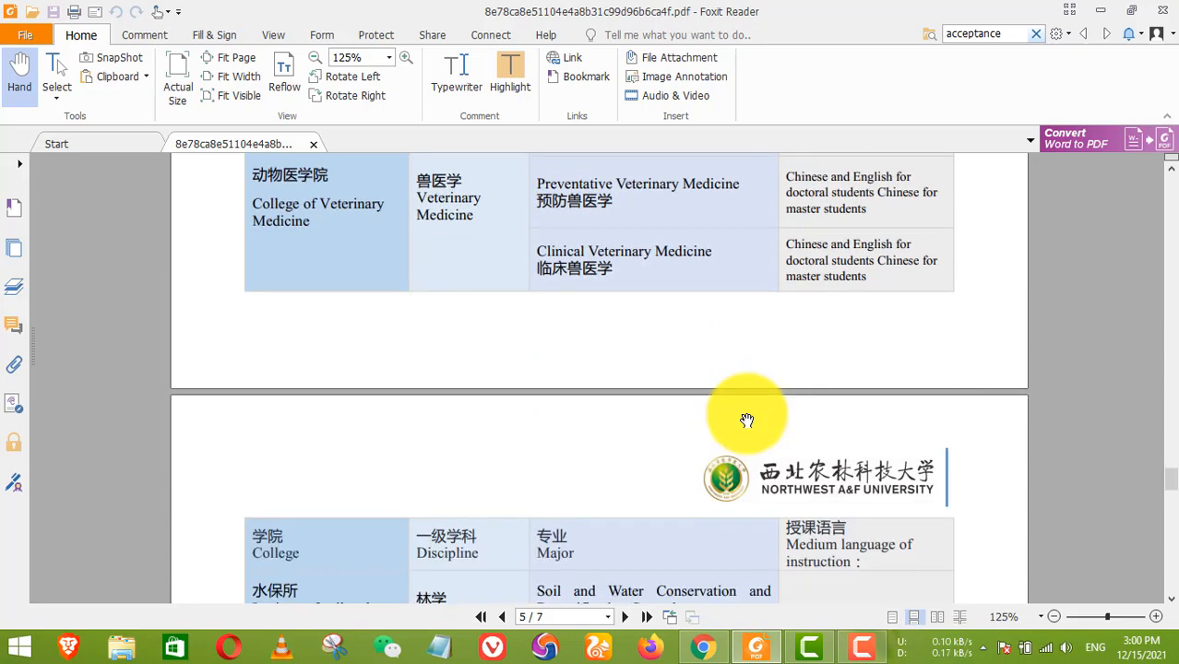
pyautogui.scroll(-13, 747, 420)
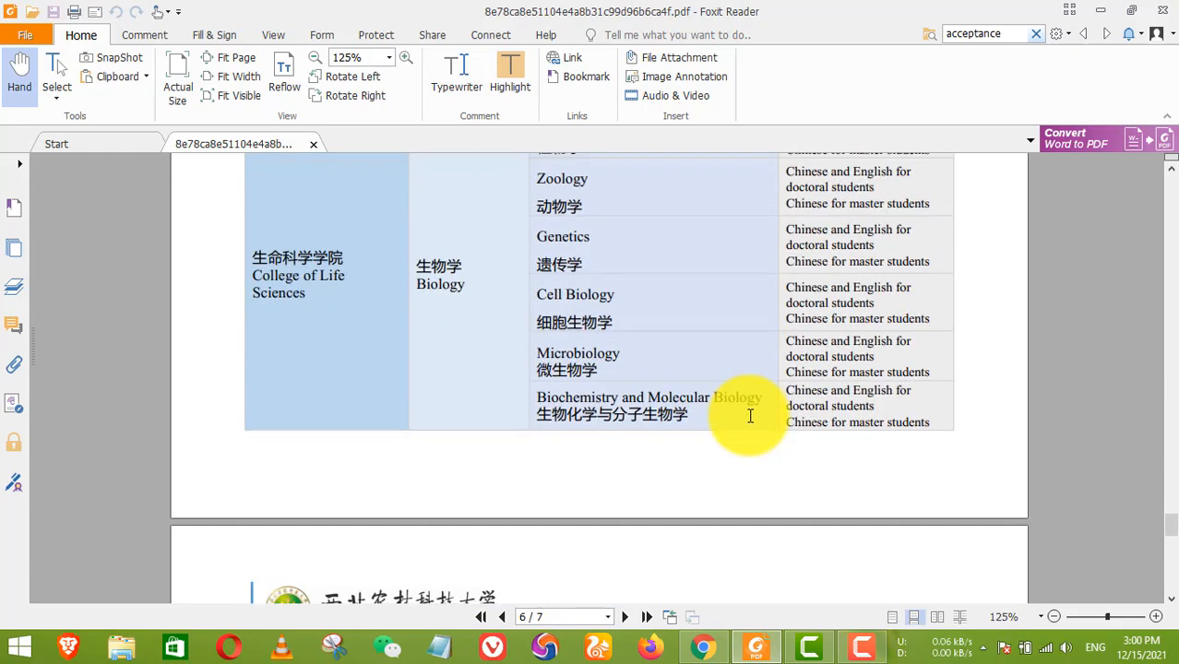
pyautogui.scroll(-16, 754, 408)
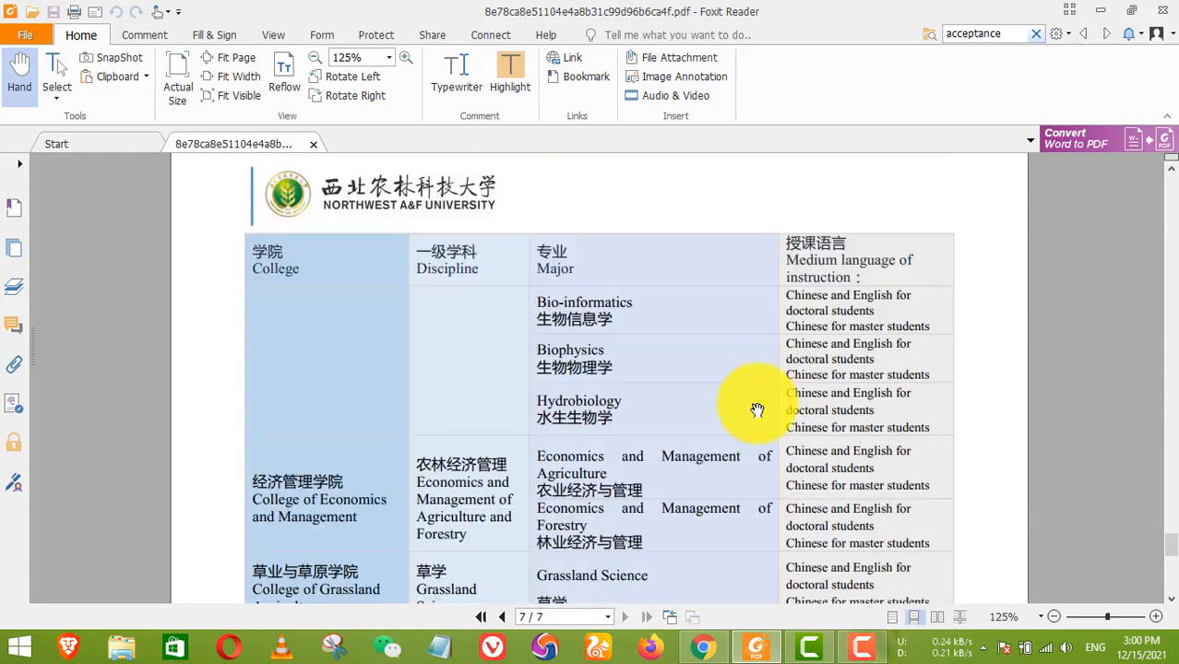
pyautogui.scroll(-5, 755, 409)
pyautogui.scroll(5, 755, 400)
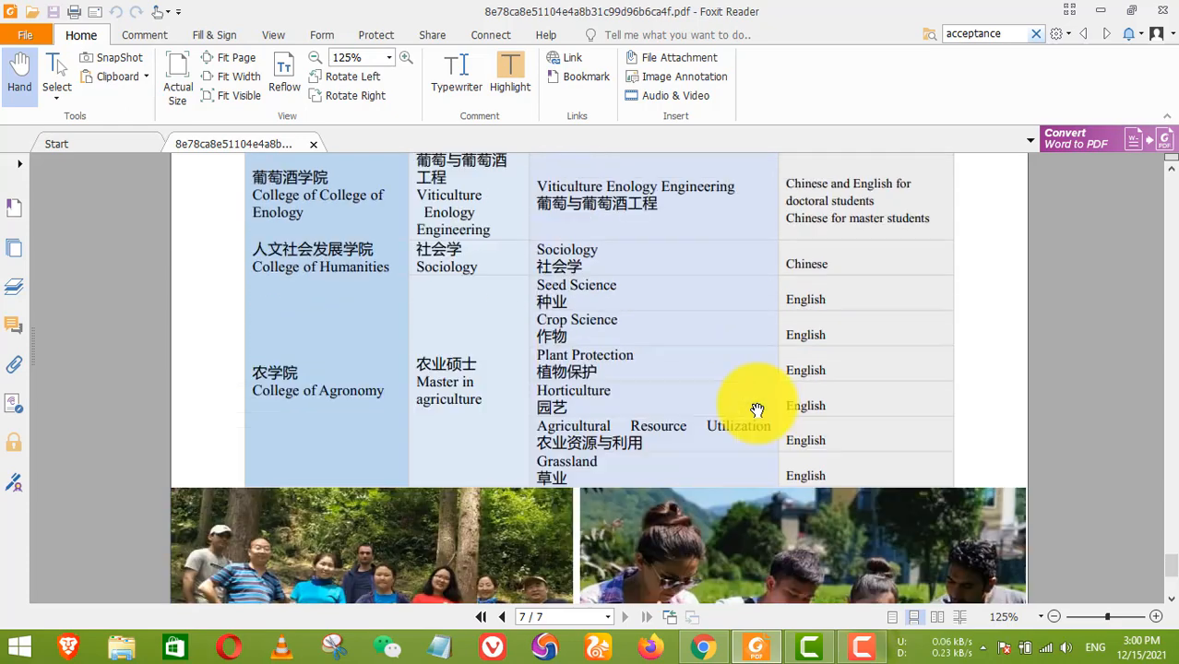
pyautogui.scroll(8, 636, 373)
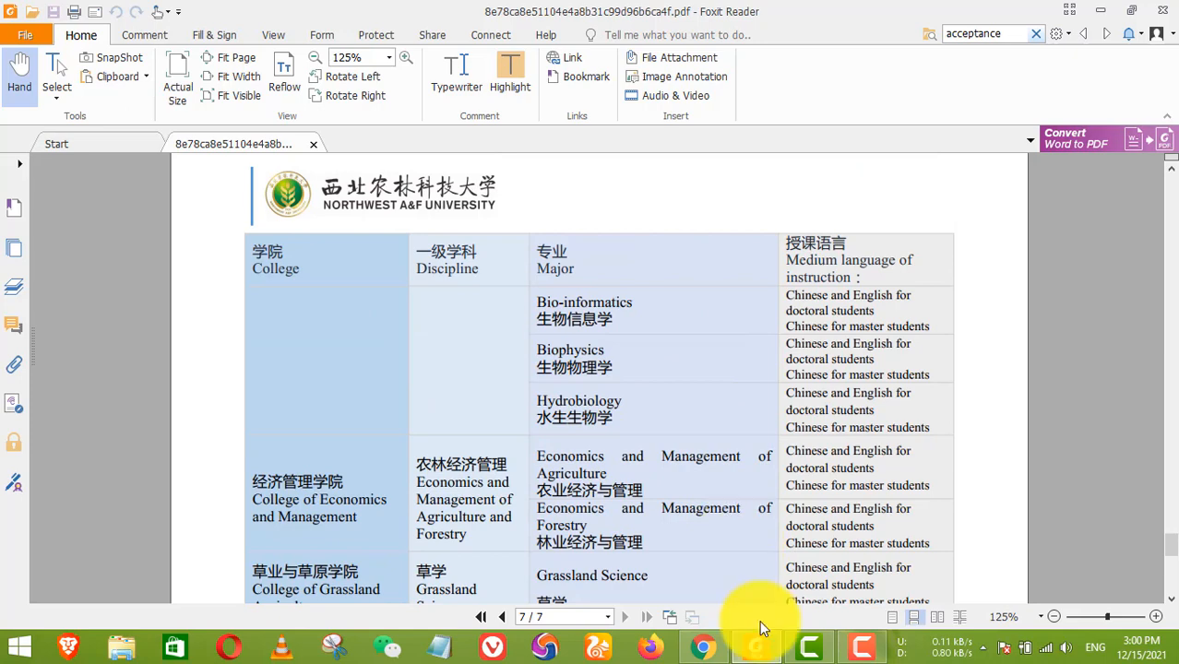
# Switch to Chrome and find the university portal application link on the Northwest A&F University scholarship guide page.
pyautogui.click(703, 642)
pyautogui.click(530, 16)
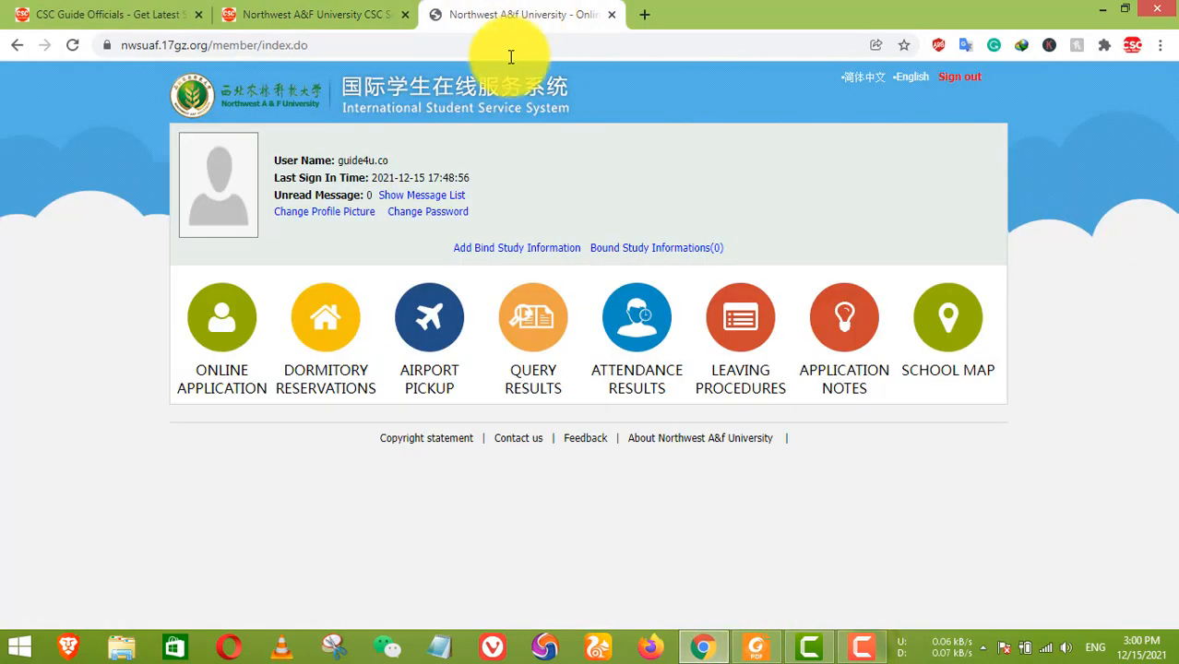
pyautogui.click(378, 18)
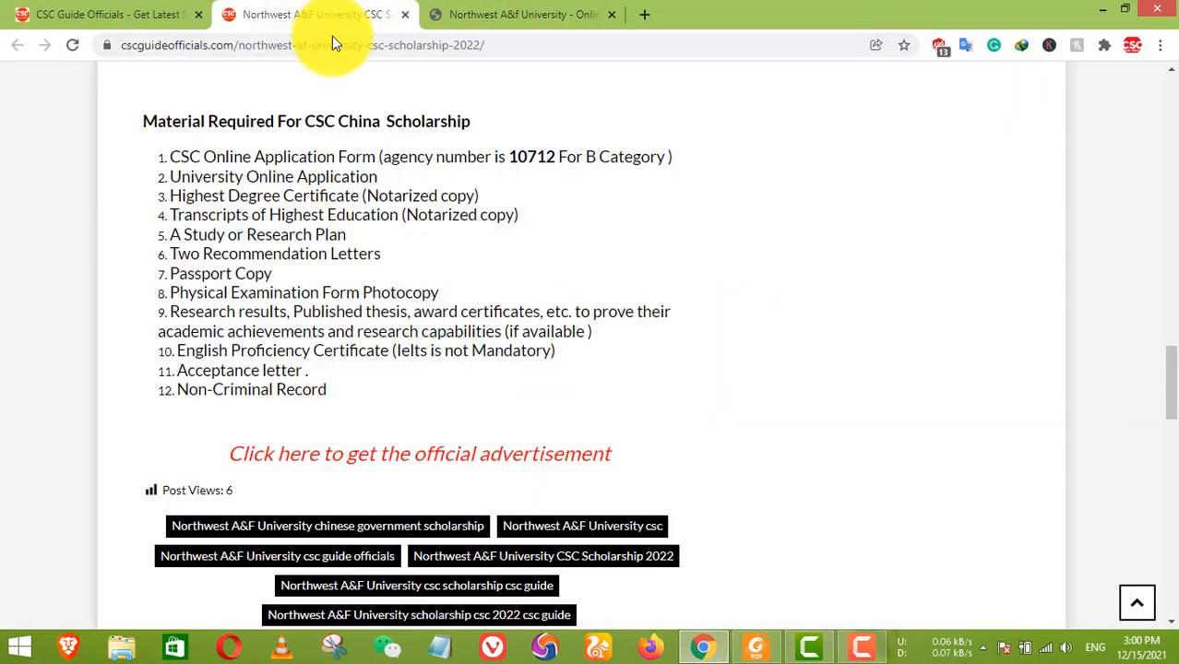
pyautogui.scroll(4, 388, 400)
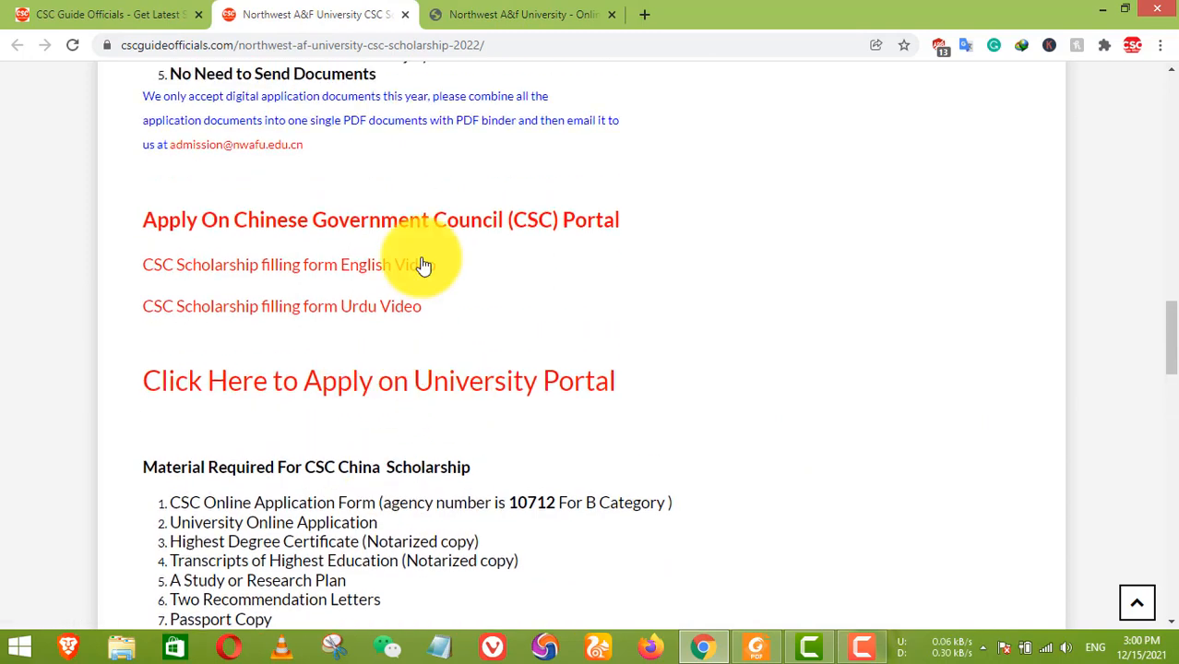
# Open the online application in the university's International Student Service System and sign in to the account.
pyautogui.click(494, 14)
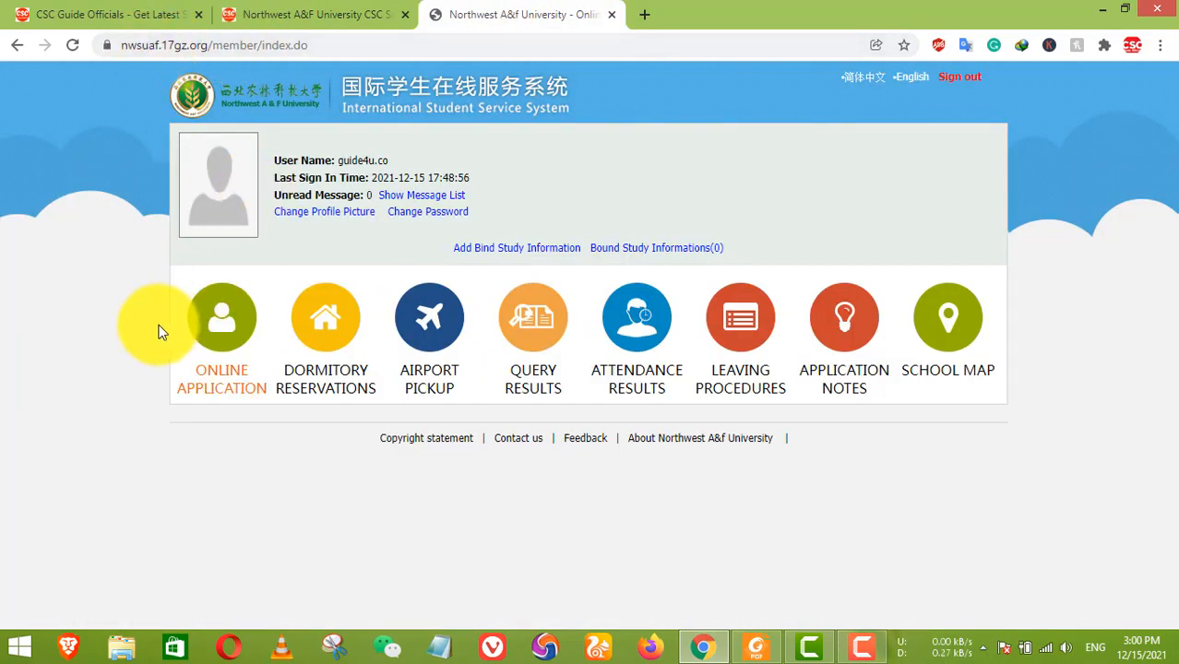
pyautogui.click(222, 356)
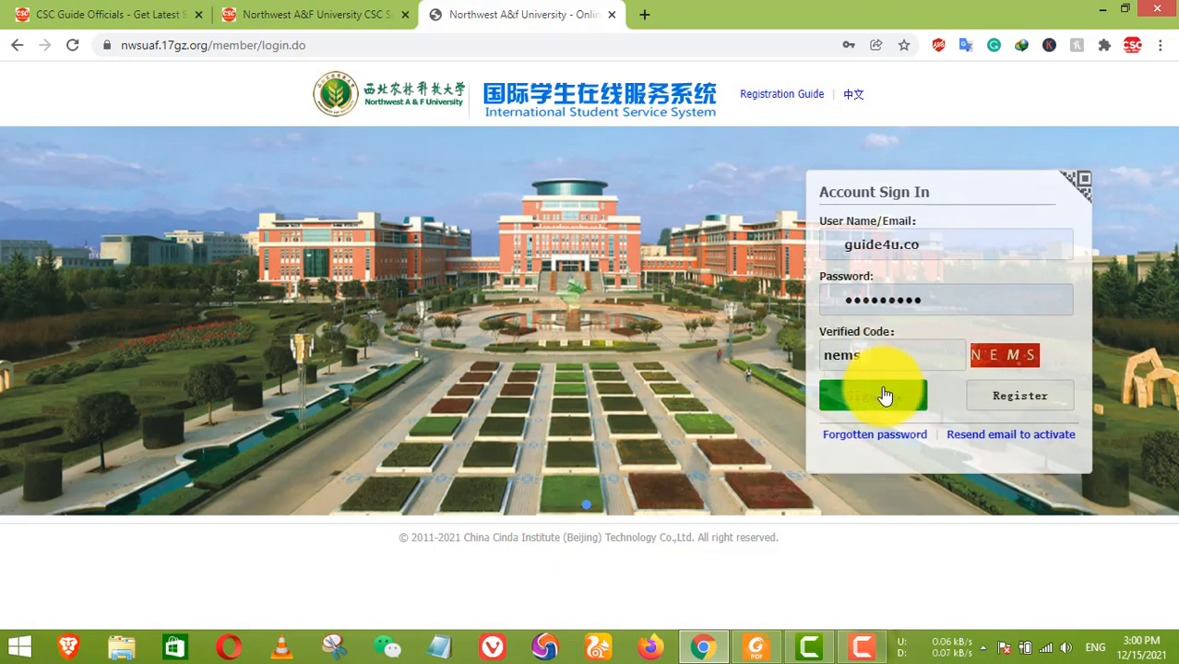
pyautogui.click(881, 396)
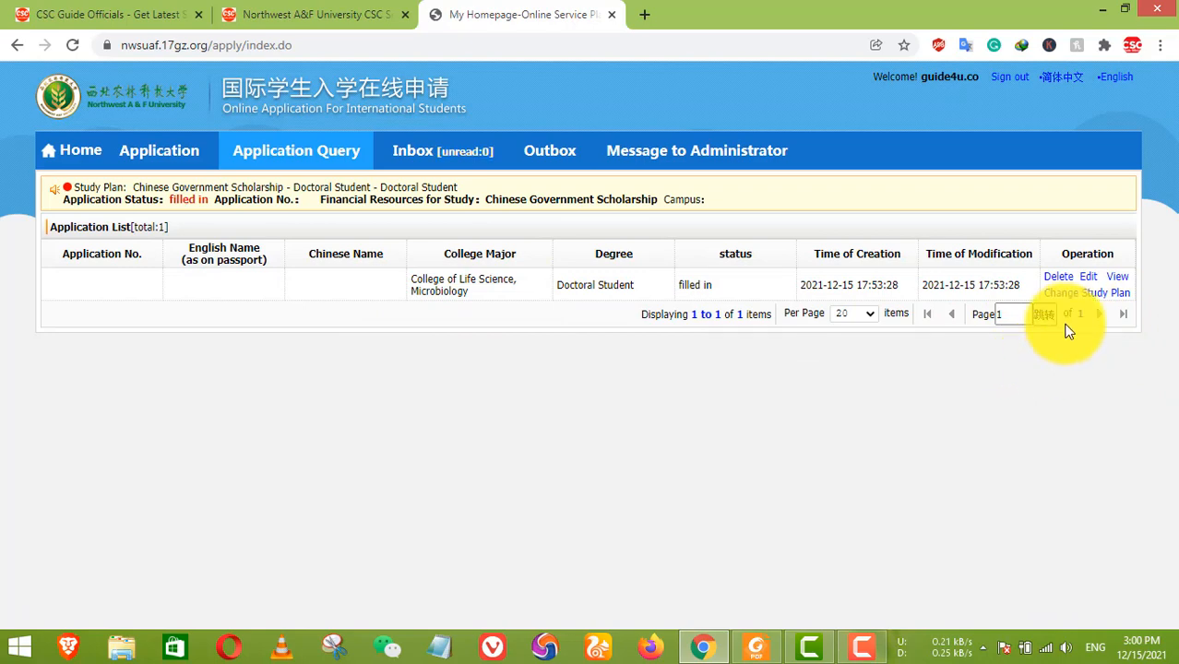
# Delete the existing Microbiology doctoral application and start a new one, agreeing to the application regulations.
pyautogui.click(1057, 278)
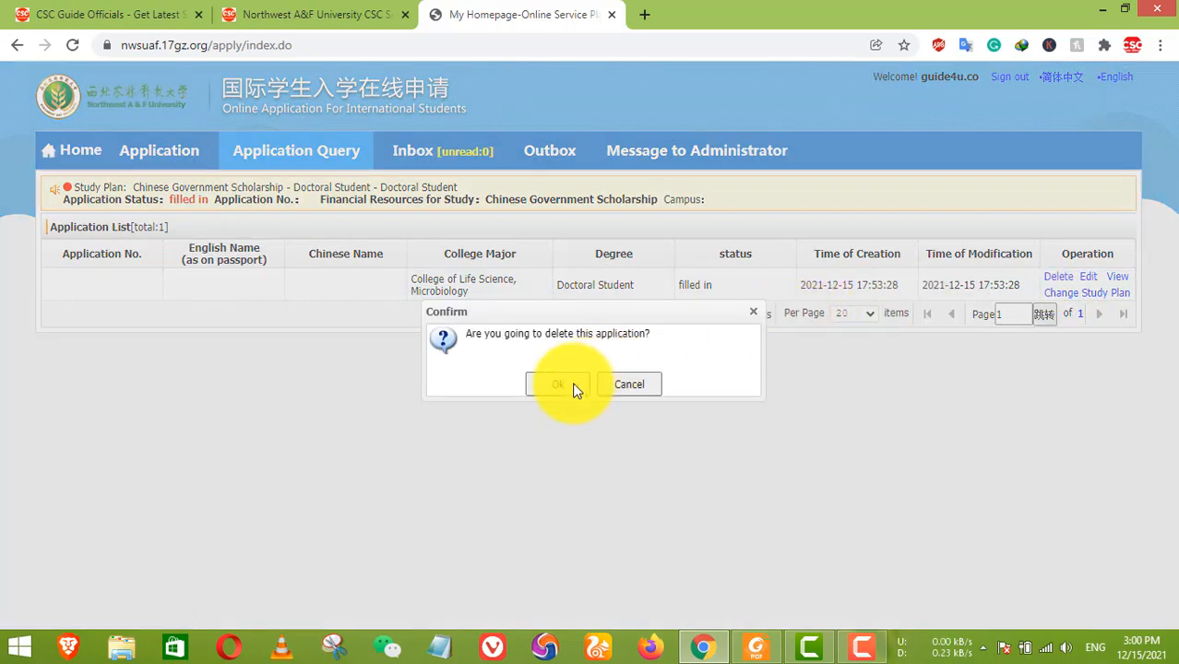
pyautogui.click(561, 386)
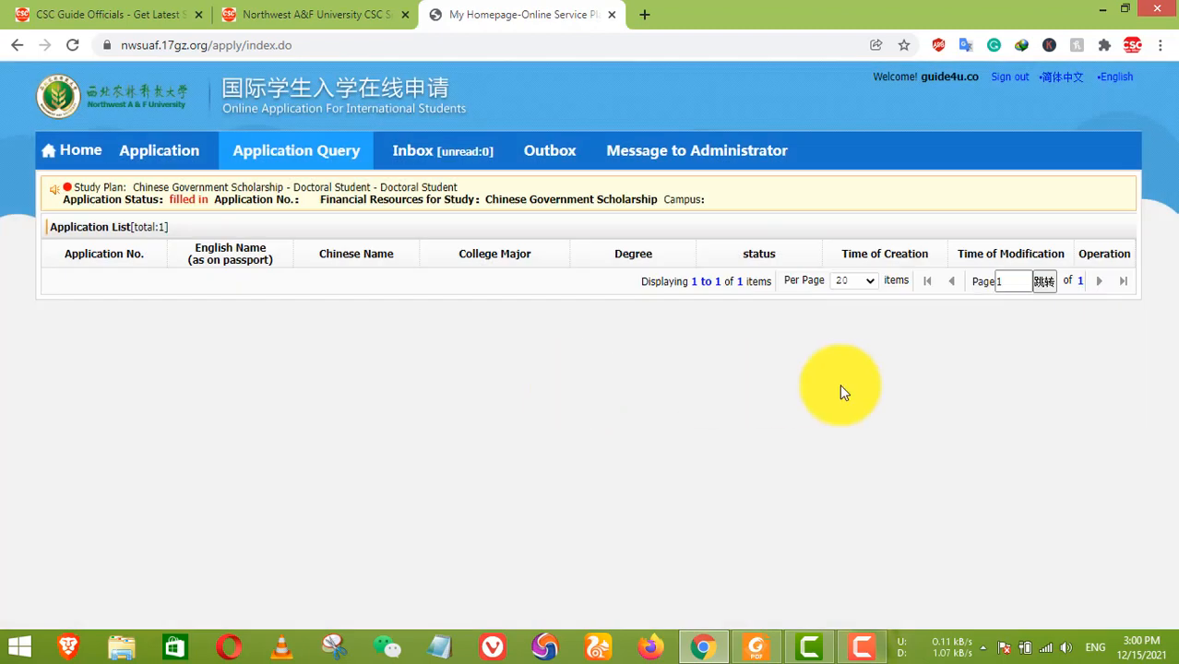
pyautogui.click(155, 155)
pyautogui.click(204, 491)
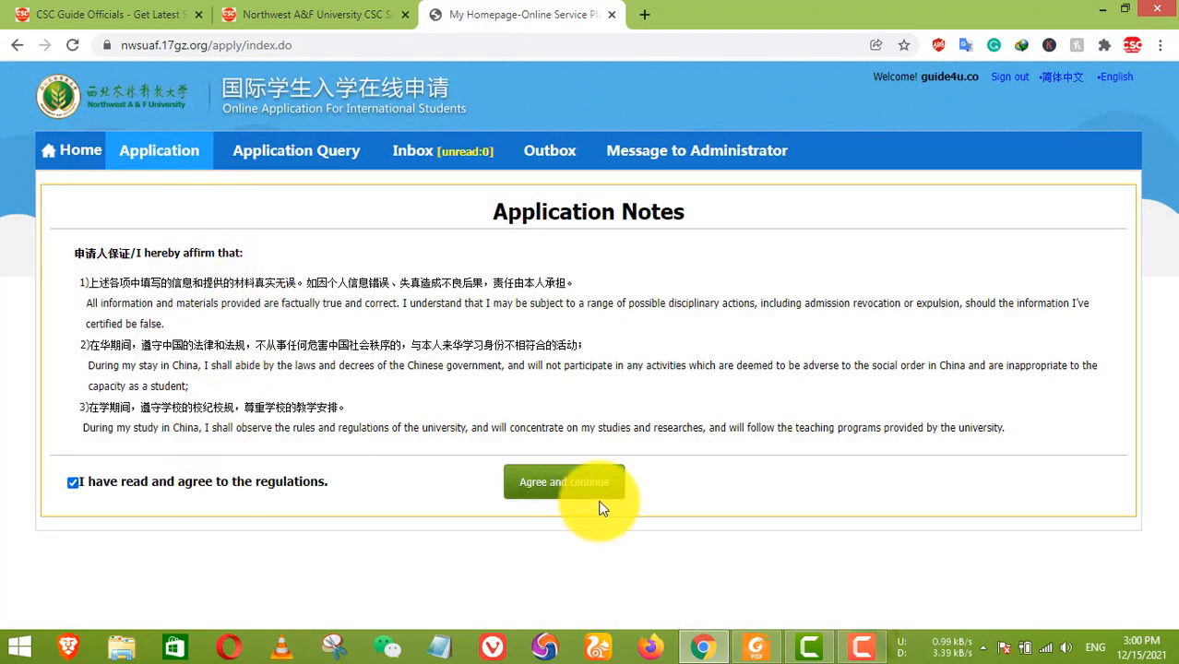
pyautogui.click(579, 500)
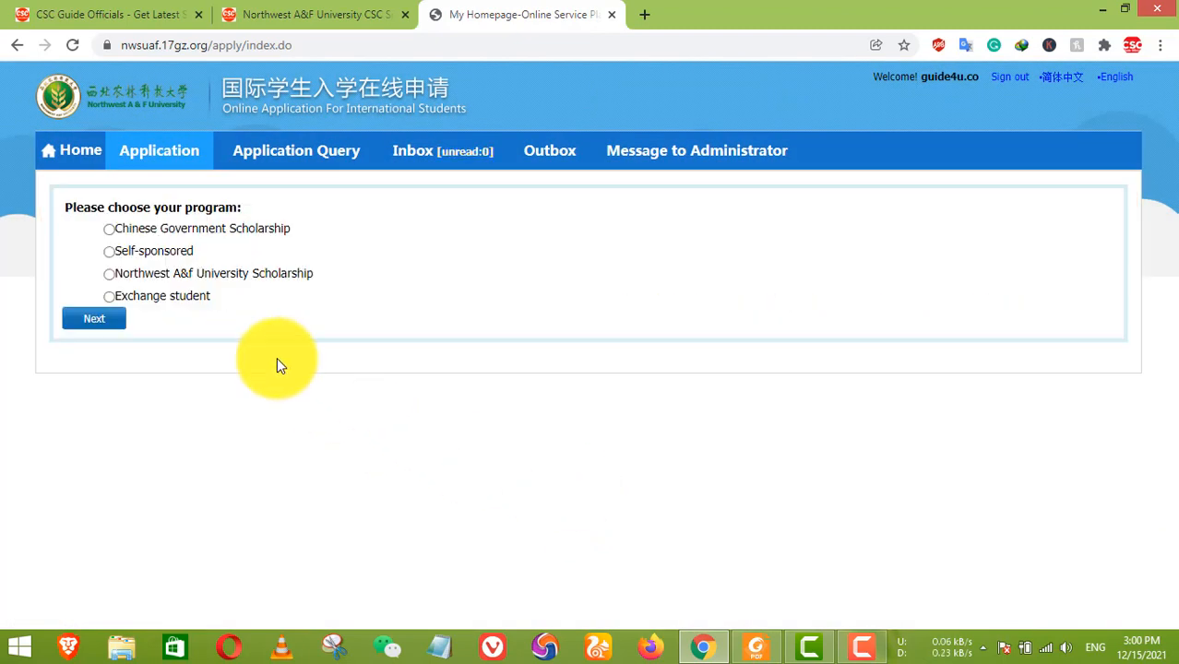
# Select the Northwest A&F University Scholarship program and read its note, highlighting the APFNet Scholarship.
pyautogui.click(208, 276)
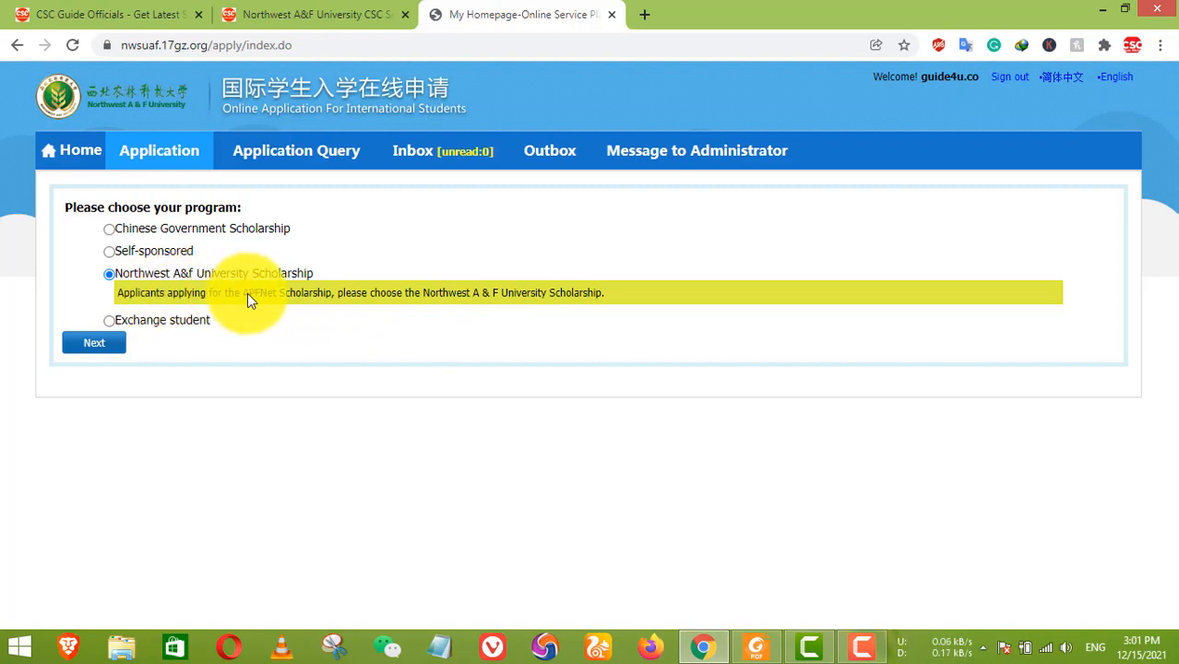
pyautogui.moveTo(243, 293); pyautogui.dragTo(330, 300)
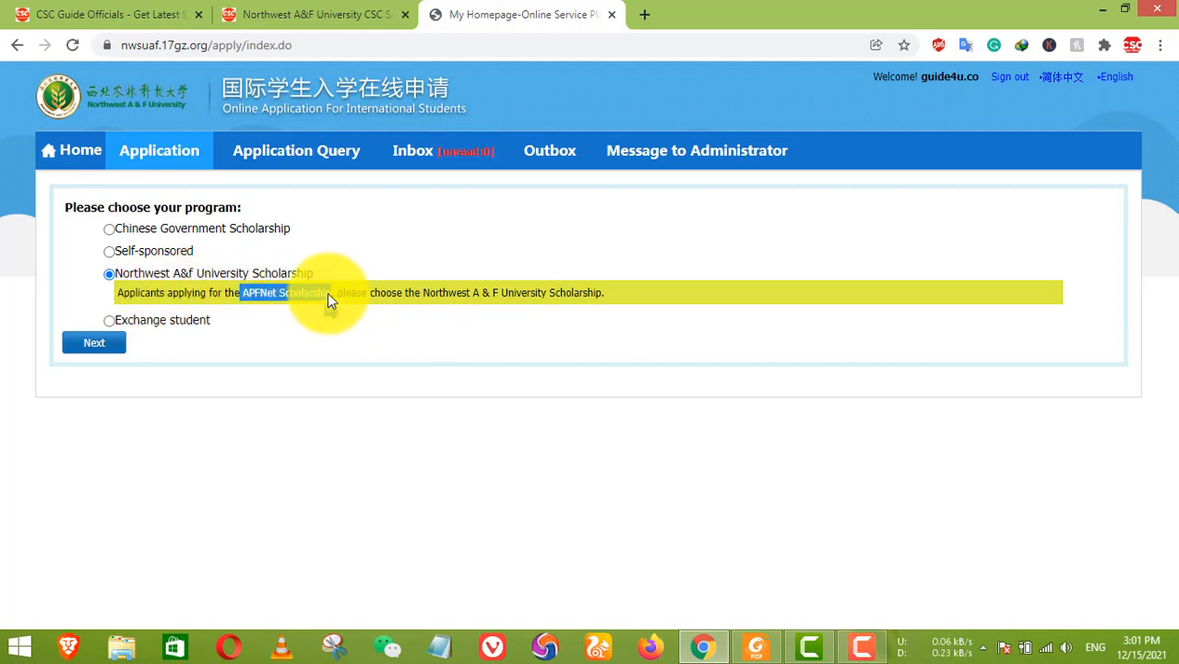
pyautogui.click(343, 297)
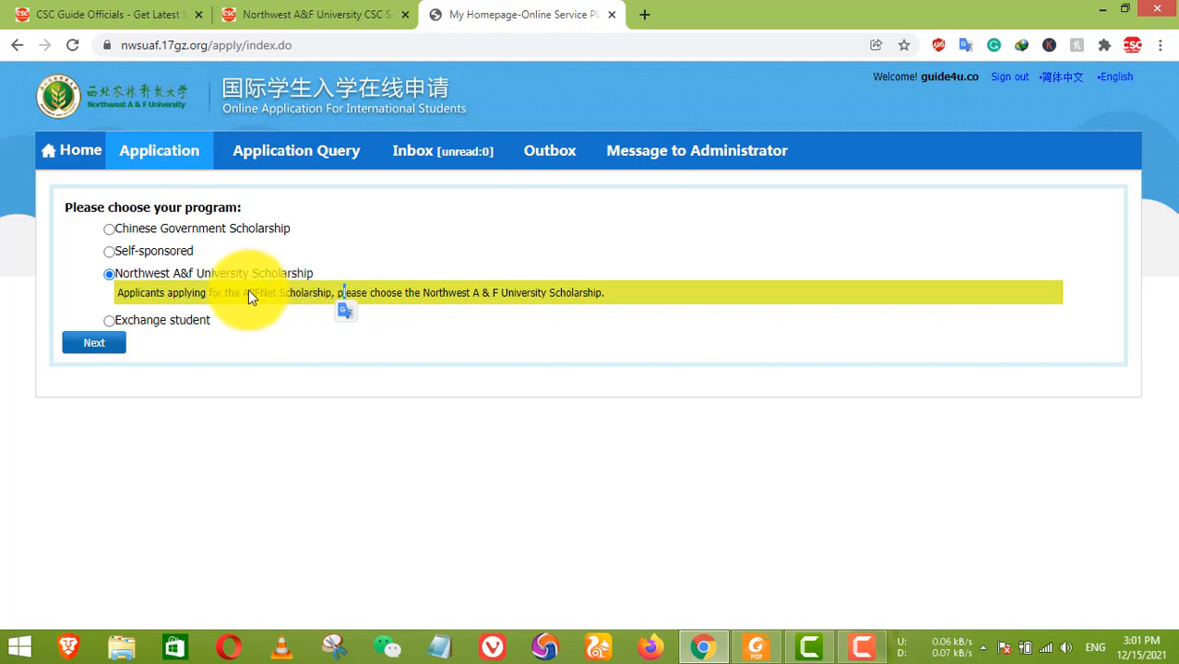
pyautogui.moveTo(249, 294); pyautogui.dragTo(307, 293)
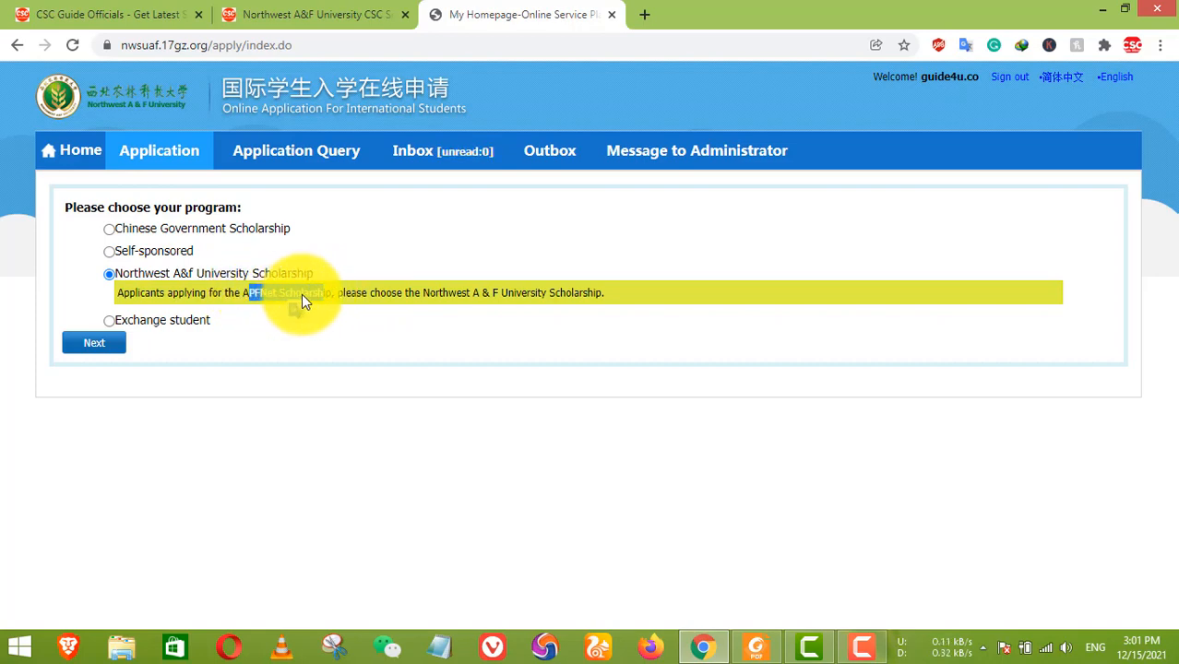
pyautogui.click(420, 294)
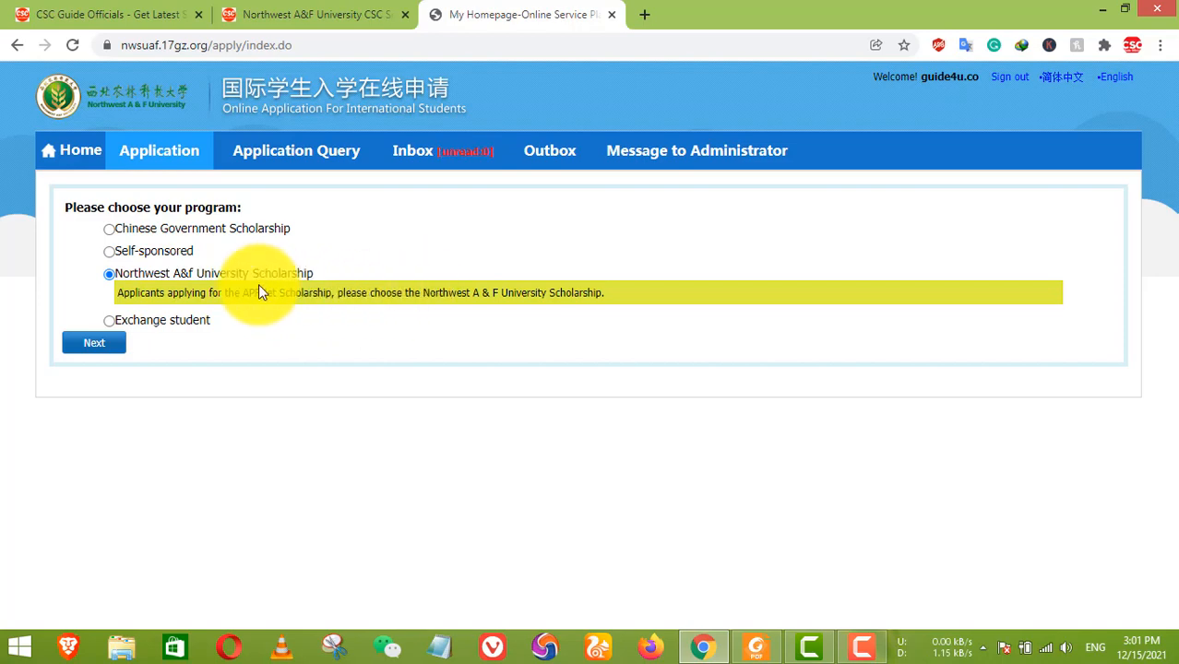
# Choose the Chinese Government Scholarship program and set the student type to Master Student.
pyautogui.click(166, 236)
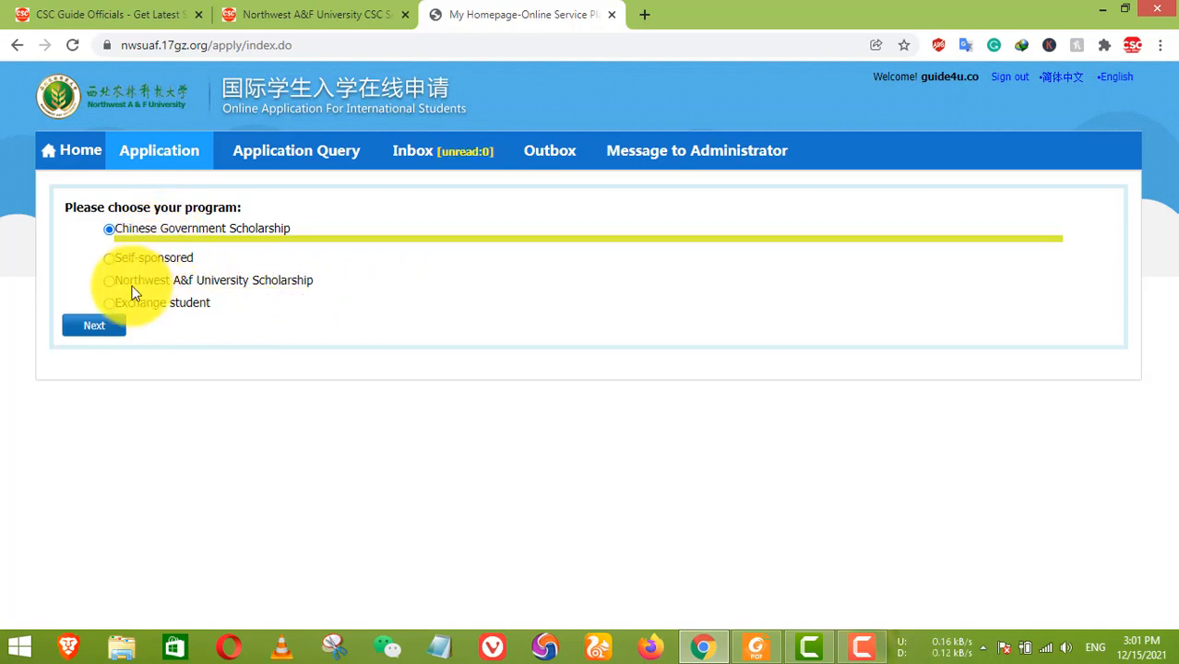
pyautogui.click(94, 328)
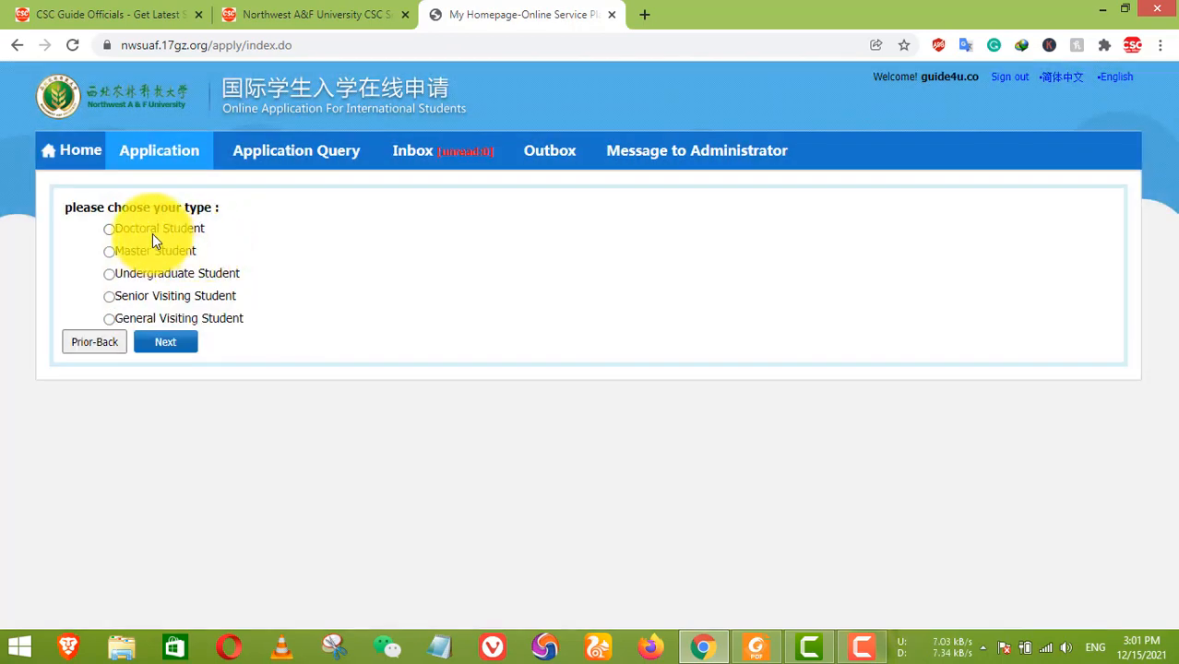
pyautogui.click(153, 229)
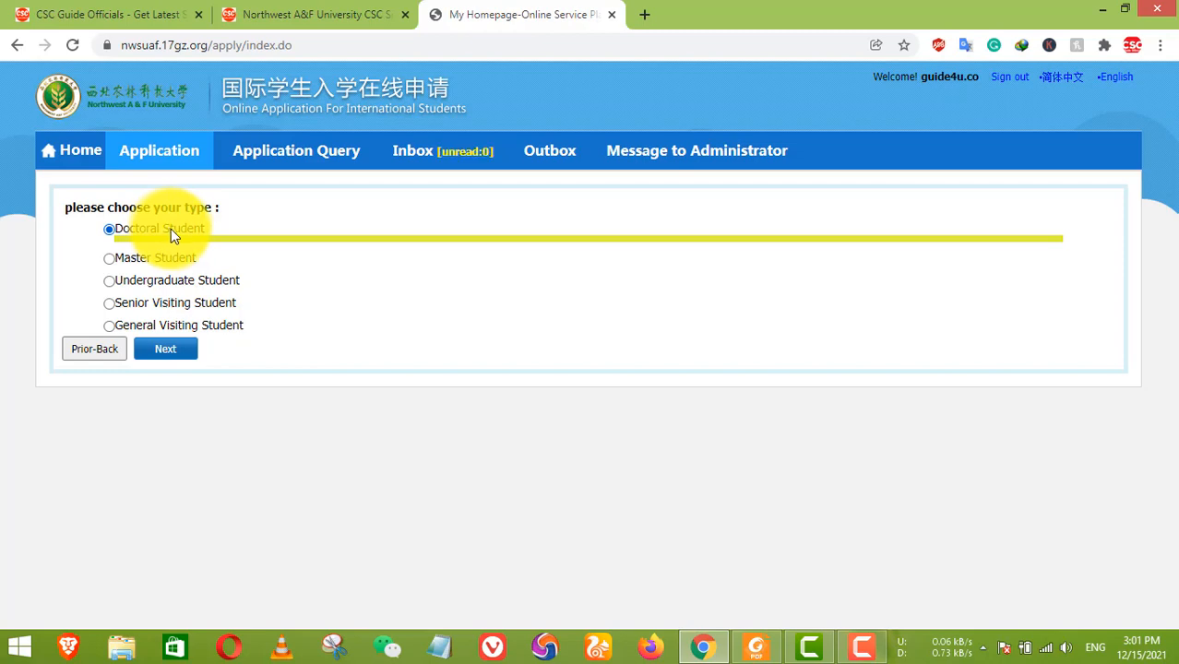
pyautogui.click(172, 258)
pyautogui.click(175, 351)
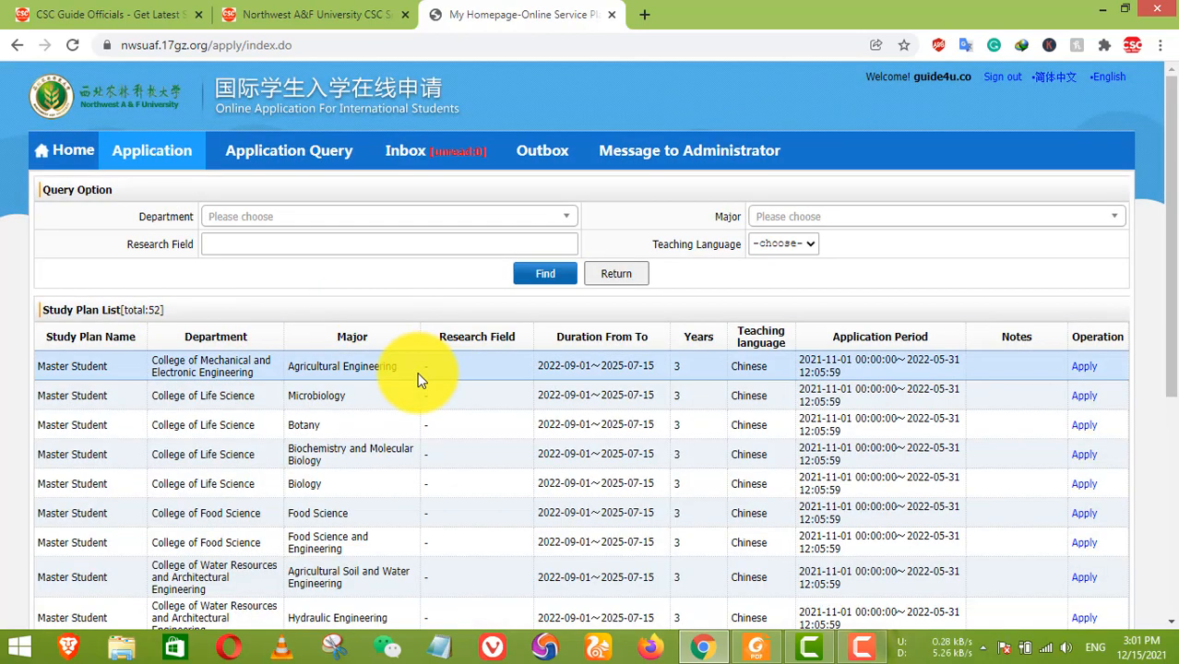
# Look through the master's study plan list and filter it by English teaching language.
pyautogui.scroll(-1, 423, 382)
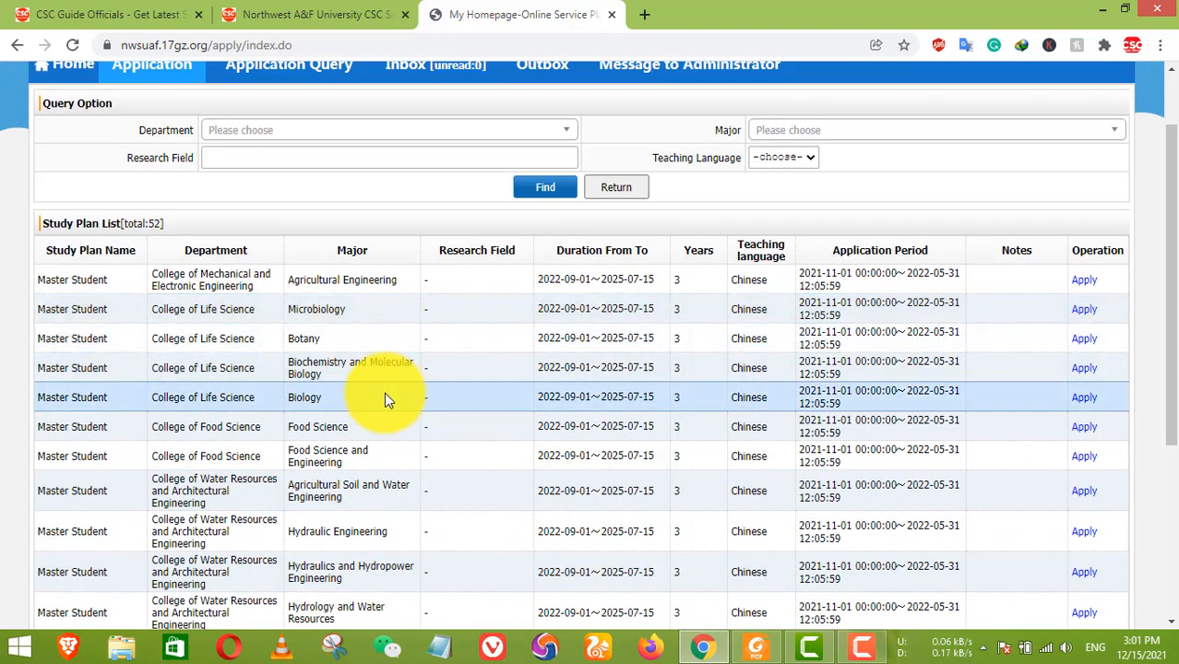
pyautogui.scroll(-1, 738, 445)
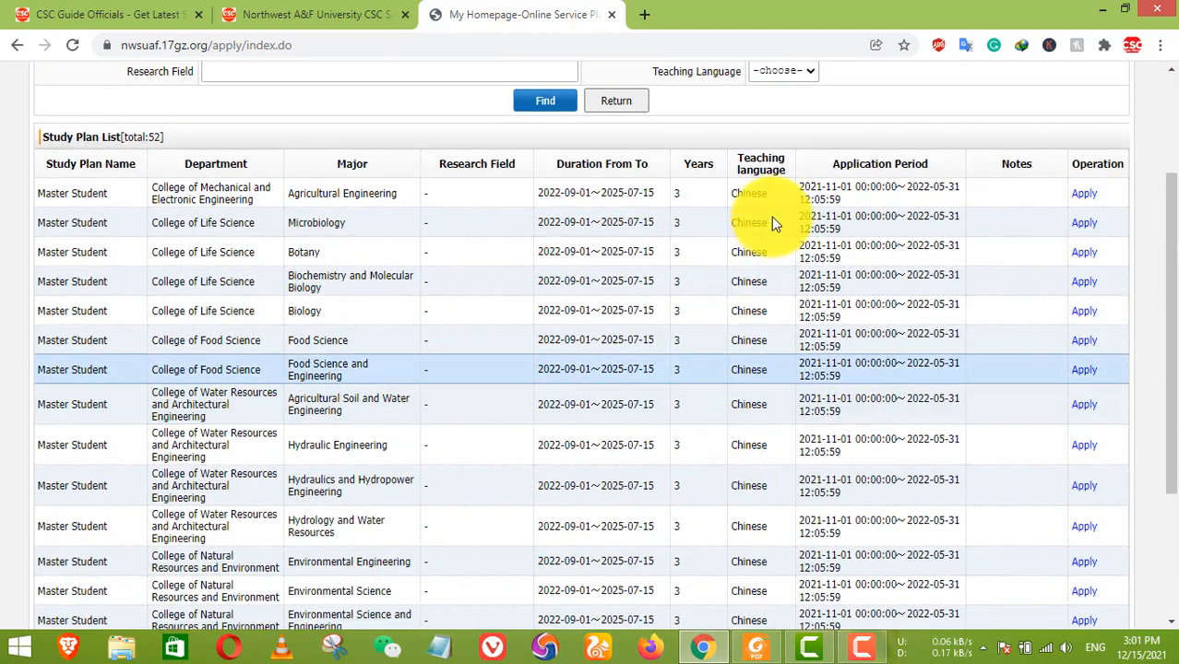
pyautogui.scroll(2, 762, 211)
pyautogui.click(783, 243)
pyautogui.click(784, 275)
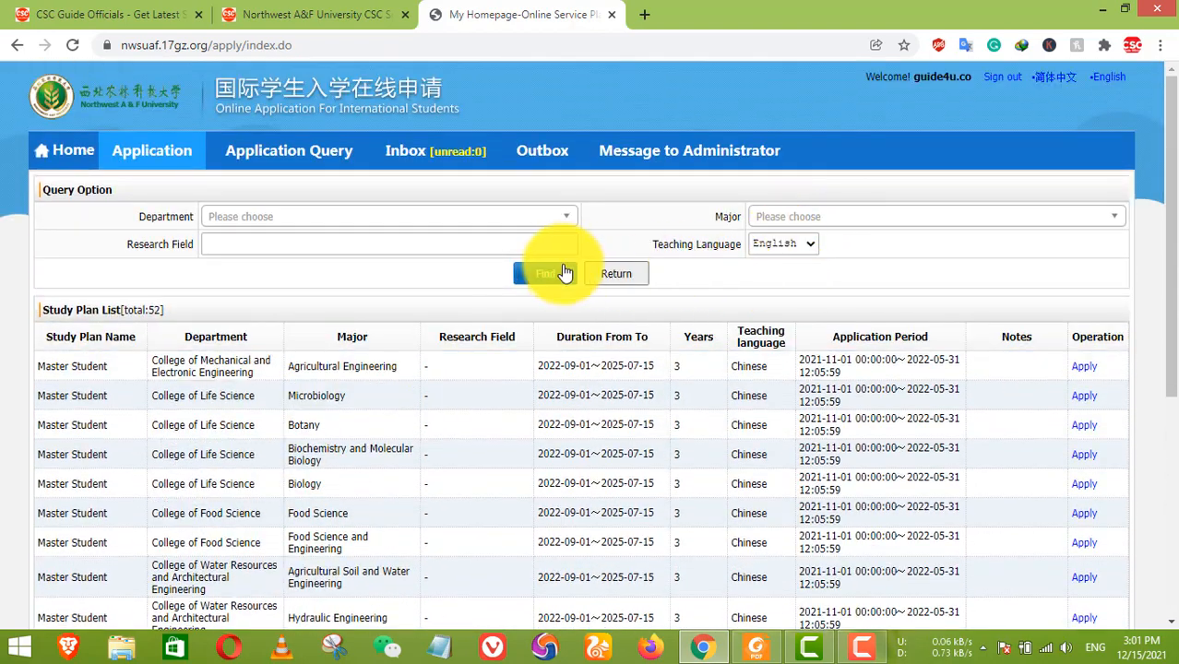
pyautogui.click(545, 274)
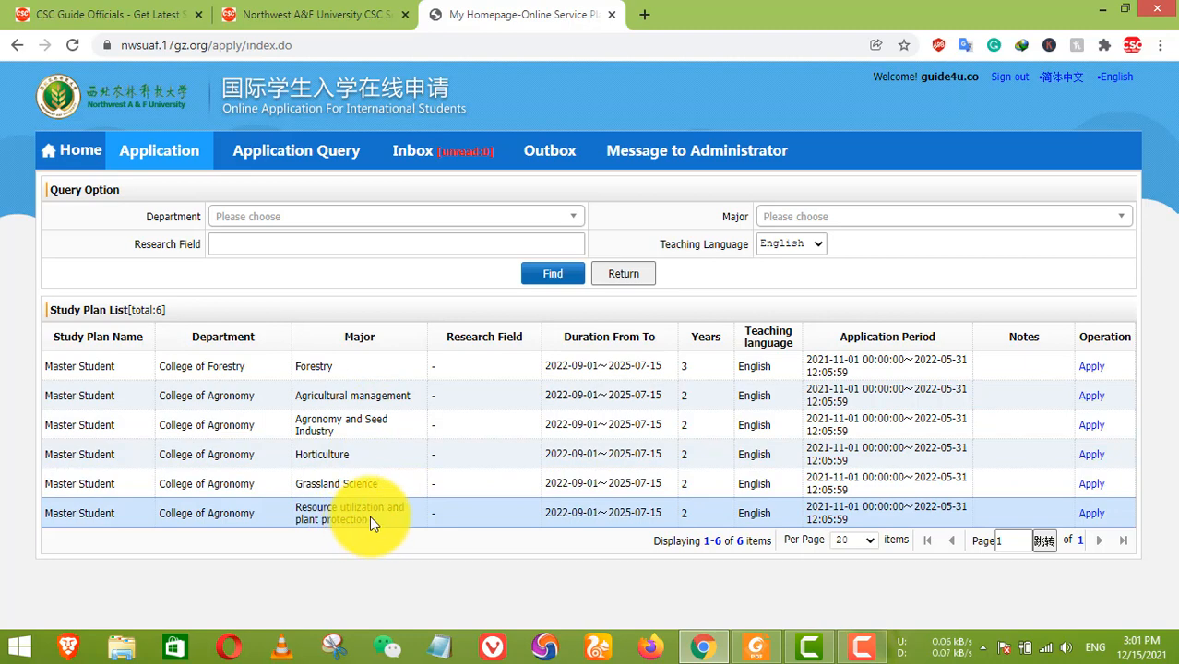
# Search the College of Chemistry and Pharmacy's study plans taught in English, and repeat the search with Chinese as teaching language.
pyautogui.click(573, 218)
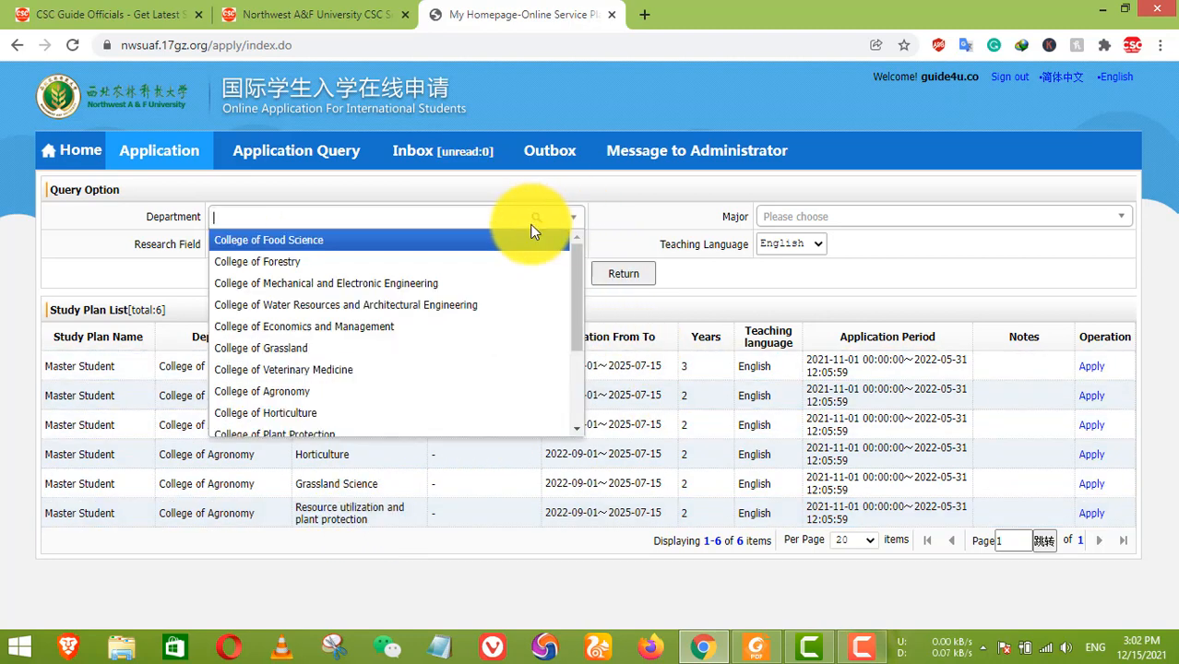
pyautogui.scroll(-2, 425, 323)
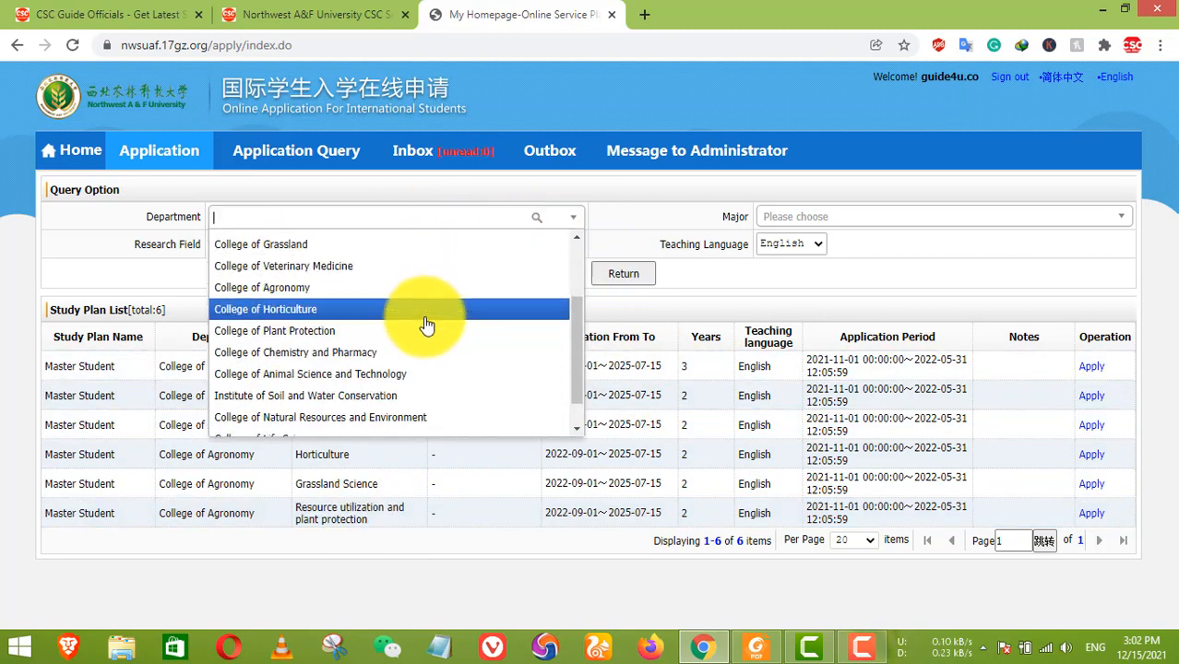
pyautogui.click(341, 317)
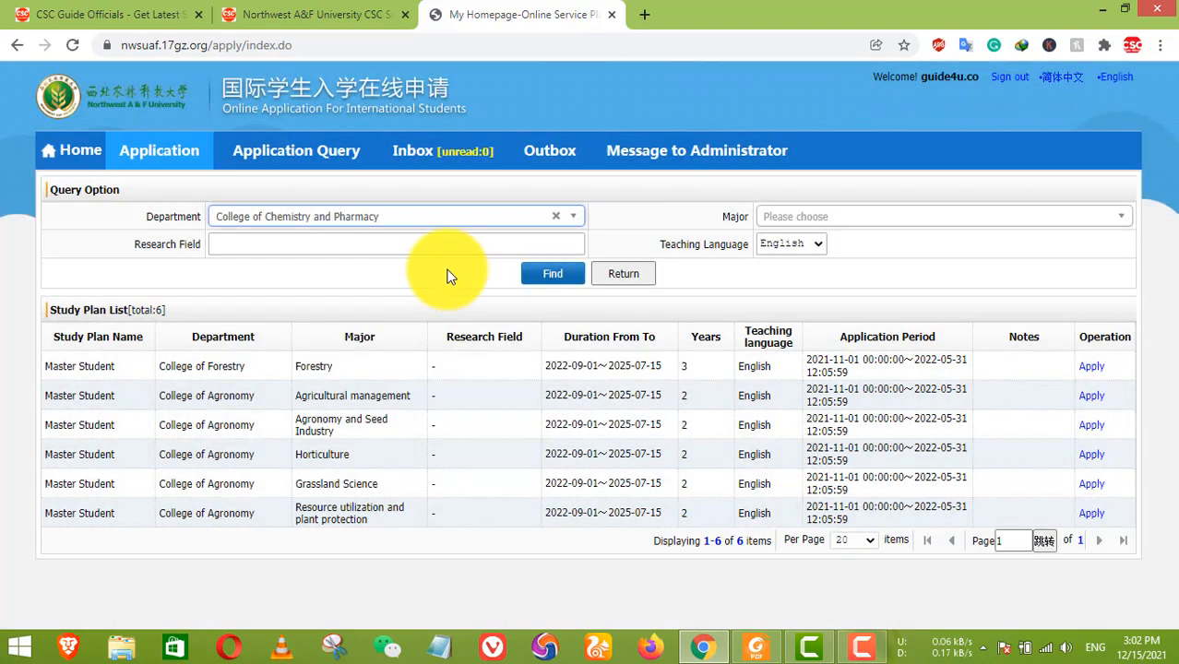
pyautogui.click(548, 274)
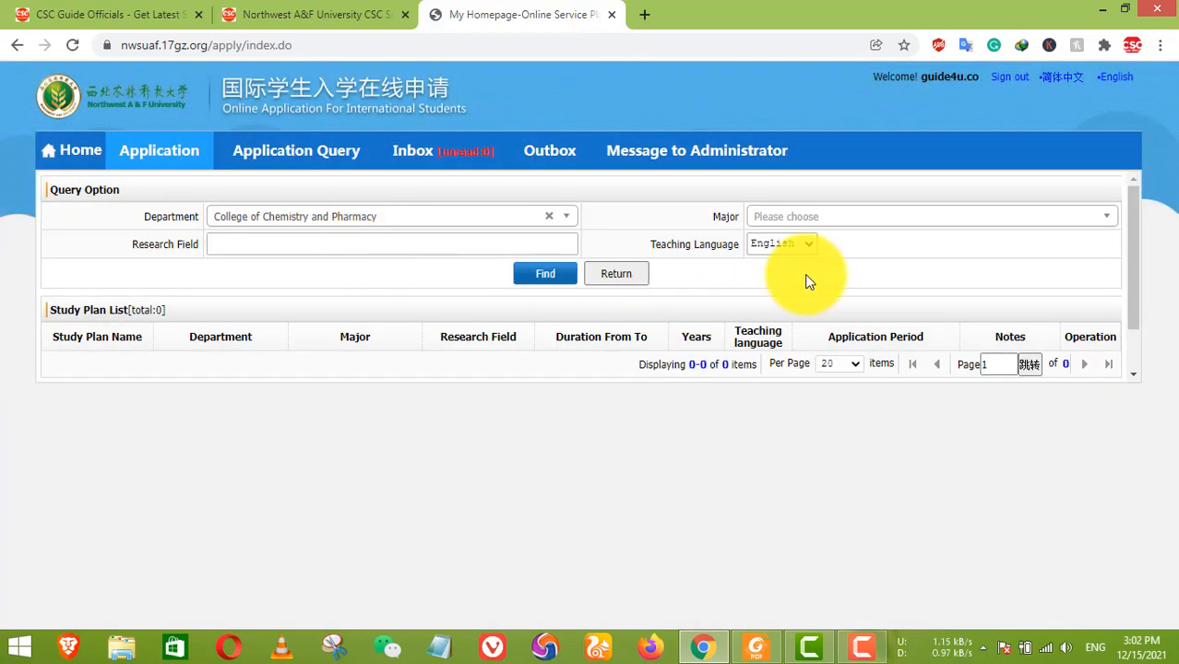
pyautogui.click(793, 244)
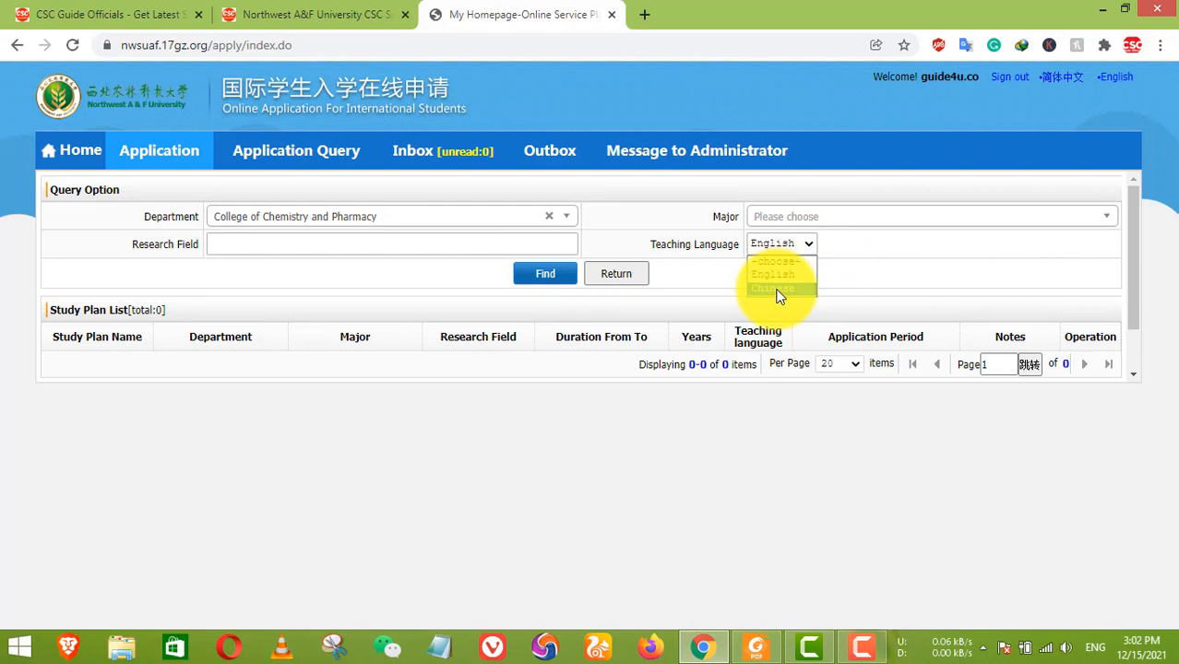
pyautogui.click(780, 288)
pyautogui.click(528, 274)
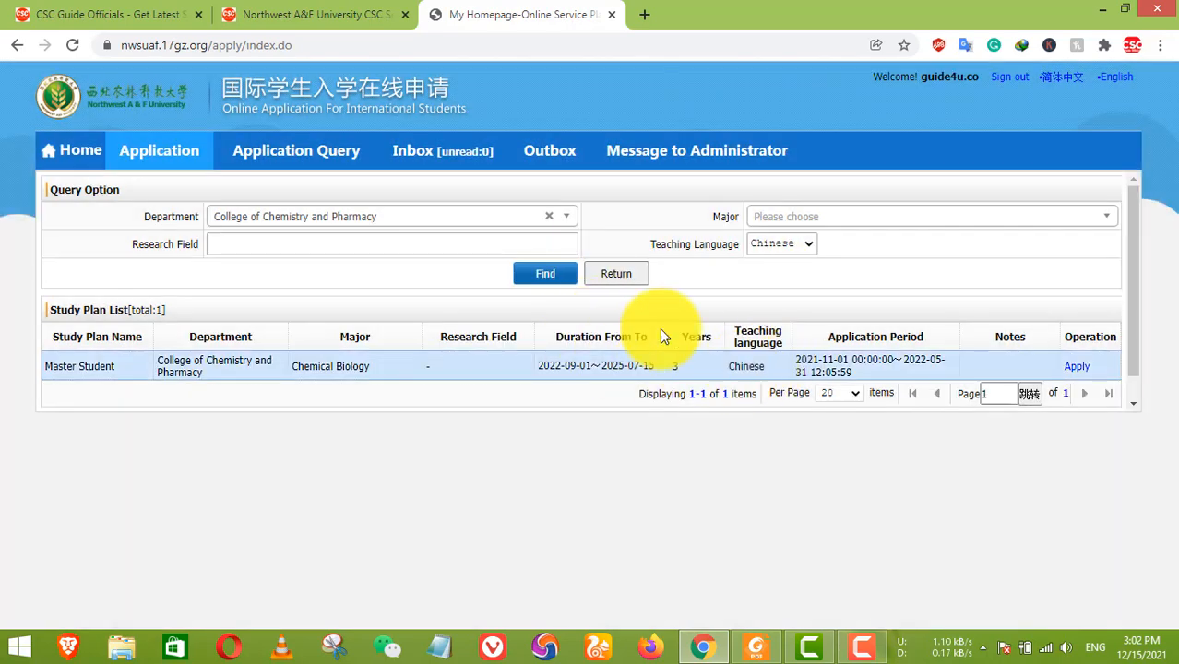
# Search the College of Food Science's study plans taught in Chinese.
pyautogui.click(518, 218)
pyautogui.scroll(3, 310, 316)
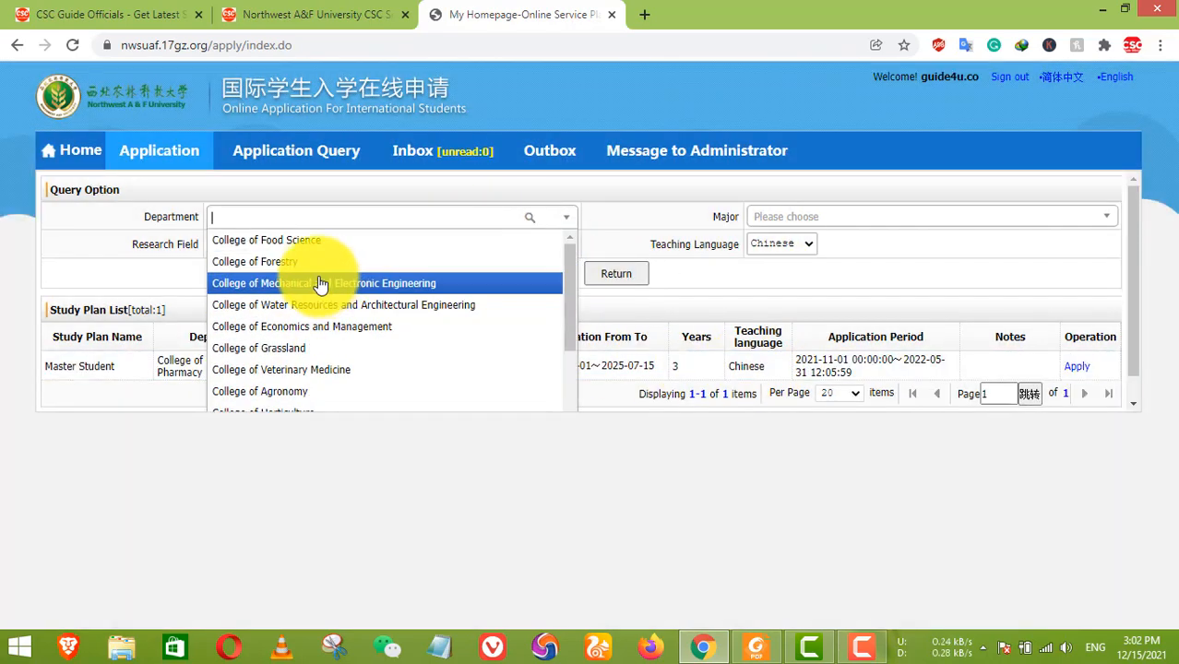
pyautogui.click(304, 238)
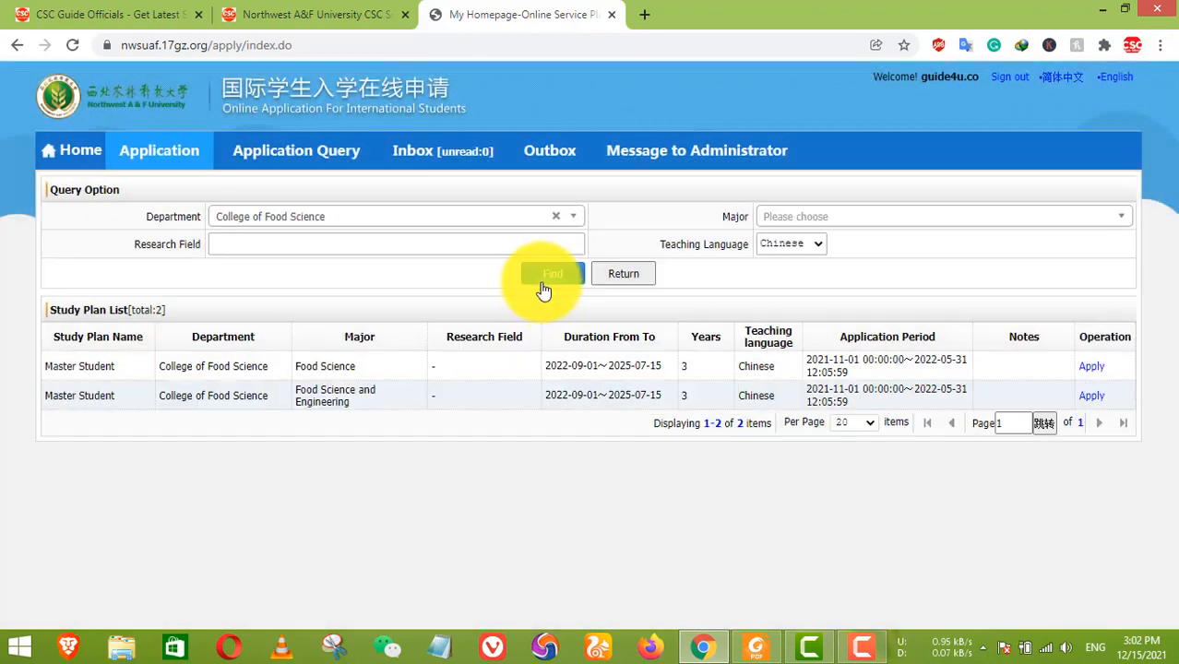
# Clear the department filter, list the English-taught study plans and apply for the College of Forestry's Forestry master's program.
pyautogui.click(784, 245)
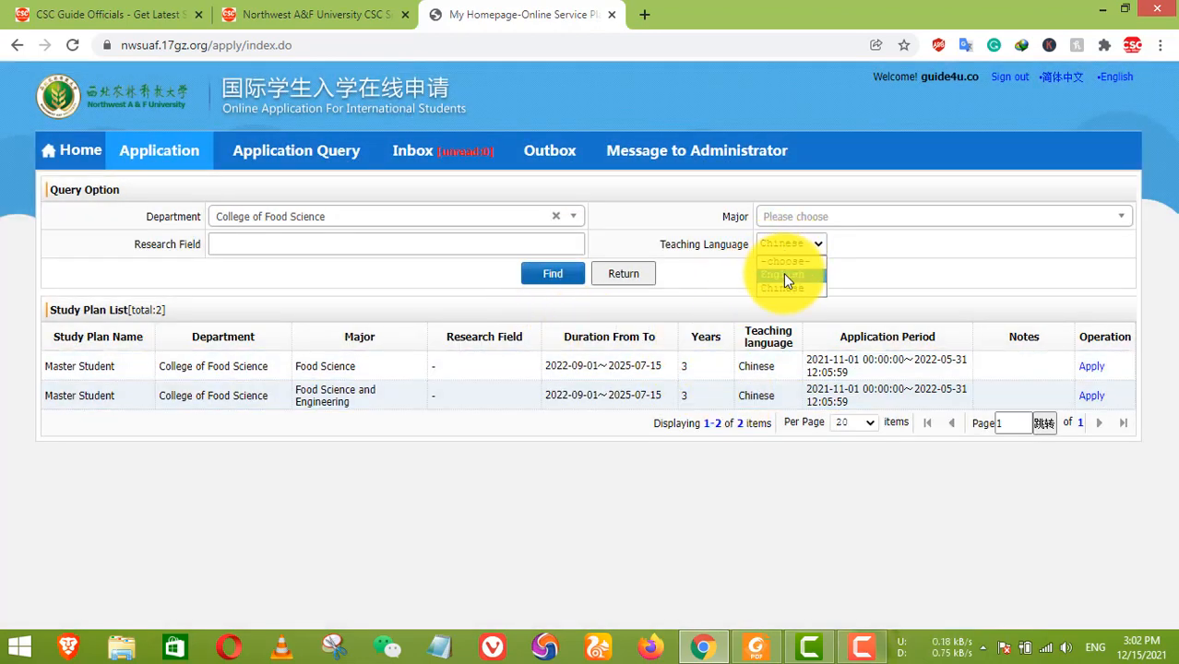
pyautogui.click(562, 219)
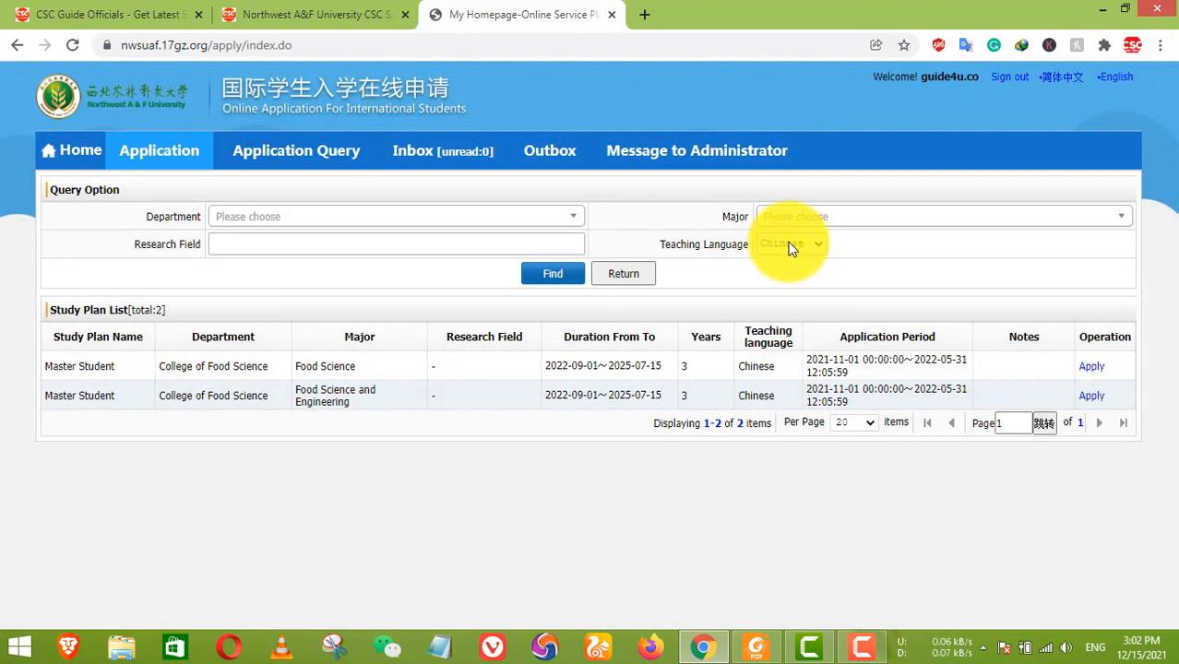
pyautogui.click(790, 246)
pyautogui.click(553, 274)
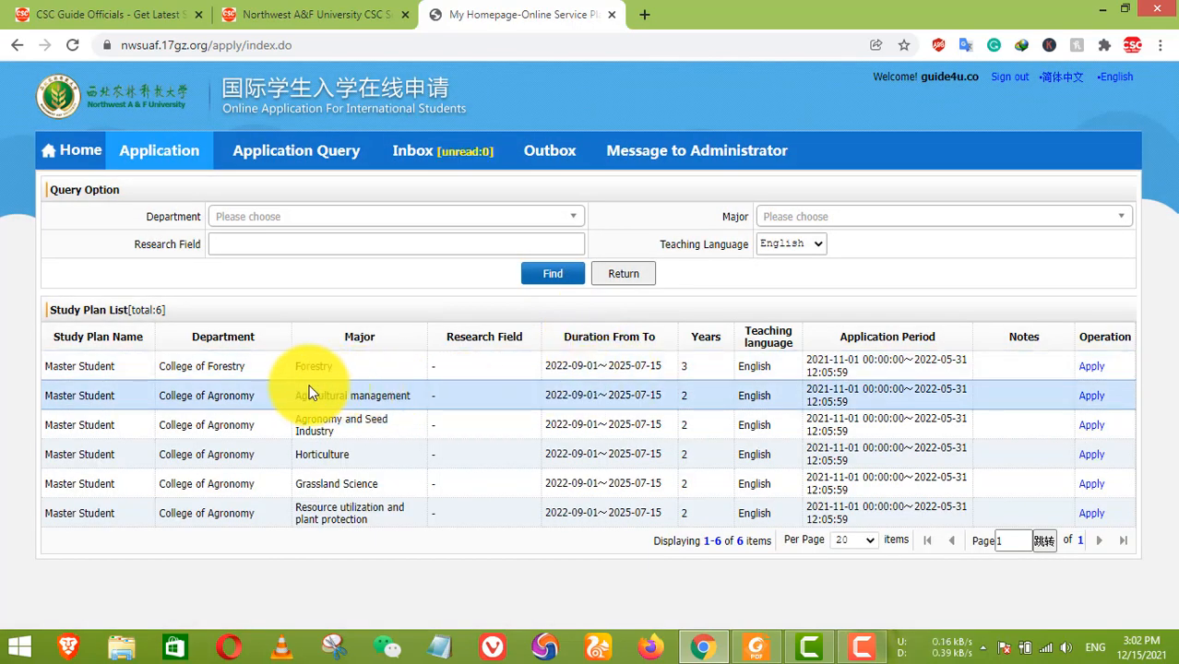
pyautogui.click(1094, 368)
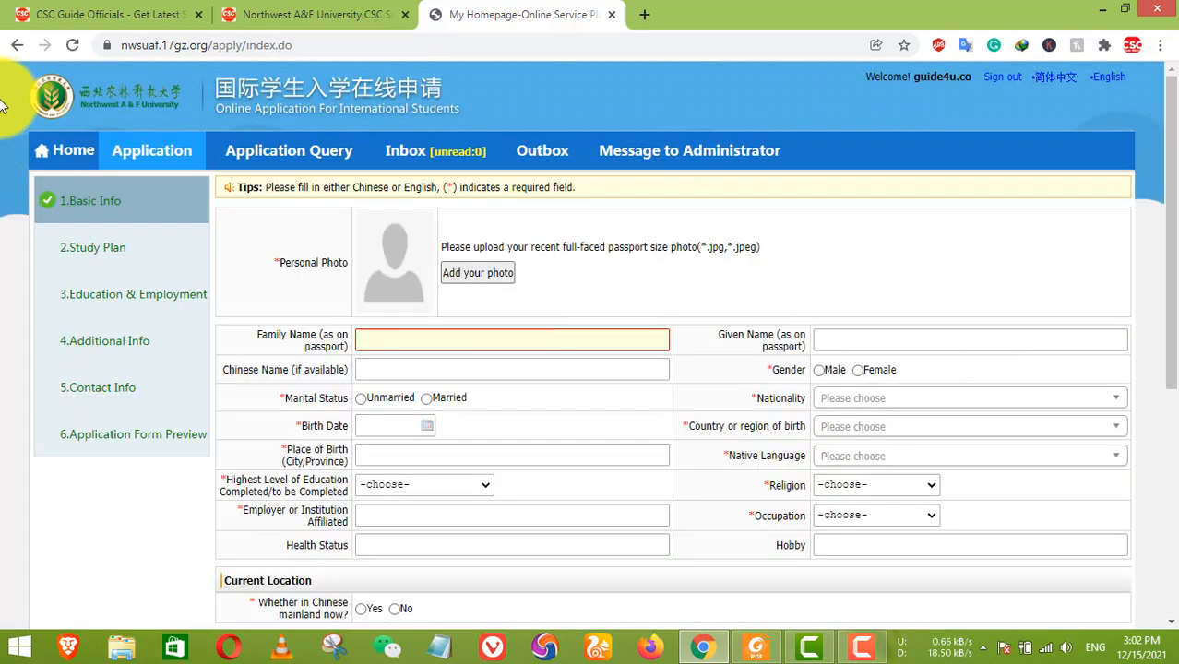
# Reopen the online application from the portal home page and view the saved Forestry master's application.
pyautogui.click(76, 152)
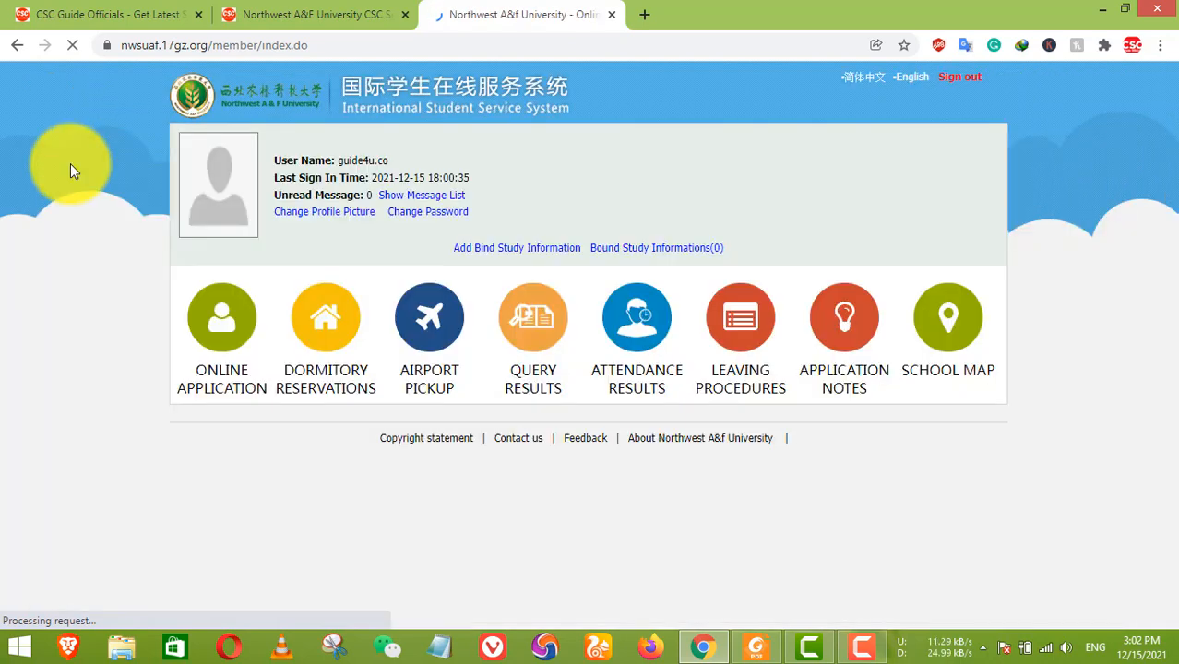
pyautogui.click(233, 314)
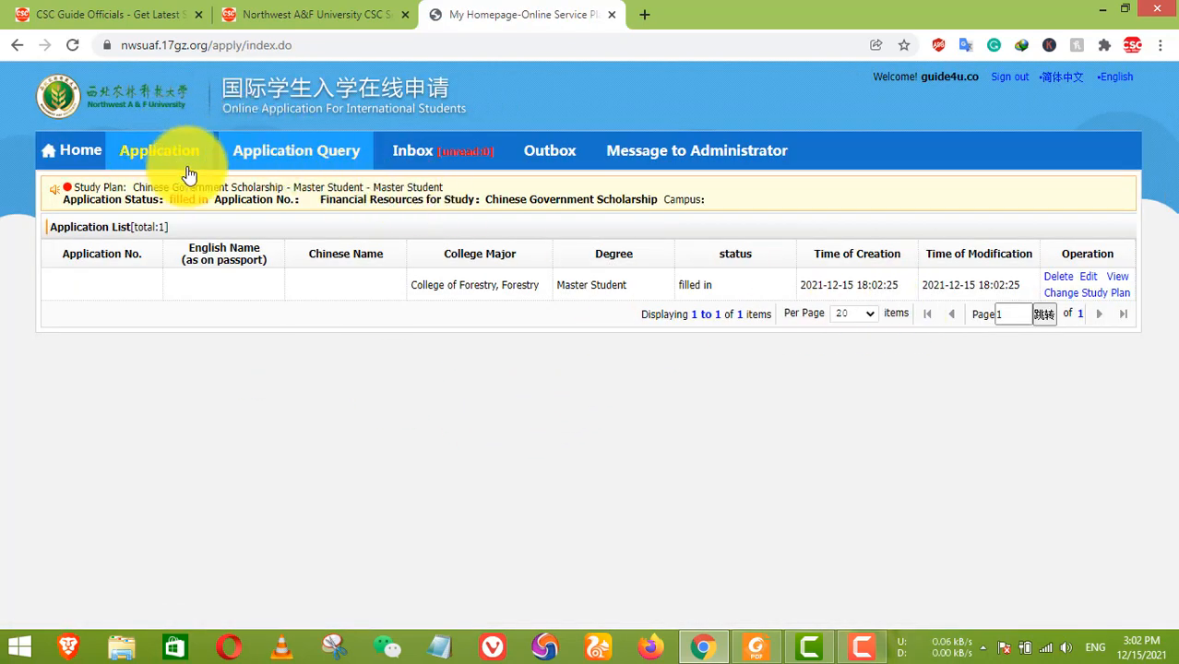
pyautogui.click(1116, 275)
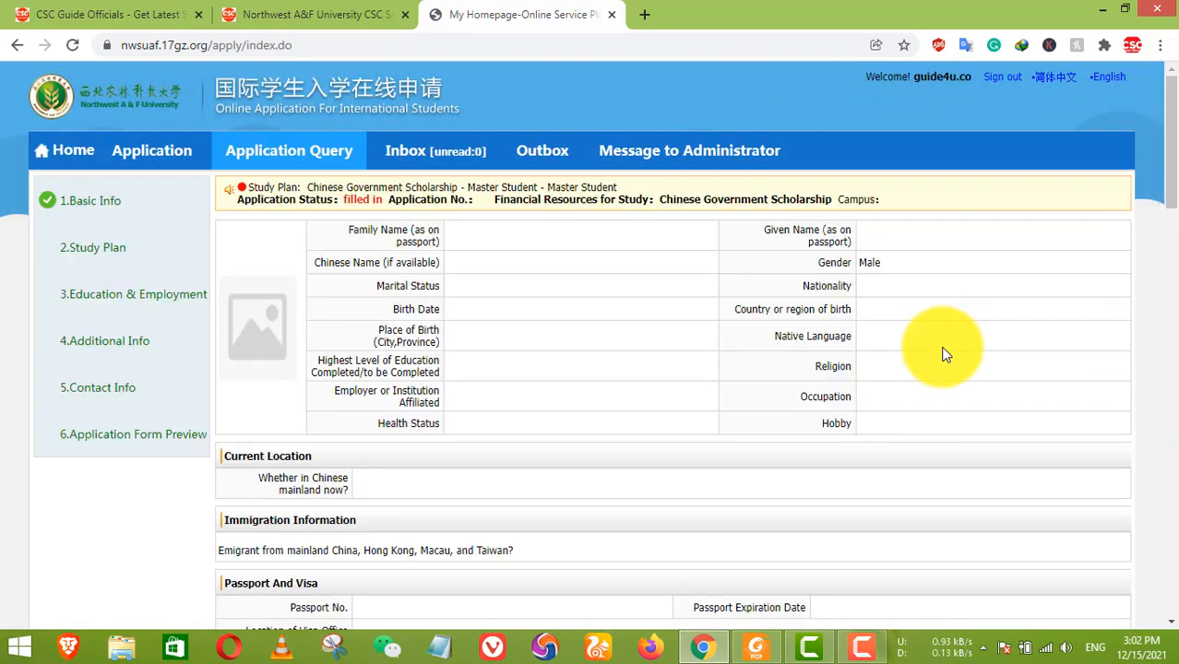
# Review the document types to upload, highlighting entries from the passport and transcript to the physical examination record and mentor letter.
pyautogui.scroll(-10, 945, 355)
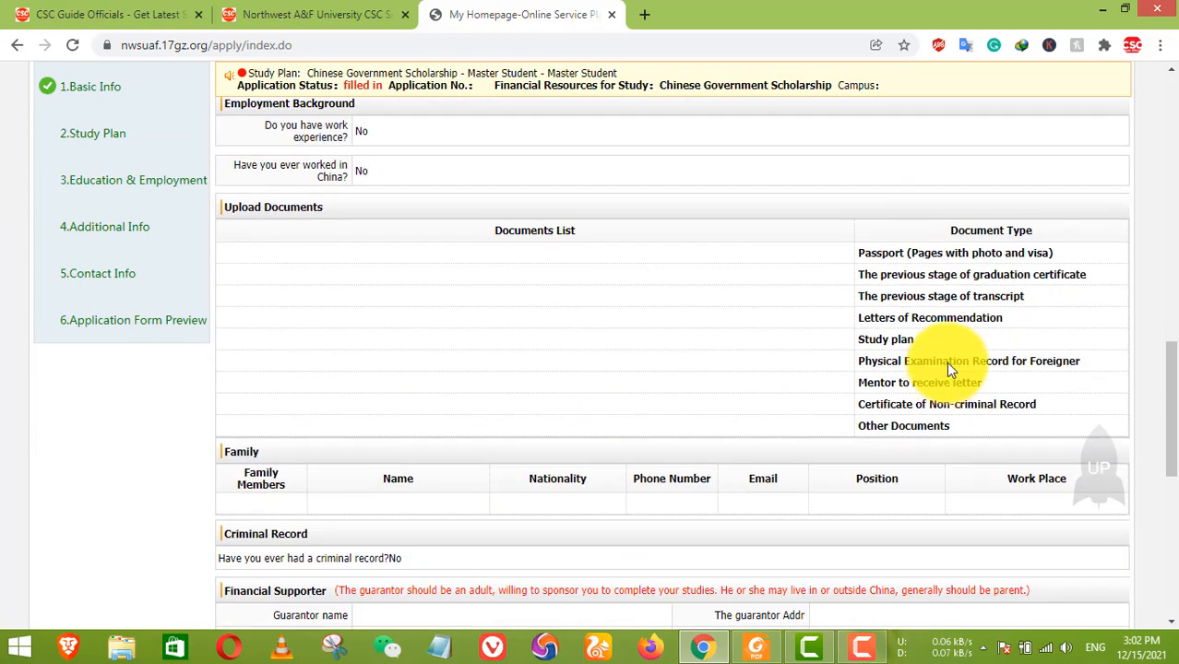
pyautogui.moveTo(859, 254); pyautogui.dragTo(968, 255)
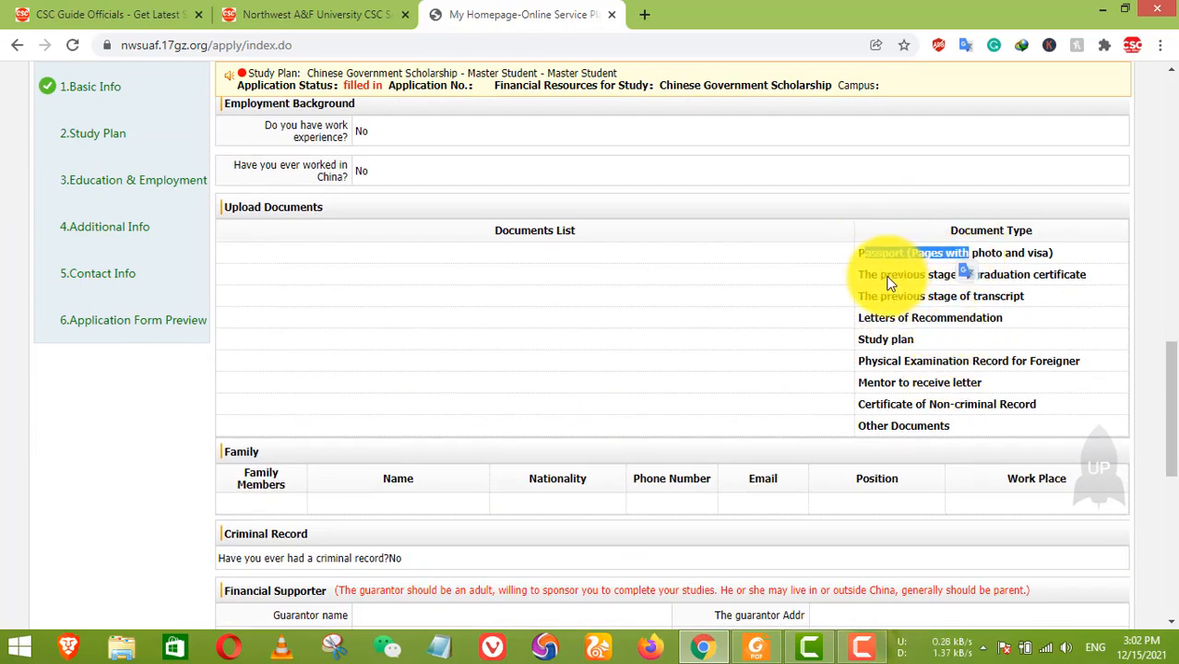
pyautogui.click(880, 275)
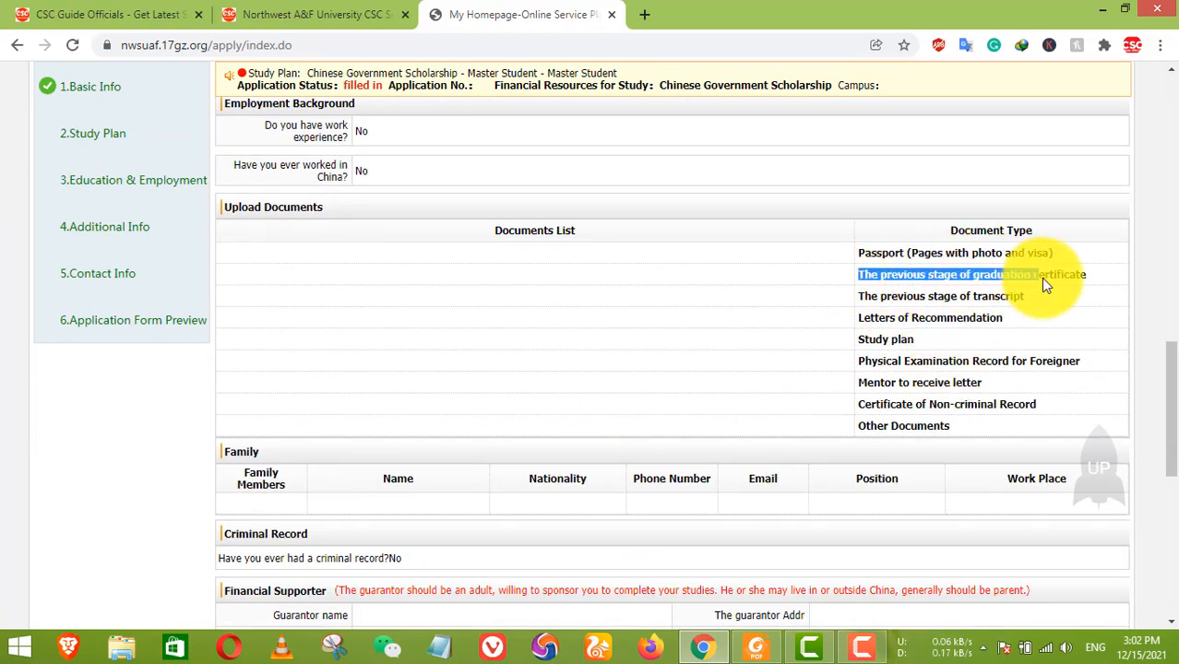
pyautogui.moveTo(862, 297); pyautogui.dragTo(985, 290)
pyautogui.moveTo(866, 318); pyautogui.dragTo(930, 320)
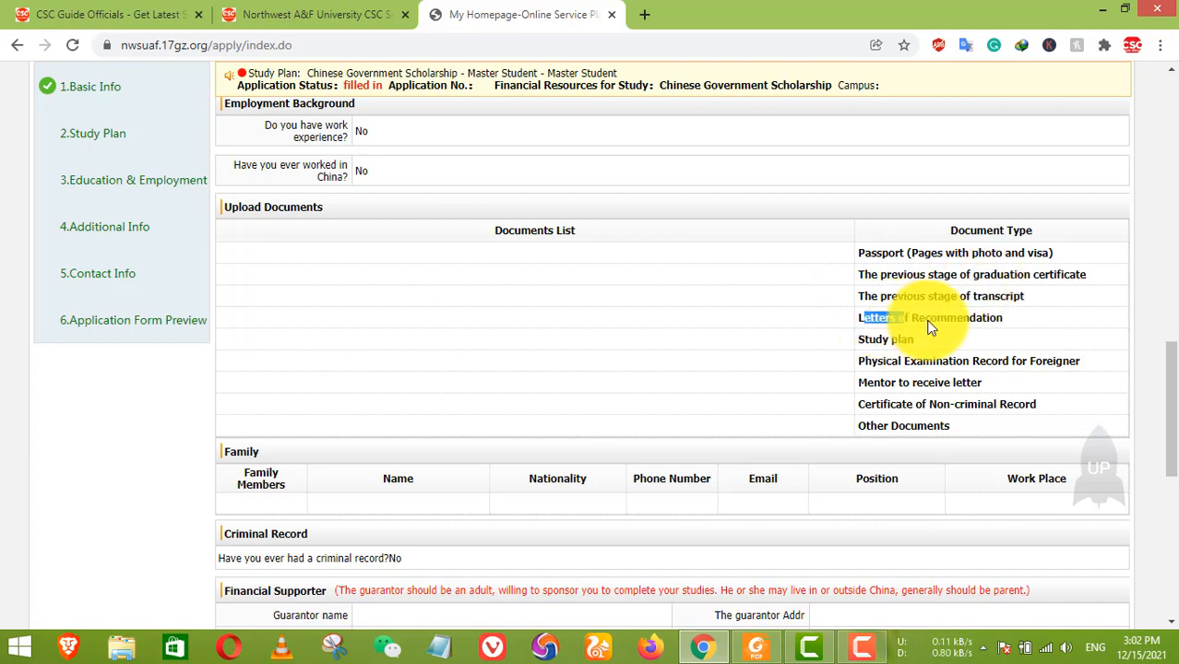
pyautogui.moveTo(878, 361); pyautogui.dragTo(996, 361)
pyautogui.moveTo(854, 383); pyautogui.dragTo(940, 385)
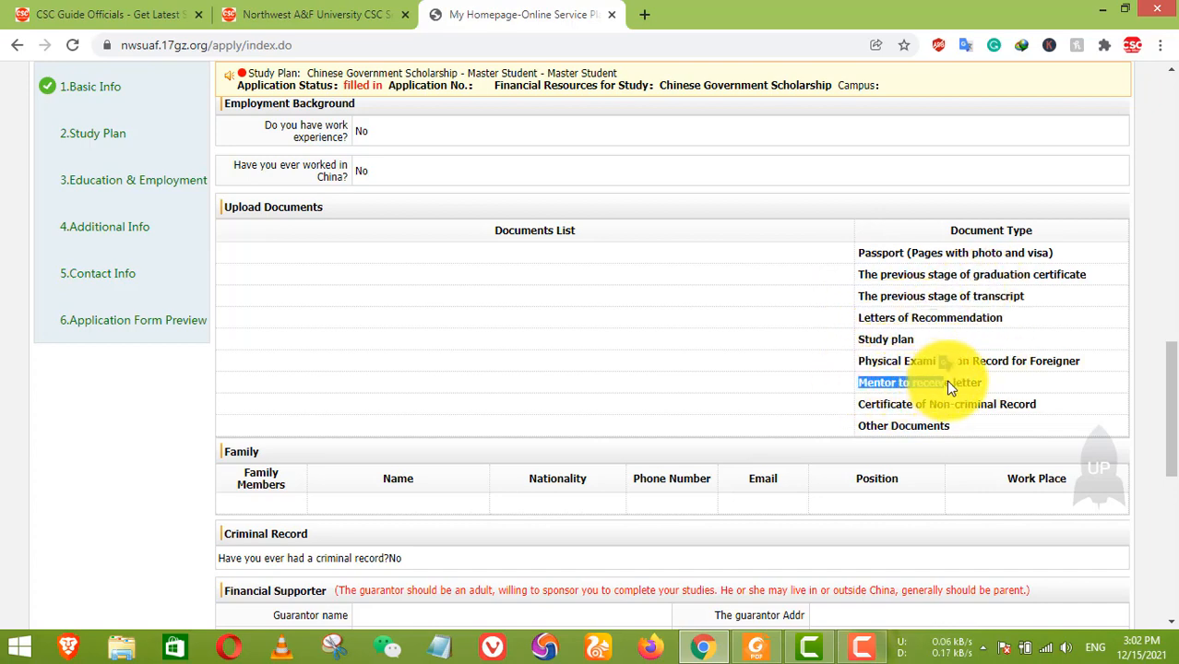
pyautogui.click(973, 383)
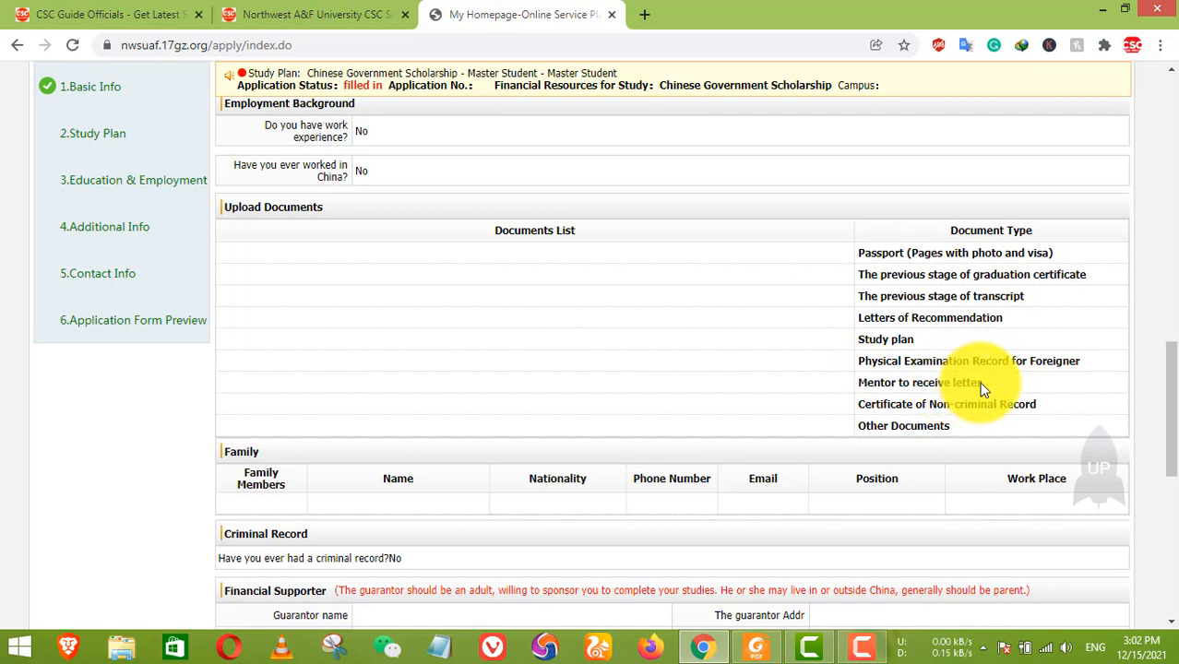
pyautogui.moveTo(860, 384); pyautogui.dragTo(973, 388)
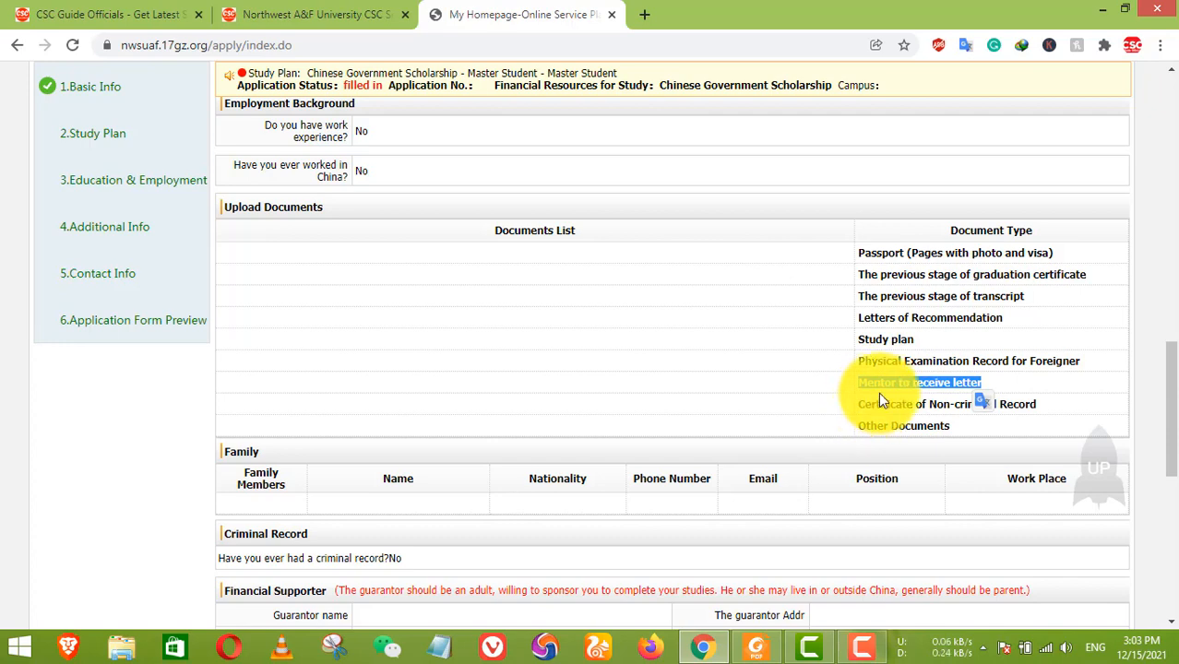
# Open the application's Basic Info section and examine its personal, current location, immigration, and passport and visa fields.
pyautogui.scroll(1, 876, 315)
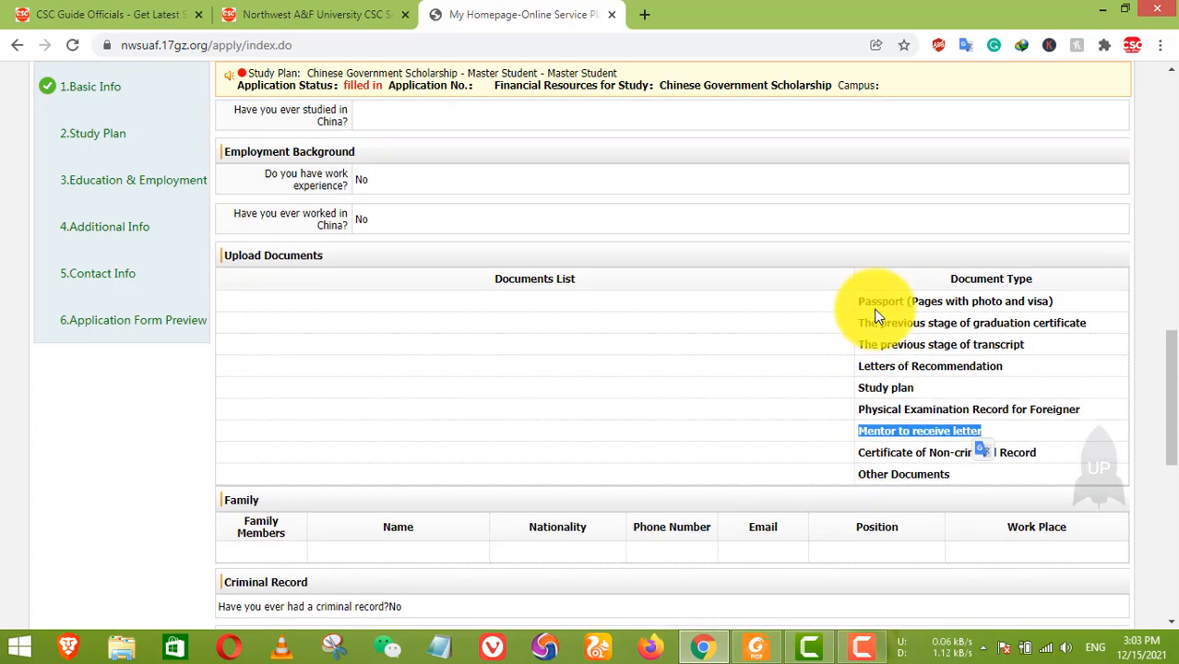
pyautogui.scroll(10, 876, 315)
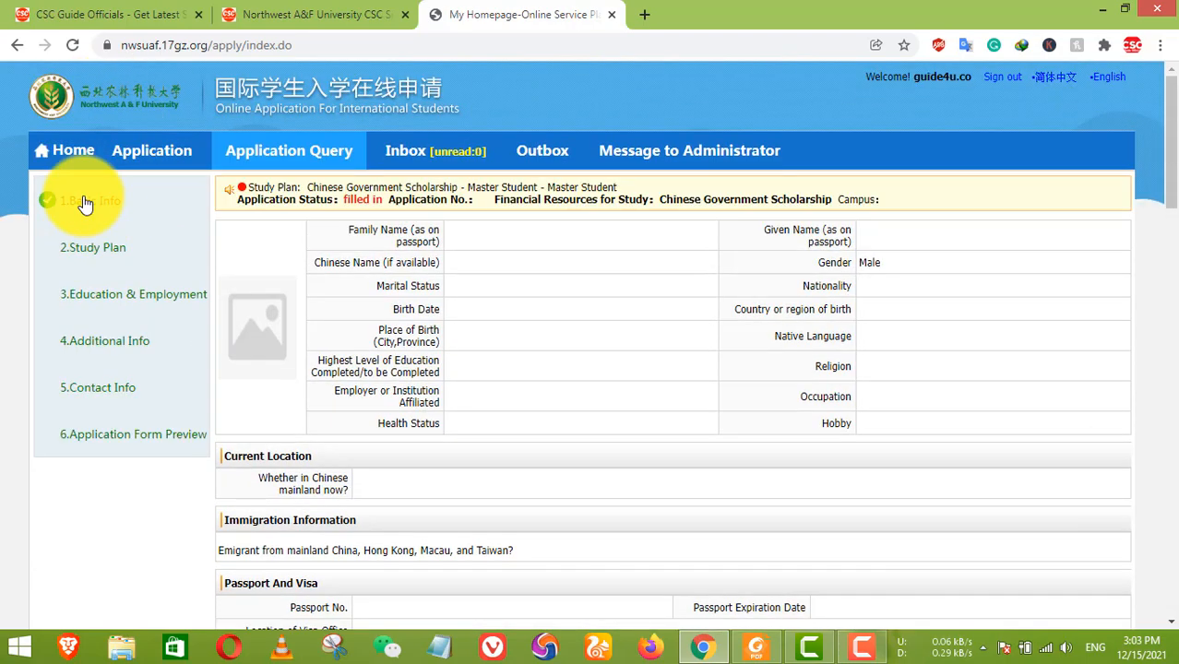
pyautogui.click(84, 203)
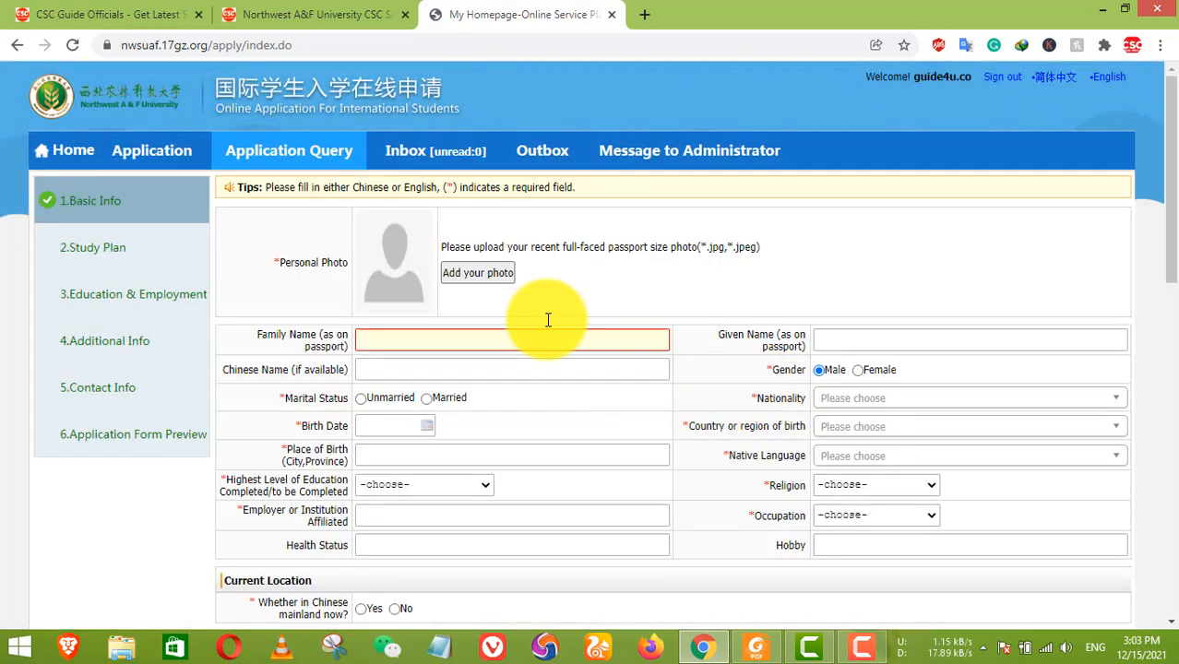
pyautogui.scroll(-3, 548, 321)
pyautogui.scroll(-6, 610, 321)
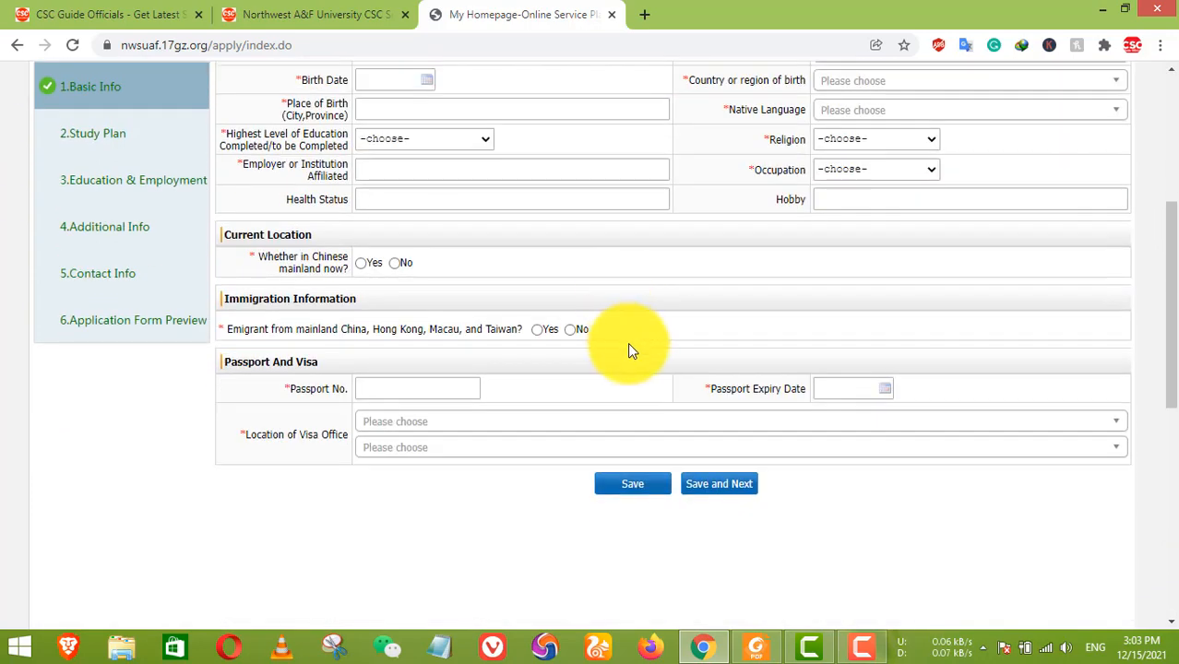
pyautogui.scroll(3, 523, 404)
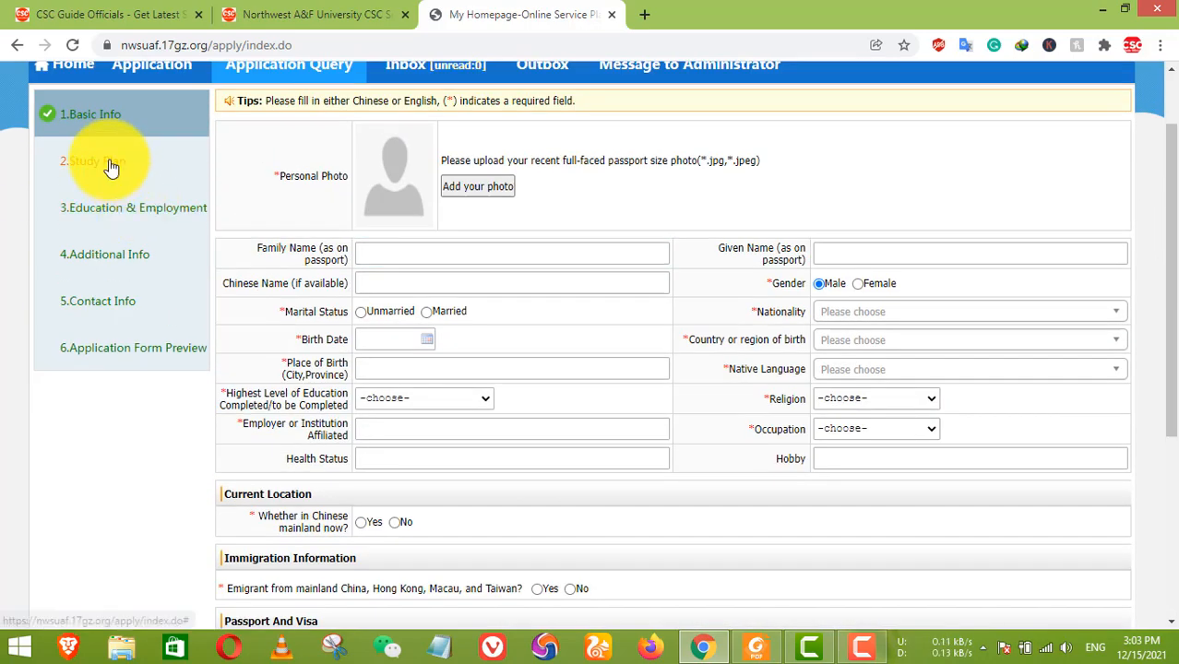
# Recheck the Basic Info form from the personal photo and marital status to the passport number and visa office location.
pyautogui.scroll(1, 110, 166)
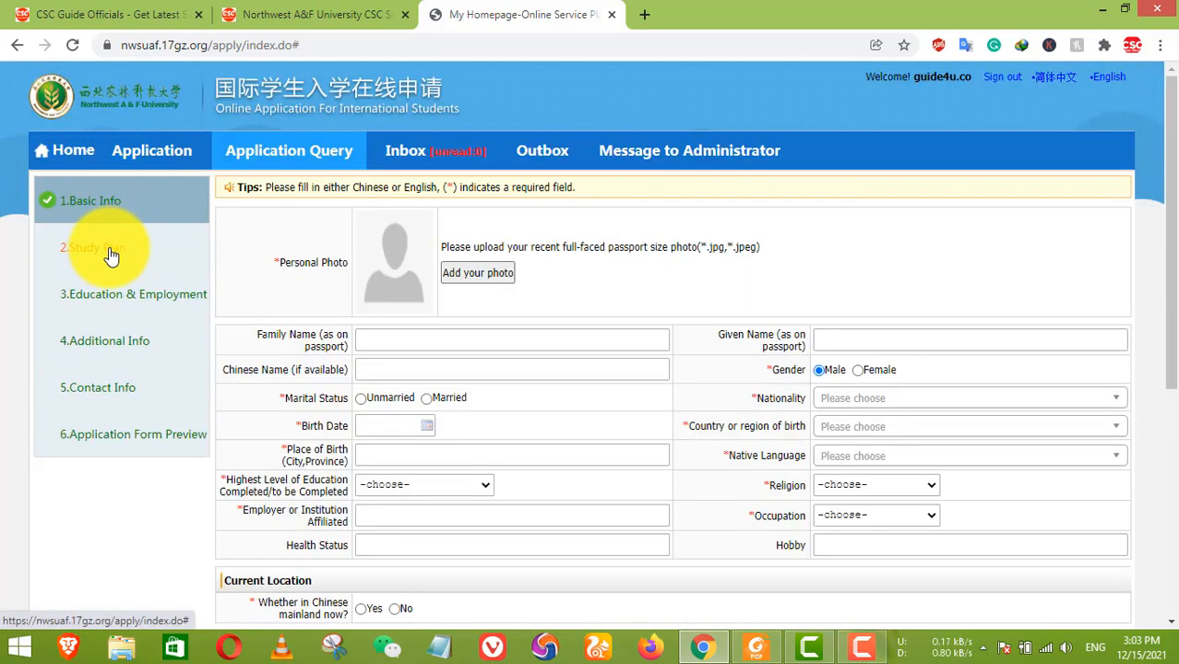
pyautogui.scroll(-4, 763, 473)
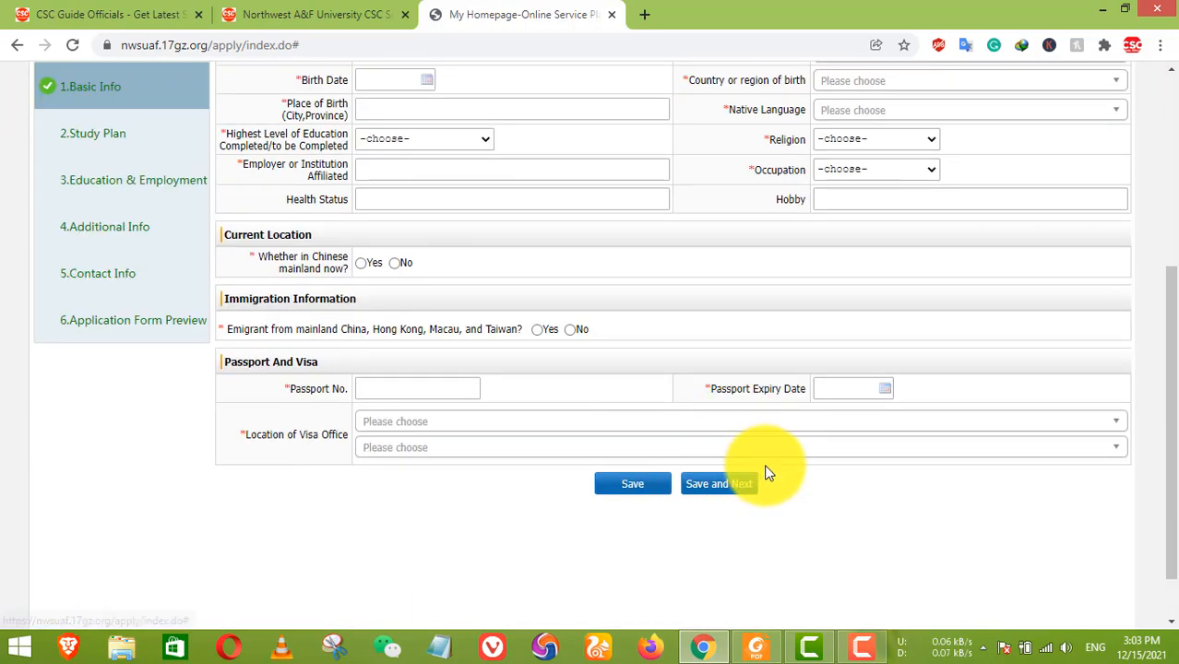
pyautogui.scroll(2, 591, 396)
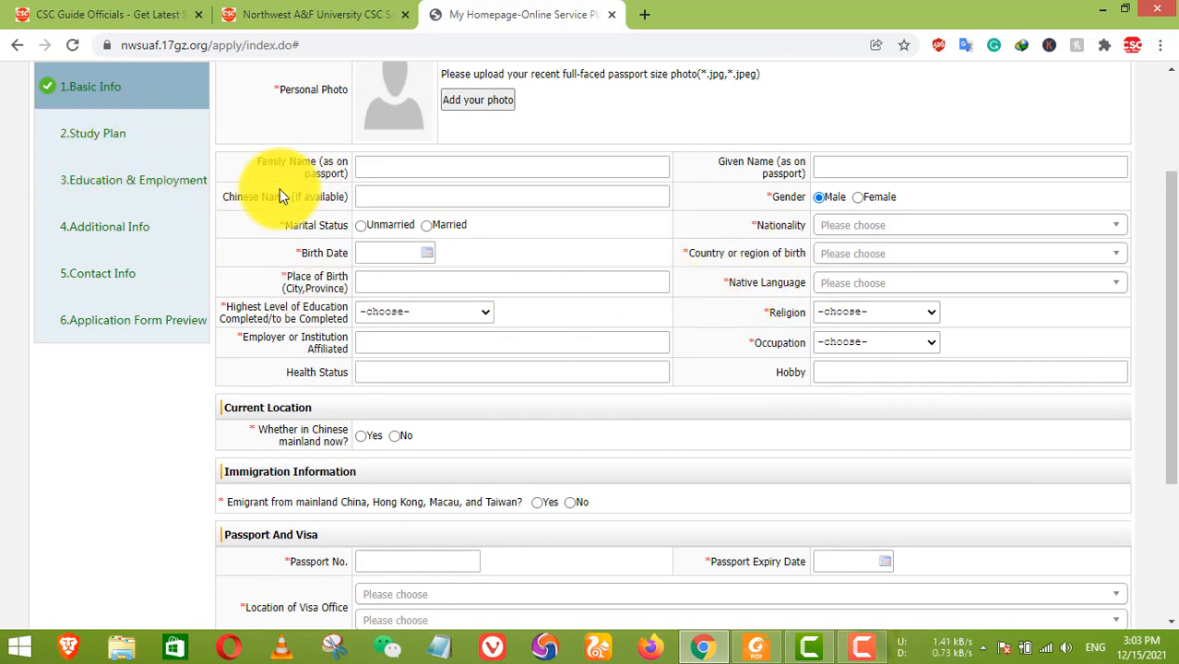
pyautogui.scroll(1, 611, 302)
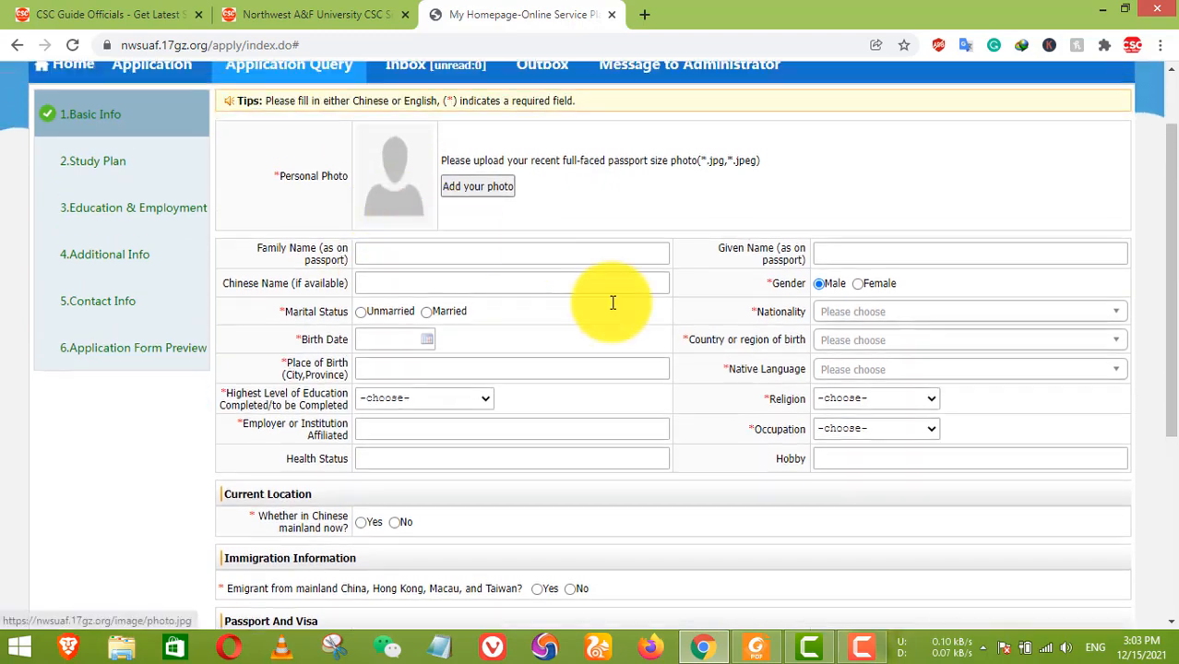
pyautogui.scroll(-3, 713, 412)
pyautogui.scroll(4, 534, 442)
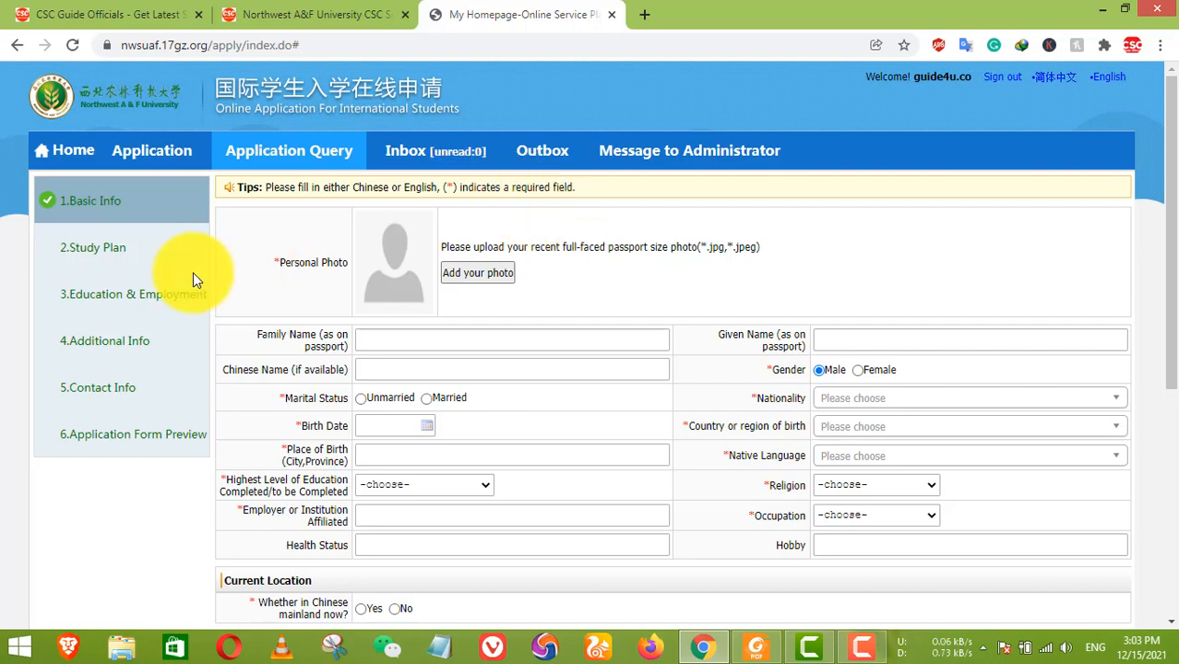
pyautogui.scroll(-2, 537, 312)
pyautogui.scroll(1, 164, 304)
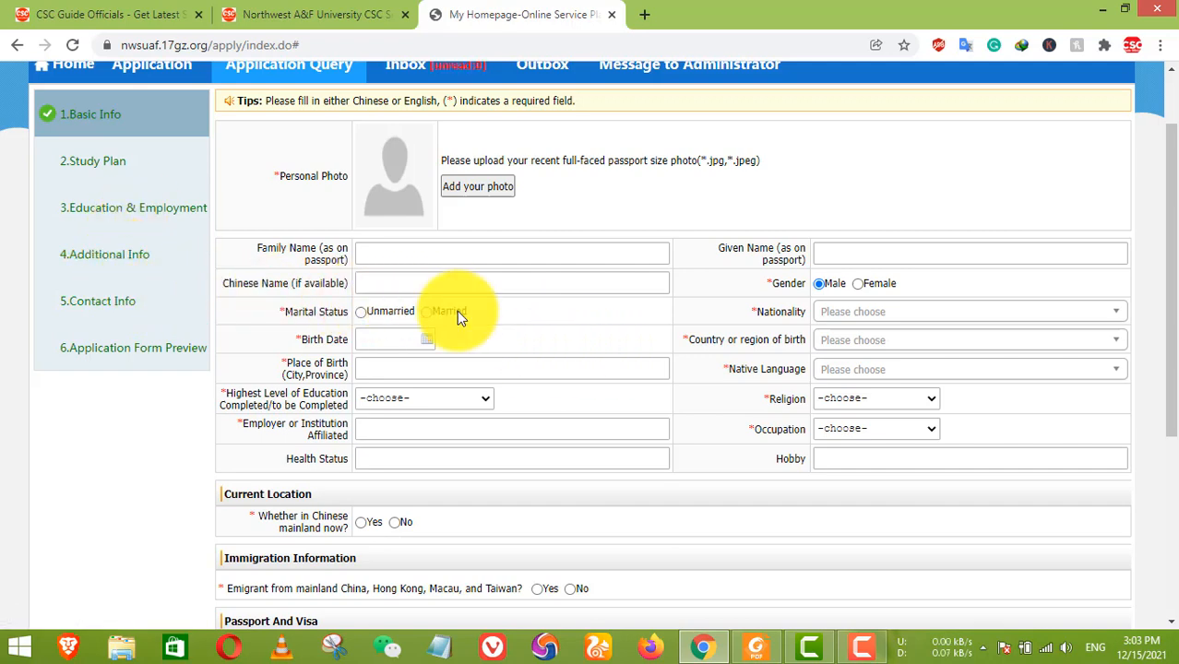
# Switch to the university's PDF guide in Foxit Reader and look back from the majors table to the information and application deadline sections.
pyautogui.click(755, 647)
pyautogui.scroll(-1, 623, 473)
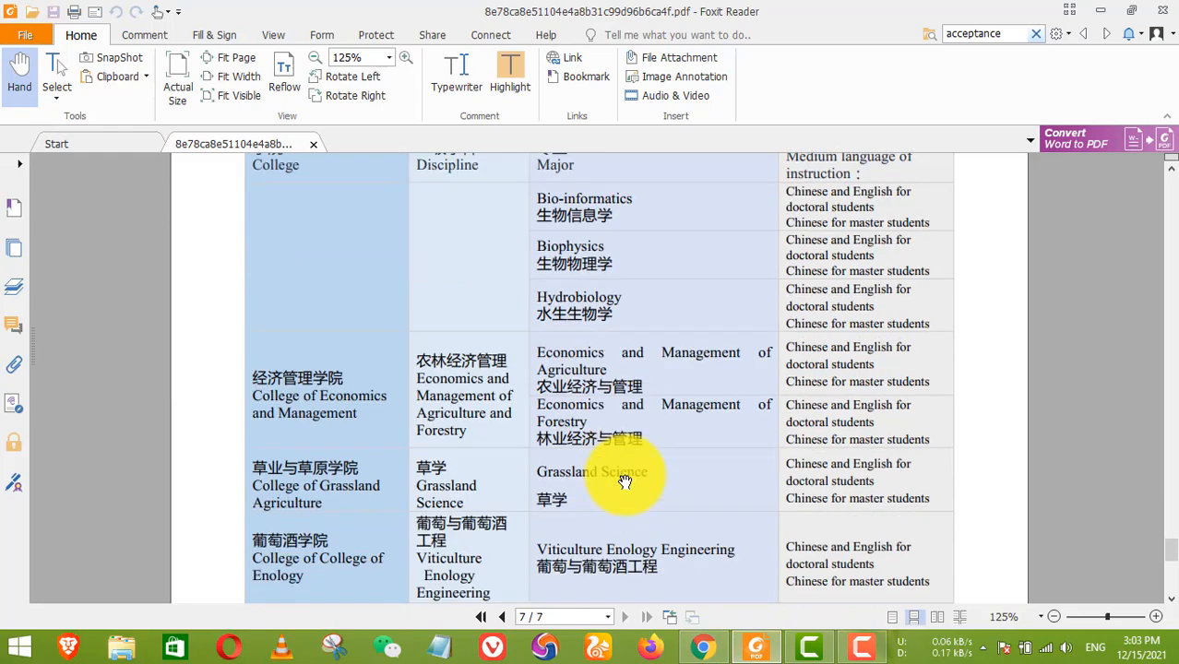
pyautogui.scroll(5, 627, 482)
pyautogui.scroll(15, 627, 481)
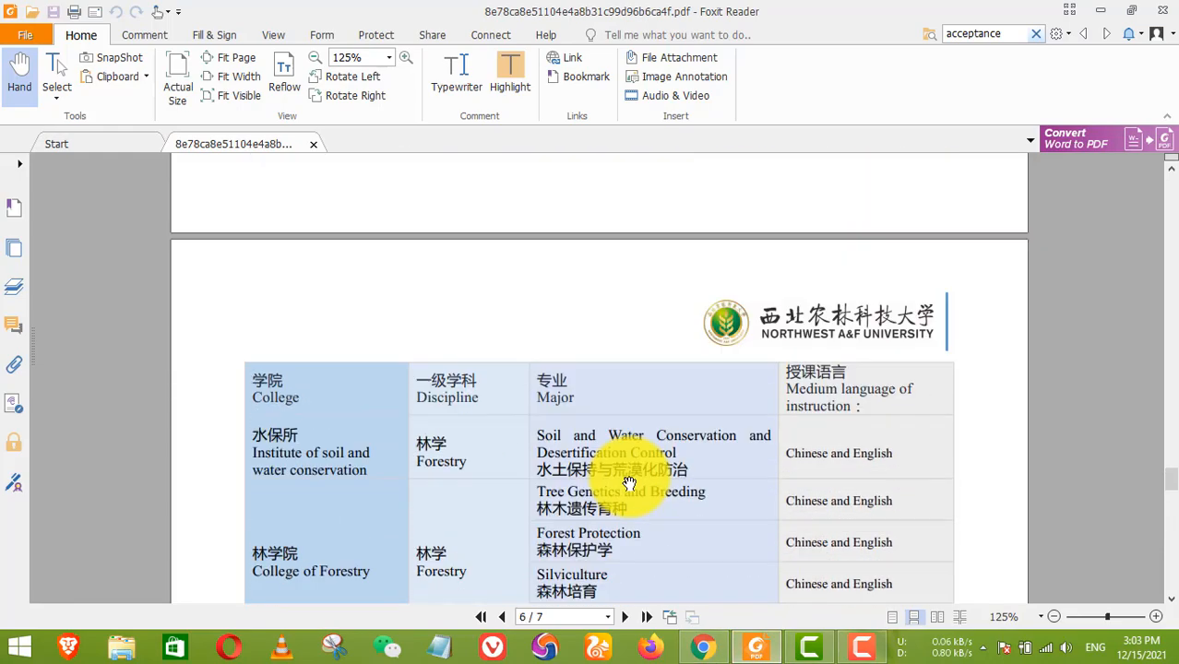
pyautogui.scroll(15, 628, 484)
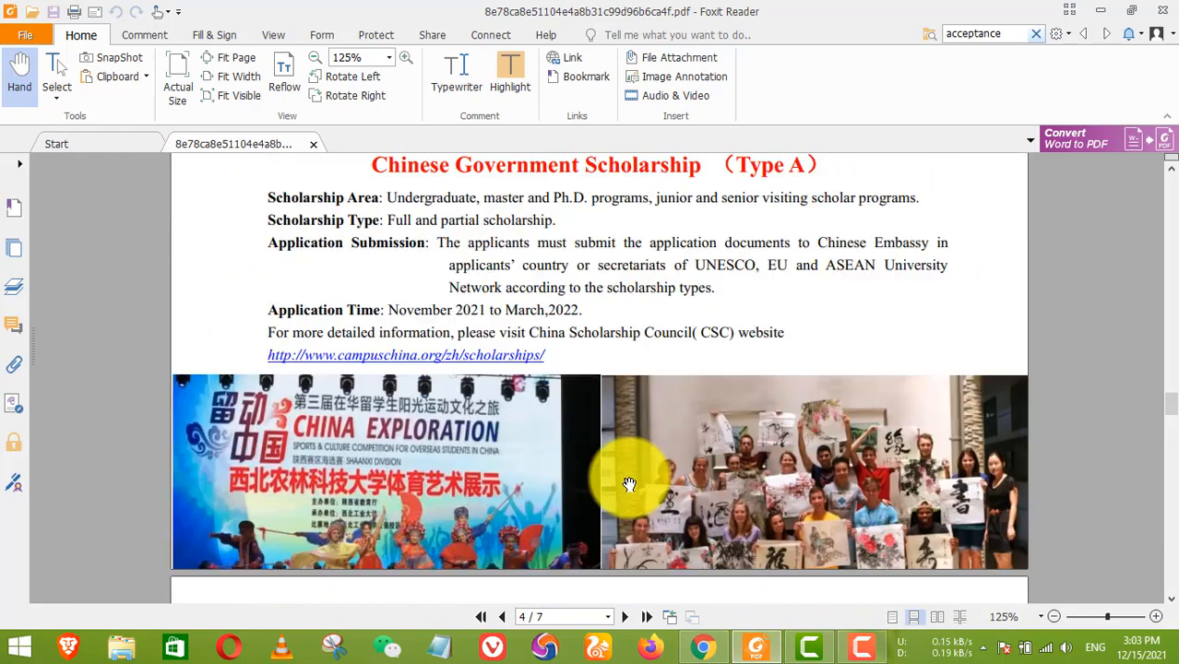
pyautogui.scroll(10, 625, 481)
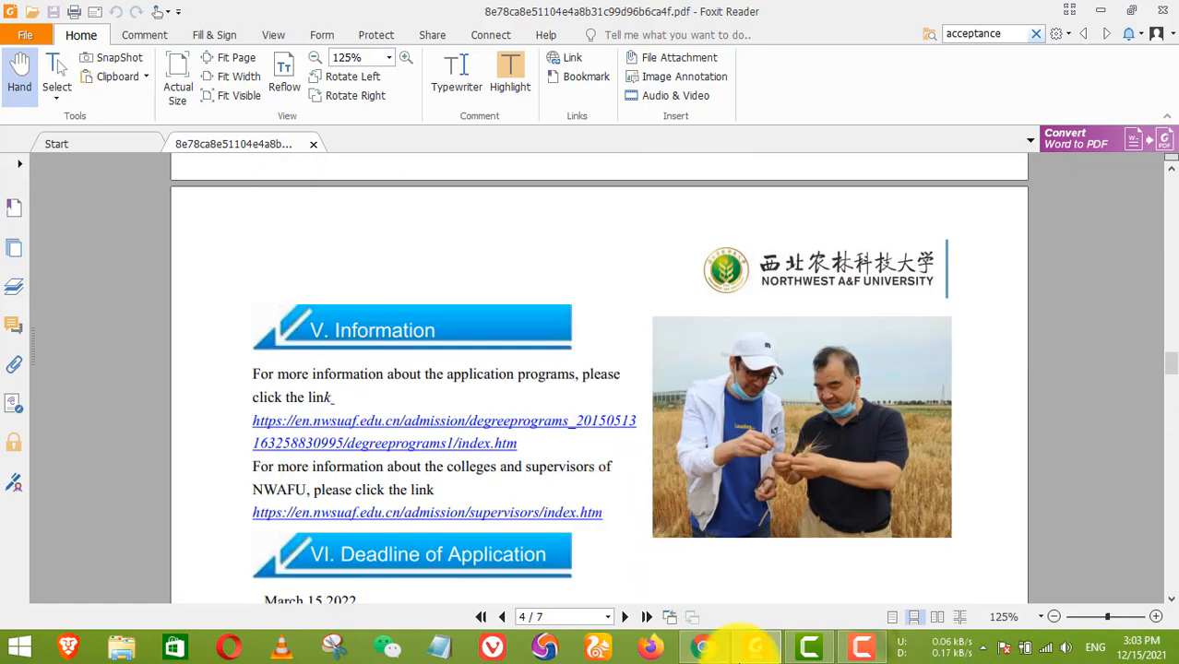
# Return to Chrome and review the Northwest A&F University CSC Scholarship 2022 article, from the application links back up to the title banner.
pyautogui.click(704, 649)
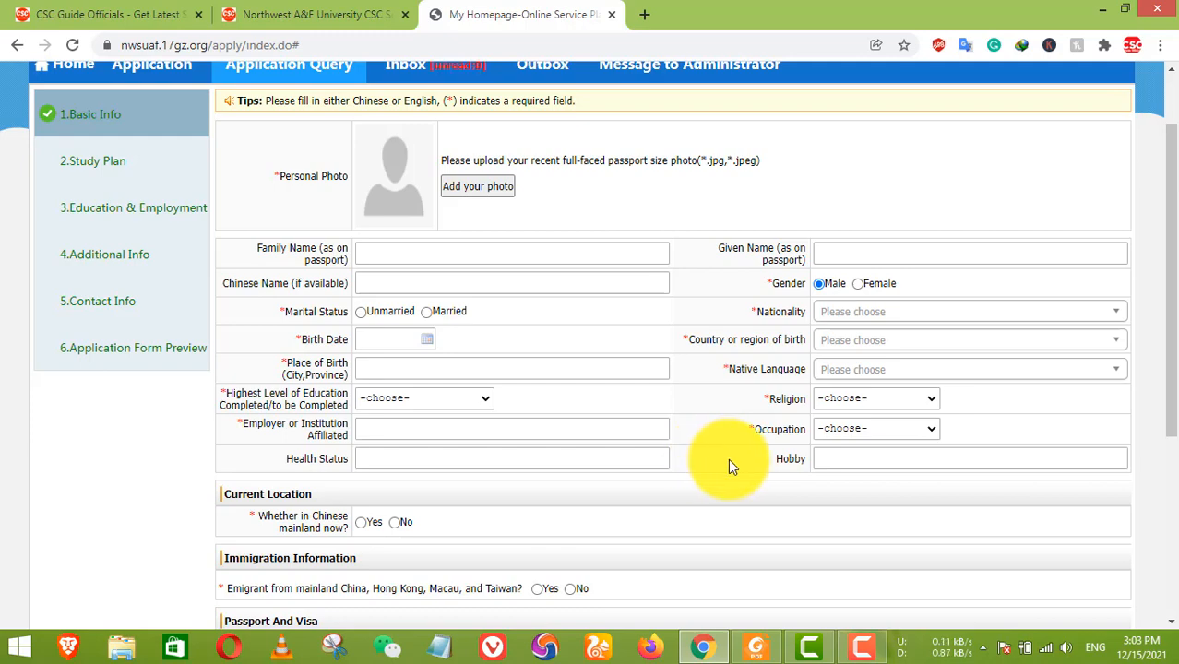
pyautogui.scroll(3, 728, 452)
pyautogui.click(327, 18)
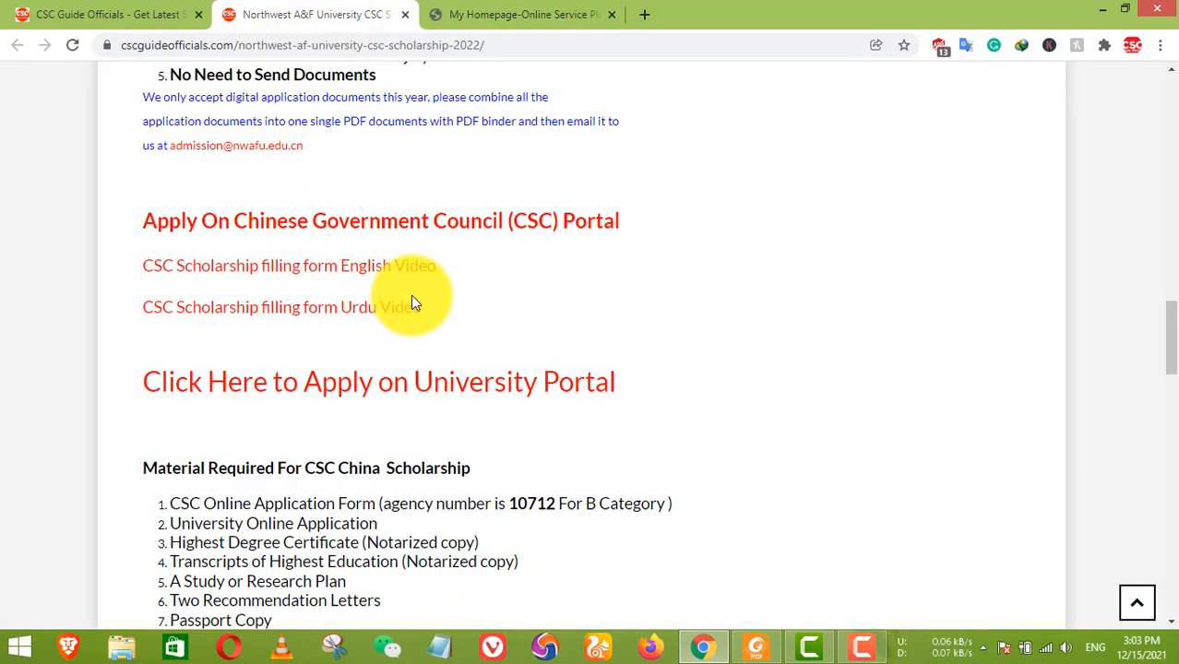
pyautogui.scroll(10, 411, 295)
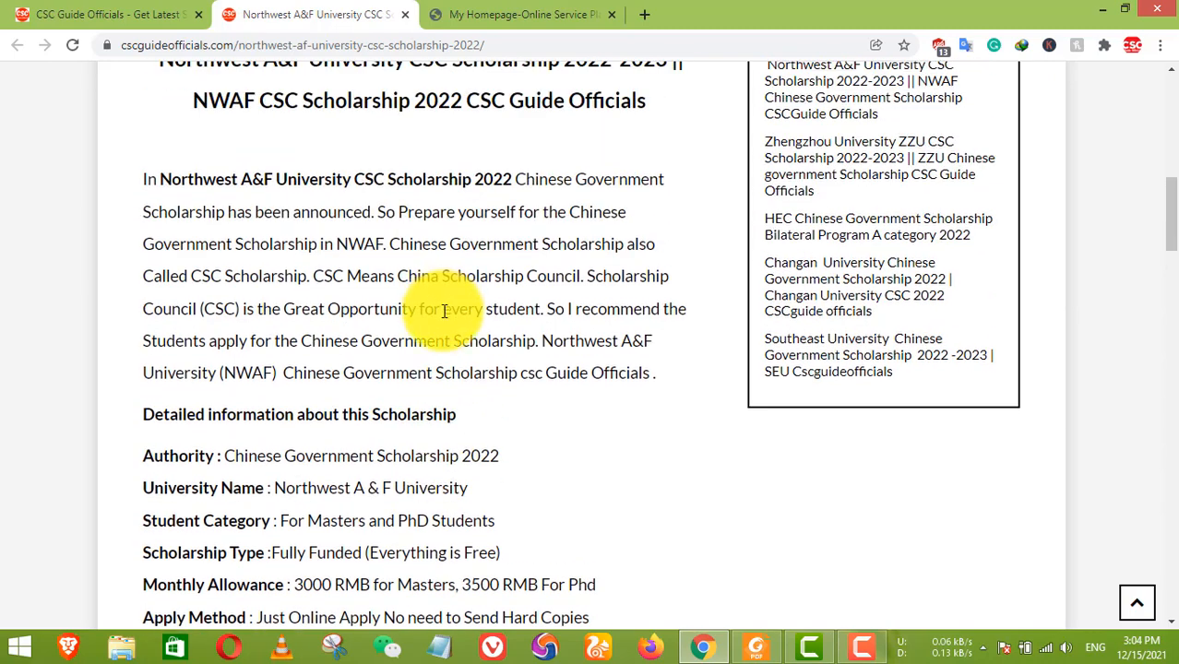
pyautogui.scroll(4, 444, 310)
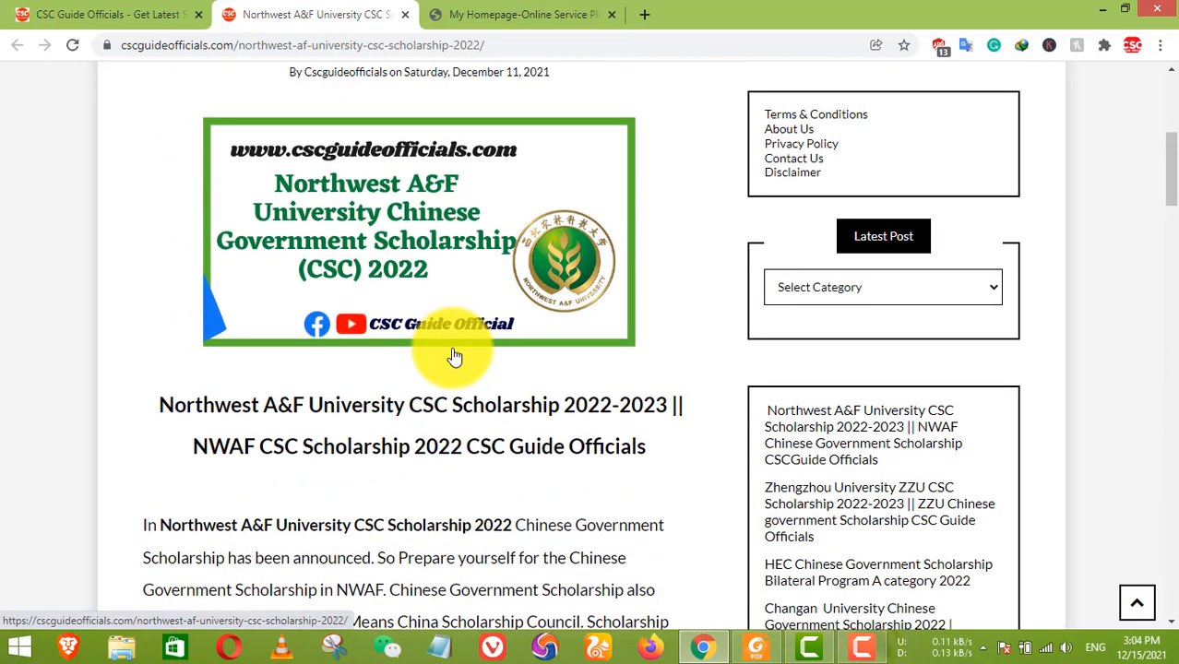